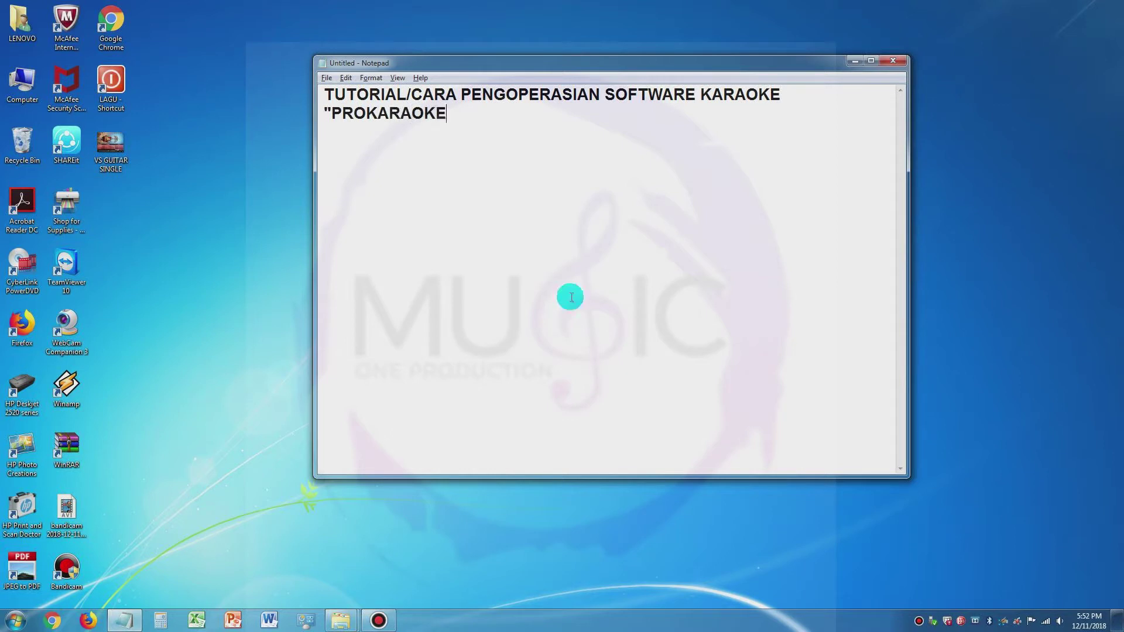
Step: Close the title's quotation marks and start a paragraph one blank line below it with "Software ini bersifat PORTABLE."
{"action": "type", "text": "S"}
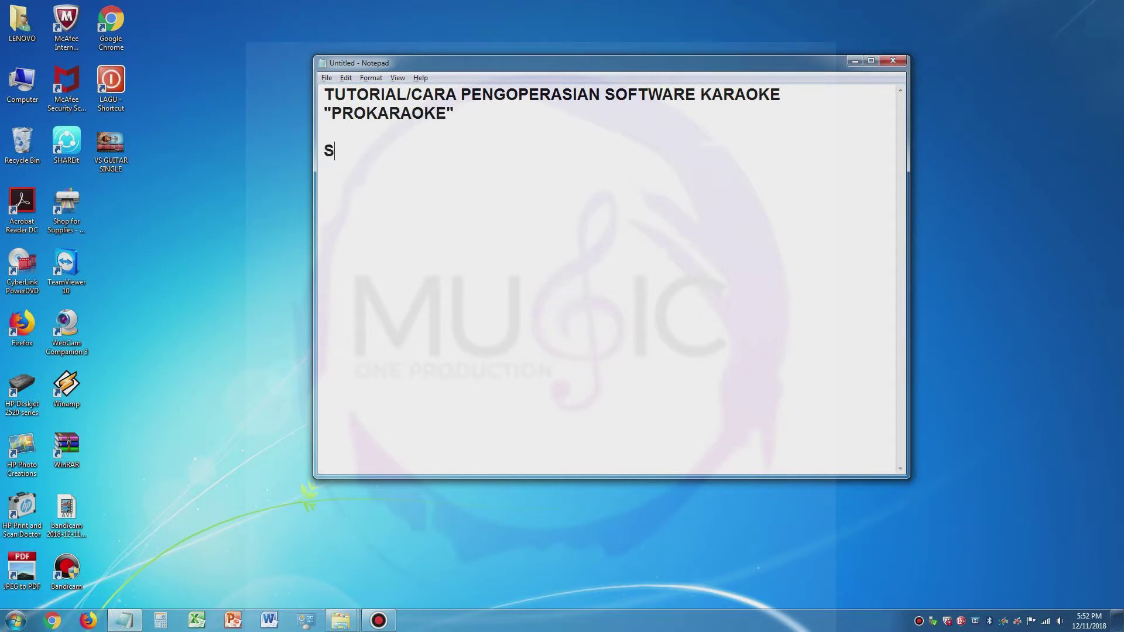
{"action": "type", "text": "oftware ini bersifat PO"}
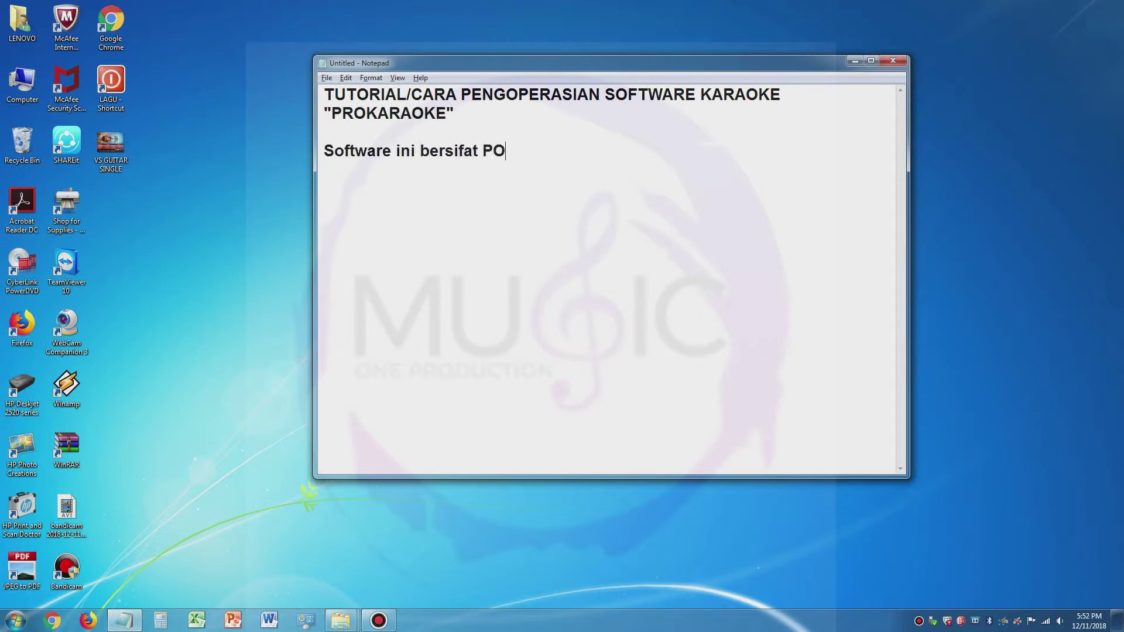
{"action": "type", "text": "RTABLE.,"}
{"action": "key", "text": "Home"}
{"action": "key", "text": "BackSpace"}
{"action": "key", "text": "BackSpace"}
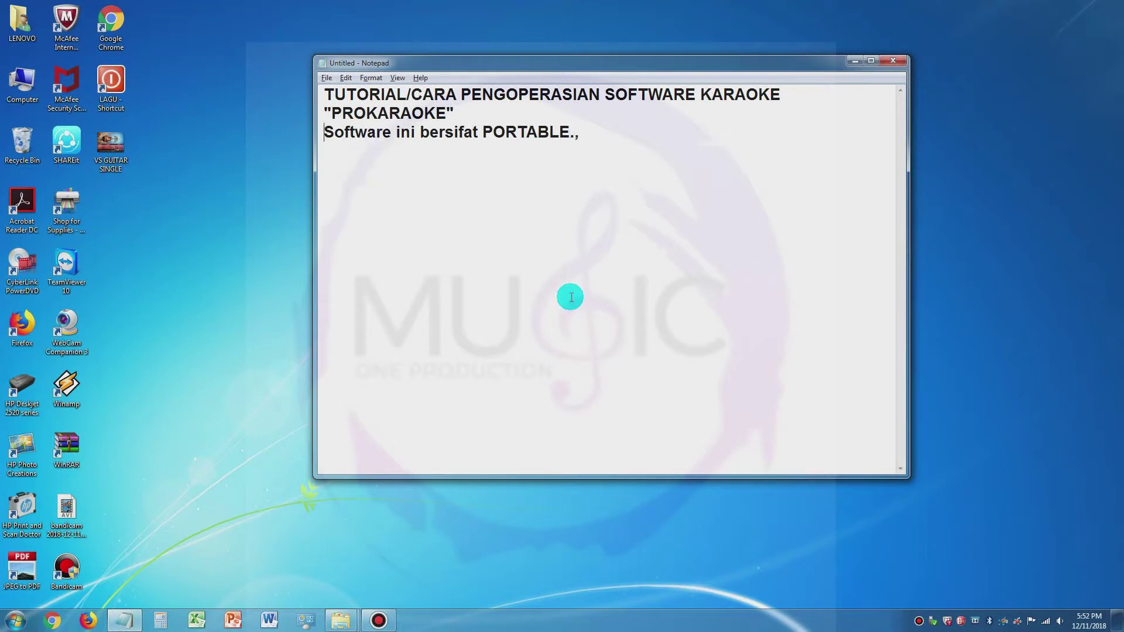
{"action": "key", "text": "Return"}
{"action": "key", "text": "Return"}
{"action": "left_click", "coordinate": [639, 163]}
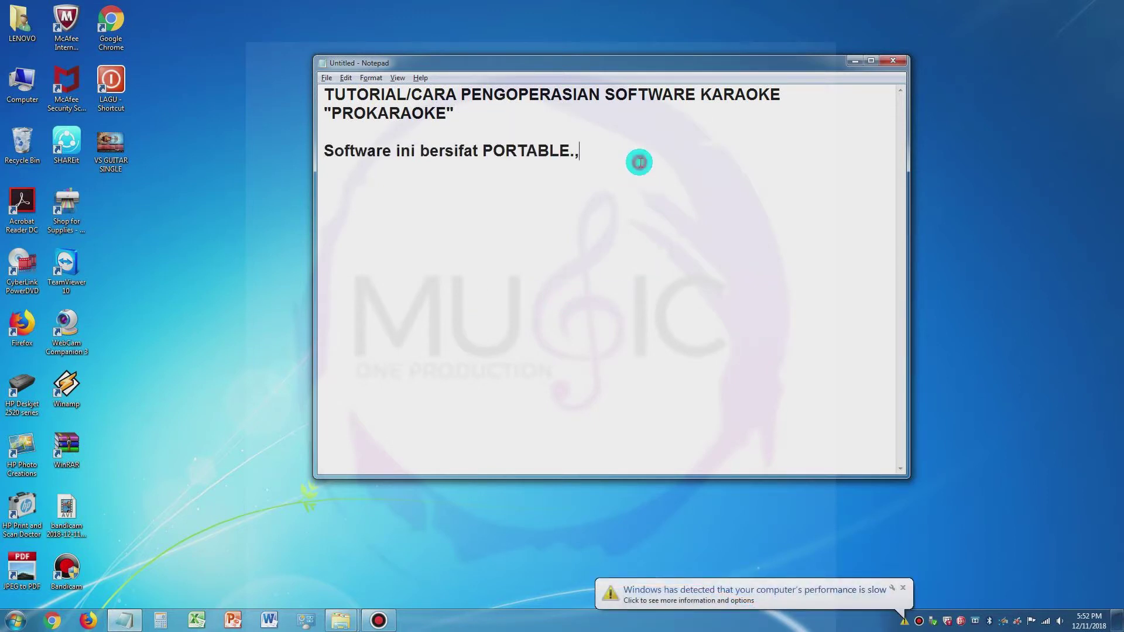
Step: Continue the paragraph with "jadi tidak perlu instal untuk dapat menggunakannya. silahkan ikuti step by step sebagai berikut", followed by a blank line
{"action": "type", "text": ". jadi ti"}
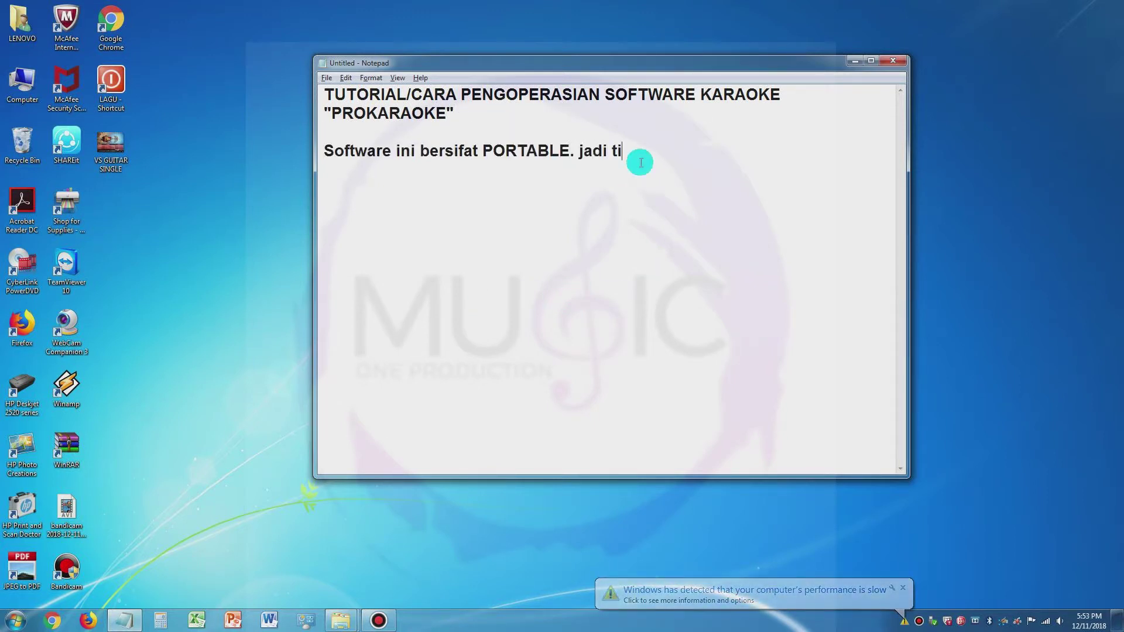
{"action": "type", "text": "dak perlu instal untuk "}
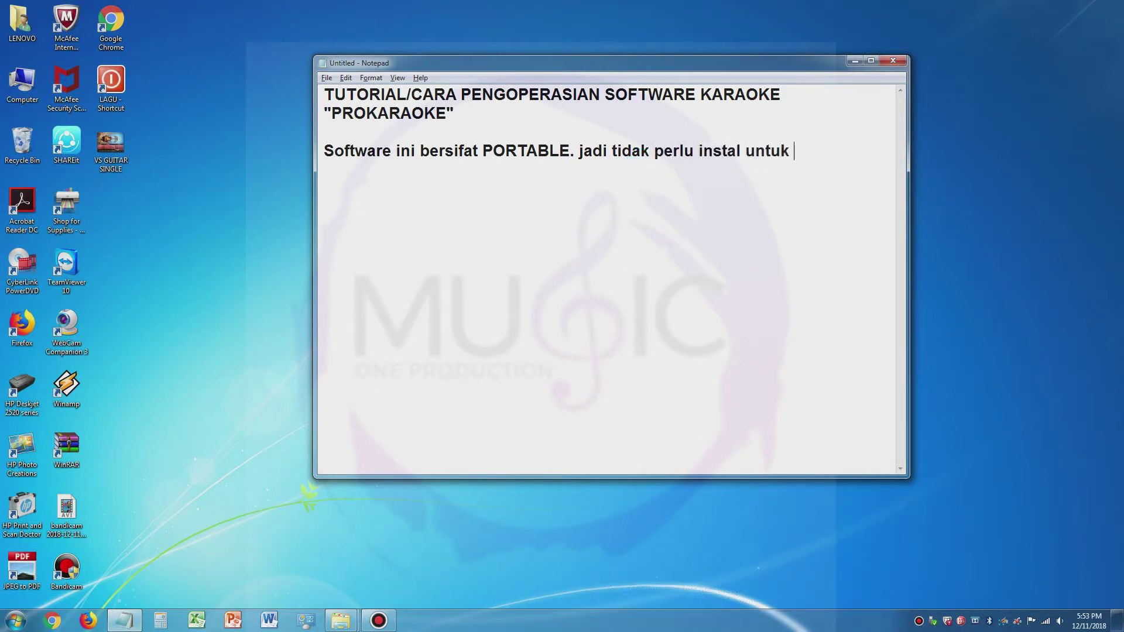
{"action": "type", "text": "dapat menggunakannya. silahkan ikuti step"}
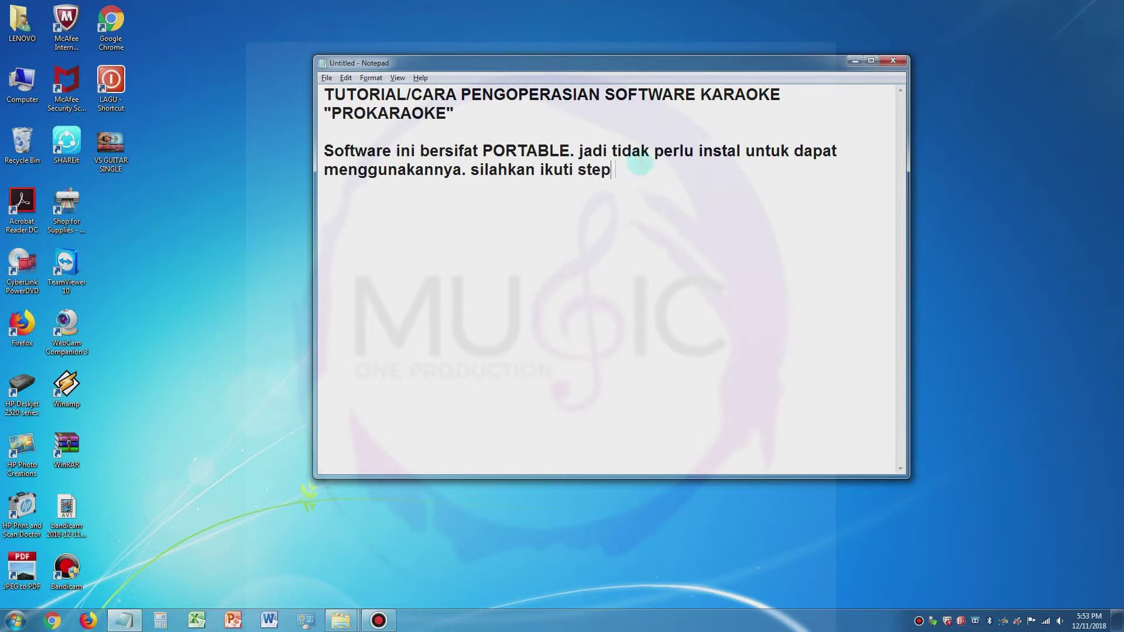
{"action": "type", "text": " by step sebagai berikut"}
{"action": "key", "text": "Return"}
{"action": "key", "text": "Return"}
Step: Minimize the note, refresh the desktop and open the LAGU folder from its desktop shortcut
{"action": "left_click", "coordinate": [855, 61]}
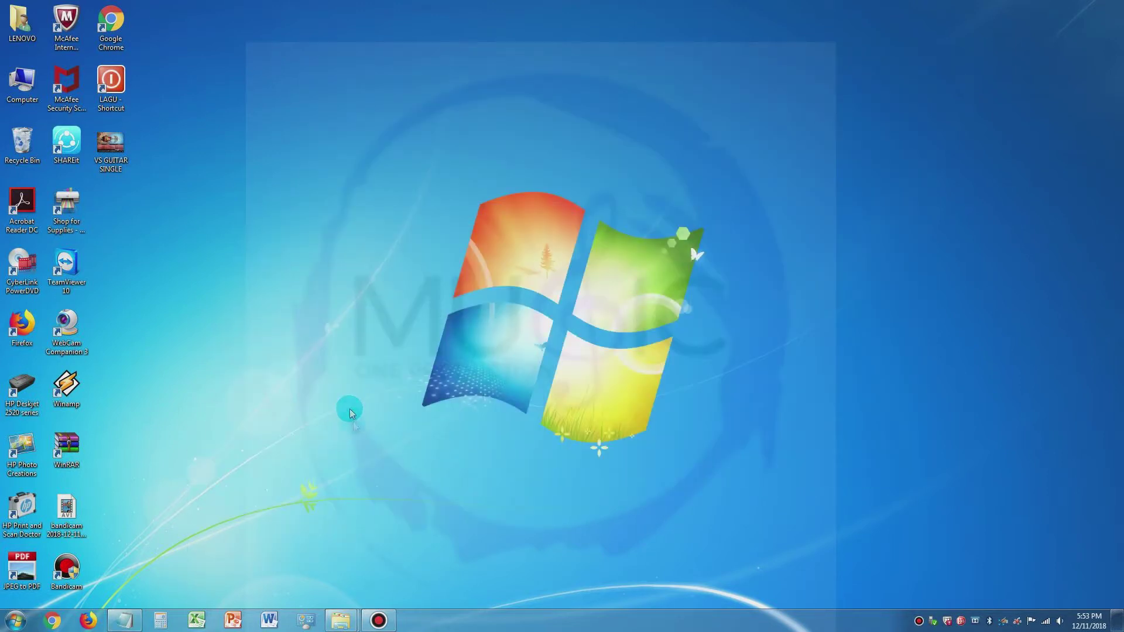
{"action": "right_click", "coordinate": [358, 288]}
{"action": "left_click", "coordinate": [286, 337]}
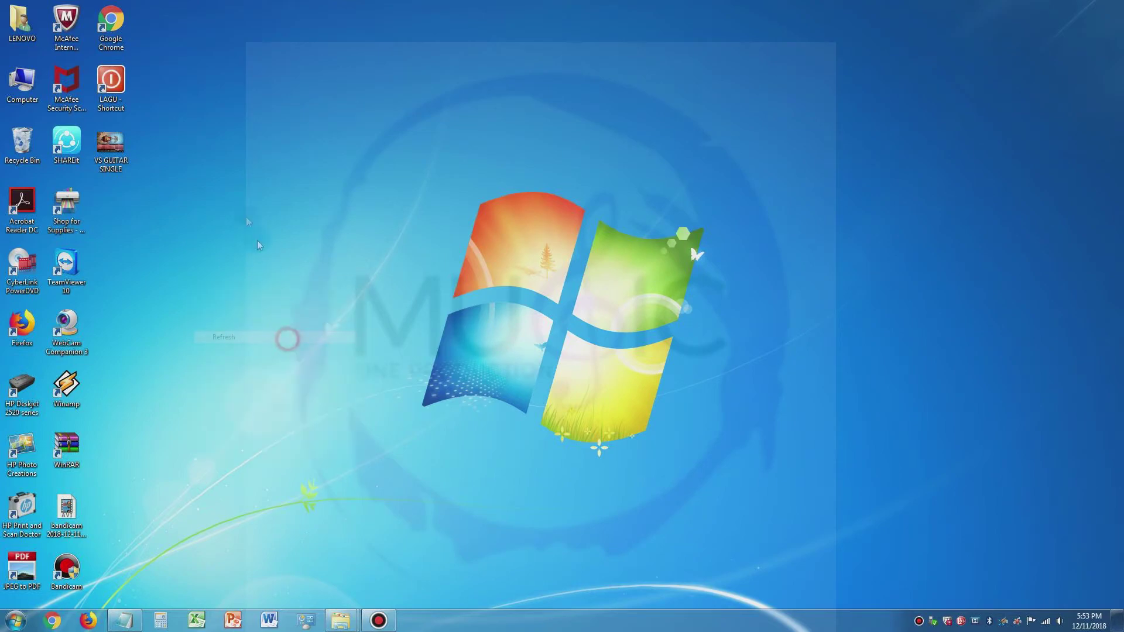
{"action": "double_click", "coordinate": [111, 85]}
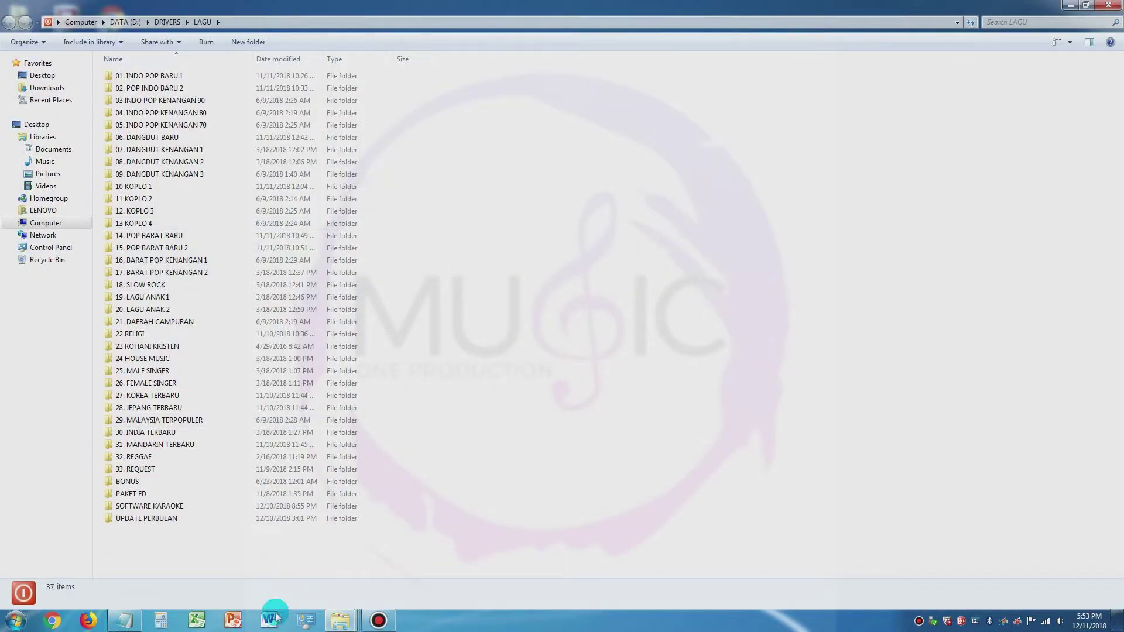
Step: Return to Notepad and add the paragraph "Jika lagu dan software ada di keping DVD kami sarankan agar di copy semuanya dahulu ke hardisk laptop/pc anda"
{"action": "left_click", "coordinate": [124, 619]}
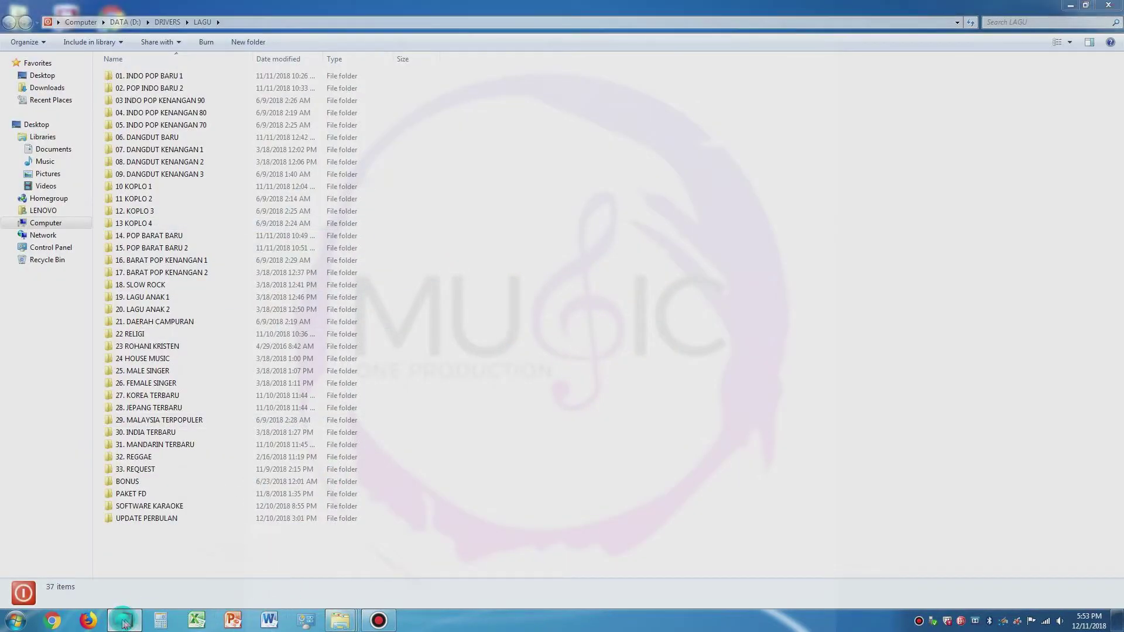
{"action": "key", "text": "Return"}
{"action": "key", "text": "Return"}
{"action": "type", "text": "Jika "}
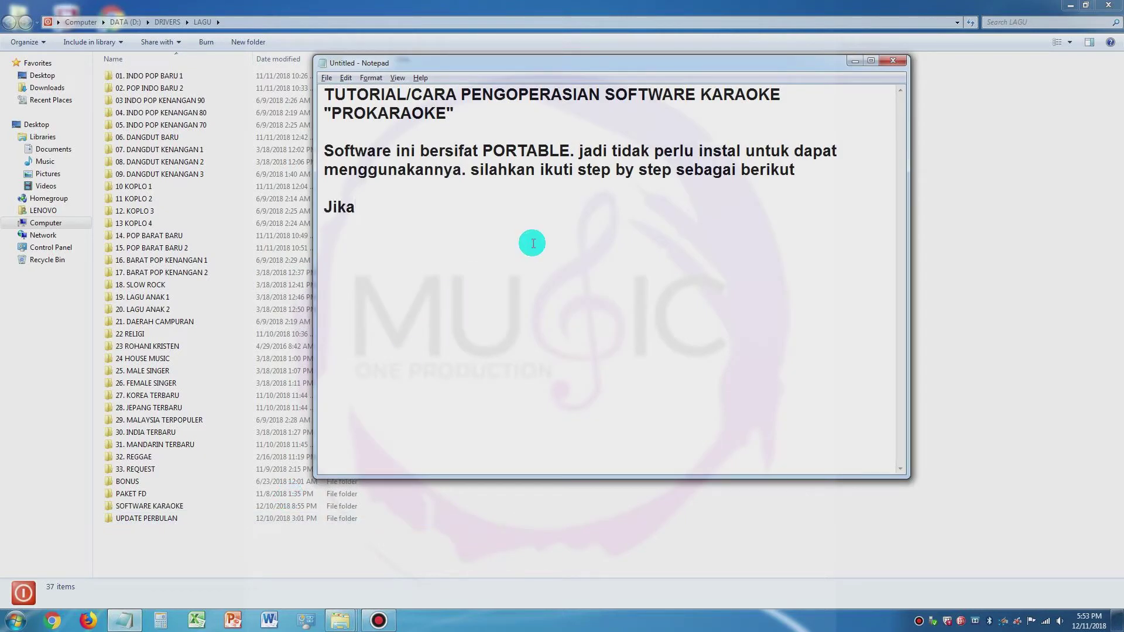
{"action": "type", "text": "lagu dan software ada di kep"}
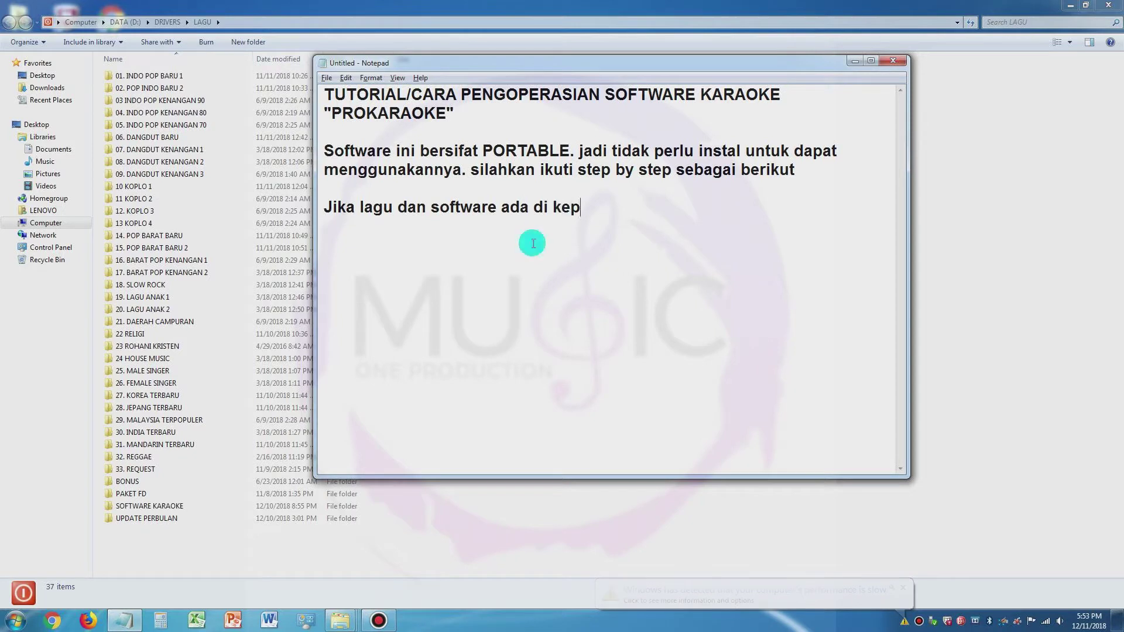
{"action": "type", "text": "ing DVD kami sarankan"}
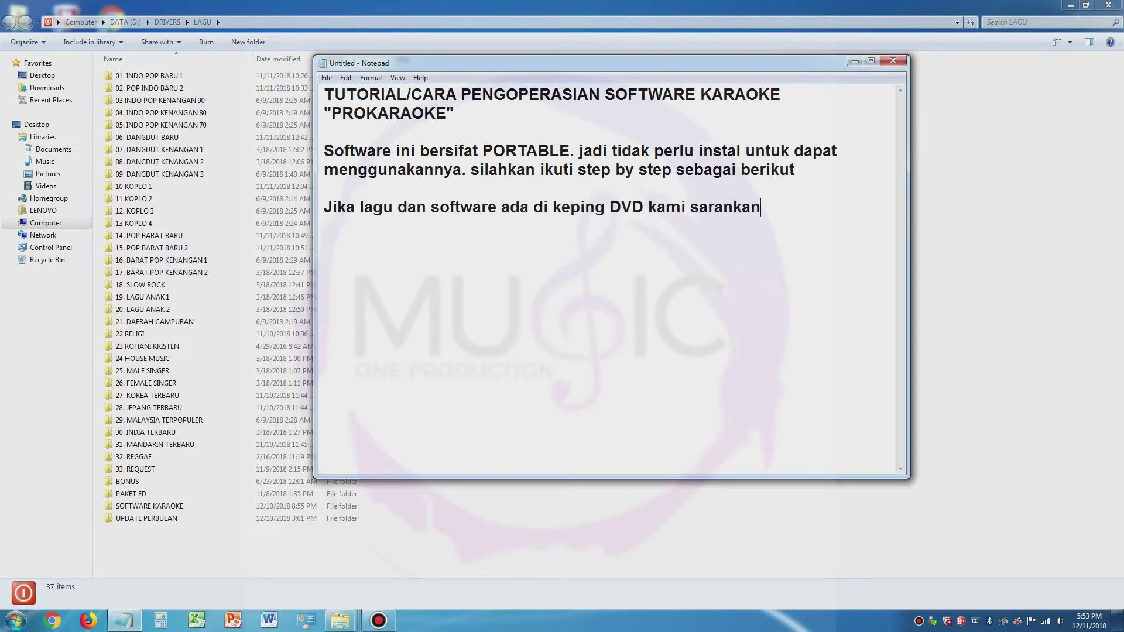
{"action": "type", "text": " agar di copy semuanya dah"}
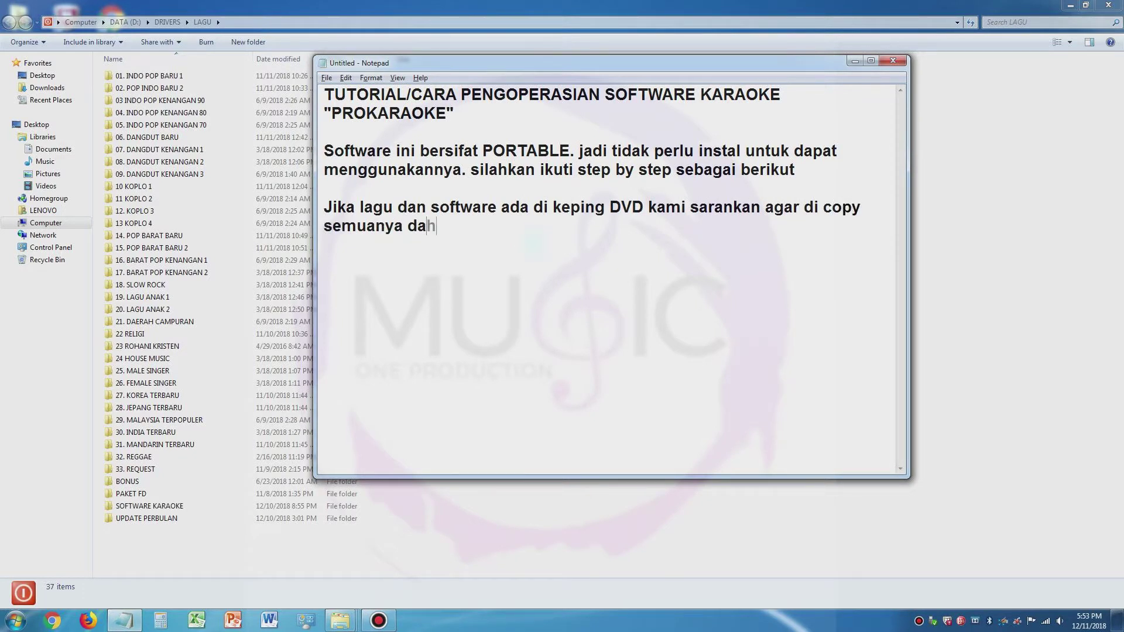
{"action": "type", "text": "ulu ke hardisk lapto"}
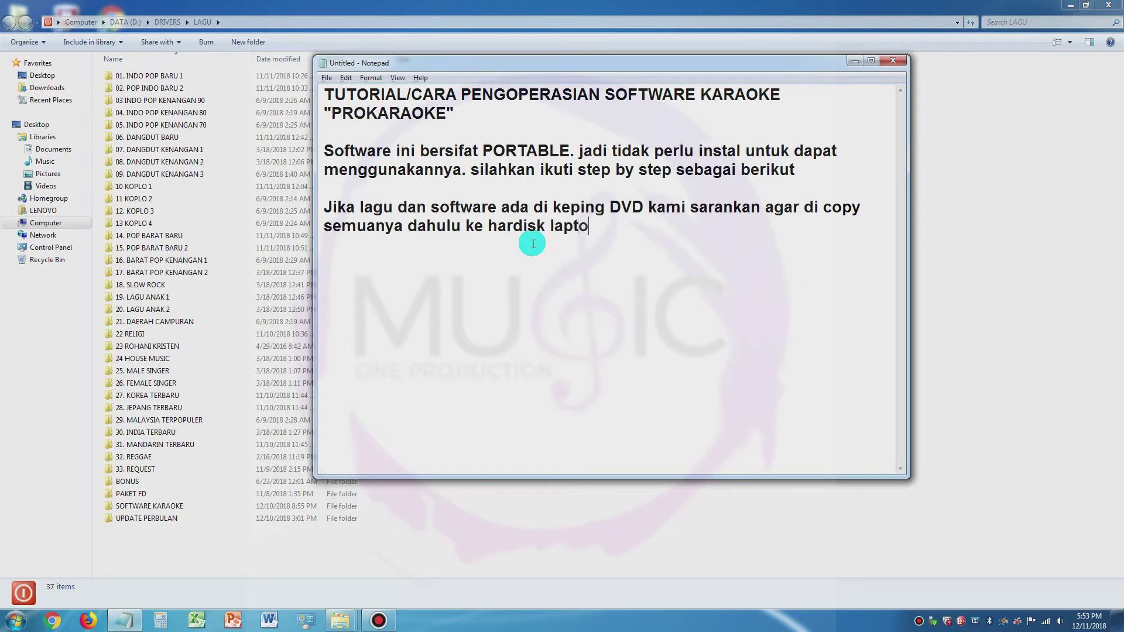
{"action": "type", "text": "p/pc anda"}
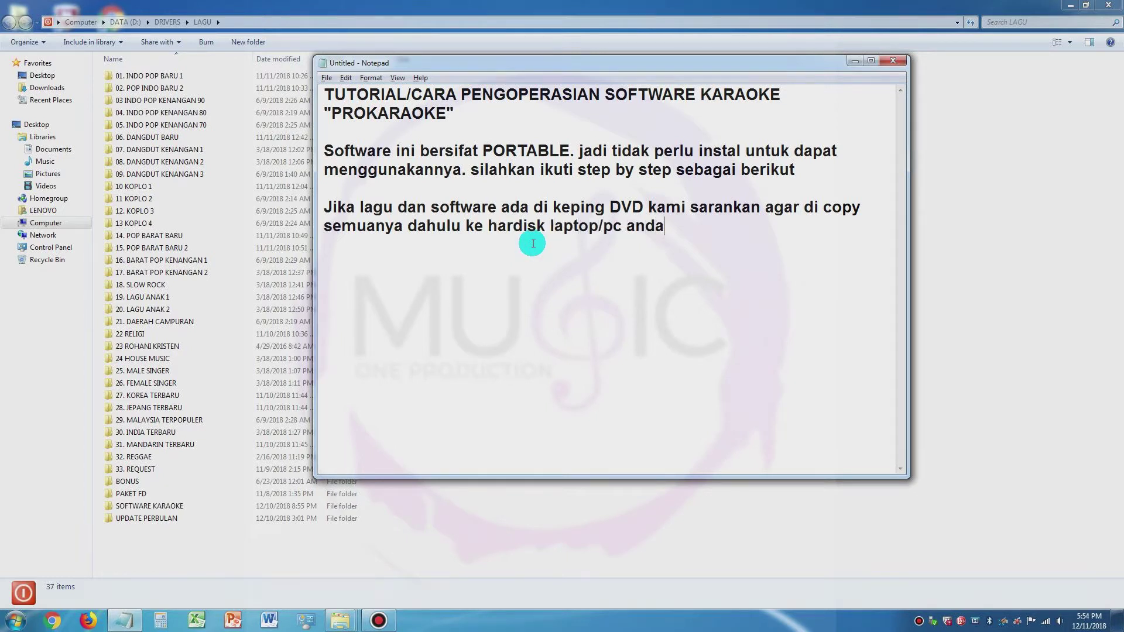
Step: Complete the paragraph about copying from DVD with "agar stabil untuk menjalankannya"
{"action": "type", "text": " agar stabil jika"}
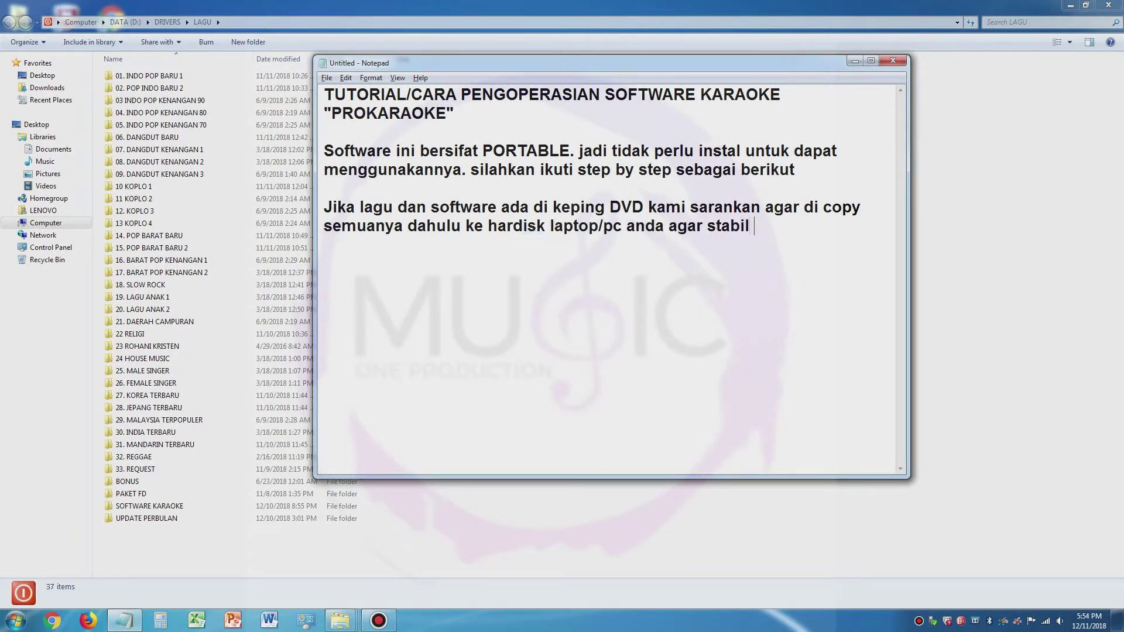
{"action": "key", "text": "BackSpace"}
{"action": "key", "text": "BackSpace"}
{"action": "key", "text": "BackSpace"}
{"action": "key", "text": "BackSpace"}
{"action": "type", "text": "untuk menjalannya"}
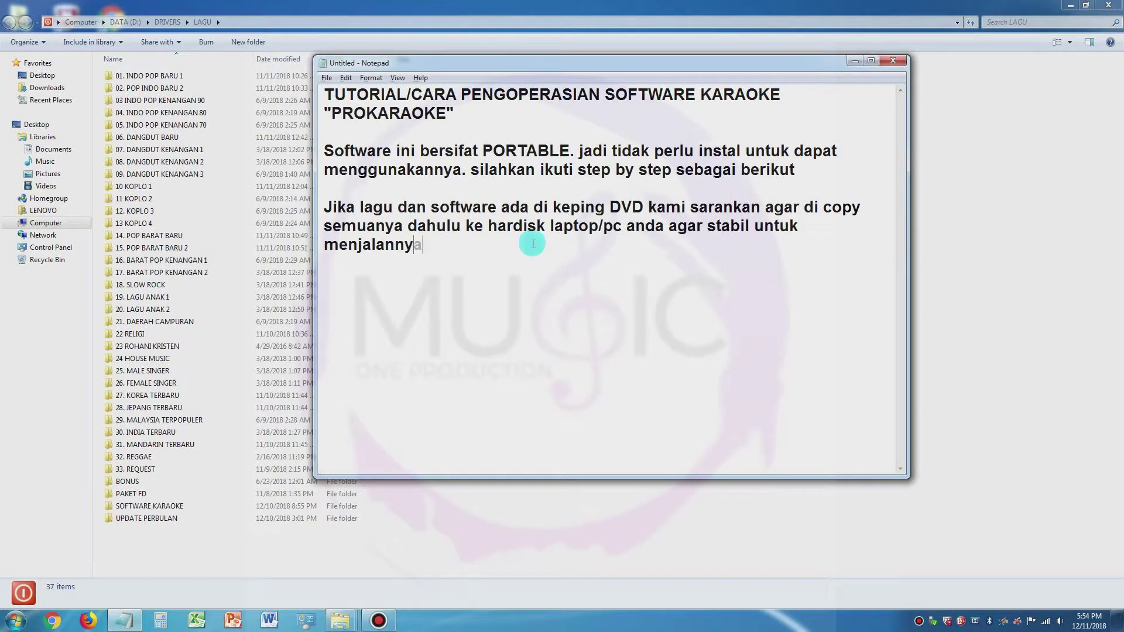
{"action": "type", "text": "kannya"}
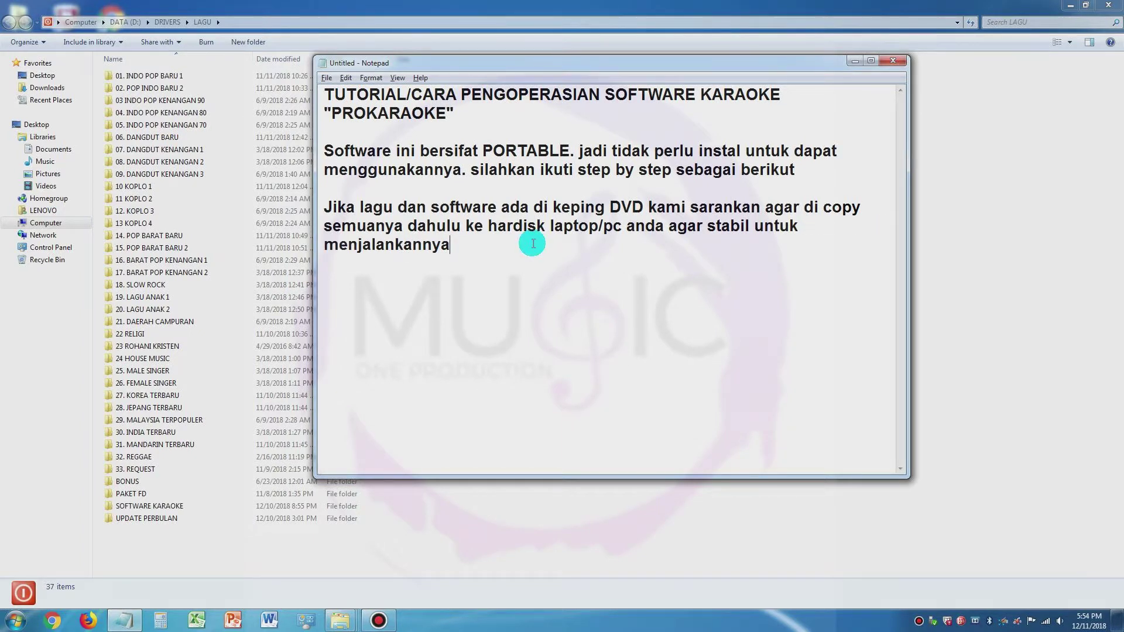
Step: Switch to the LAGU folder window, open SOFTWARE KARAOKE and go through its folders, installation guide and tutorial video
{"action": "left_click", "coordinate": [855, 61]}
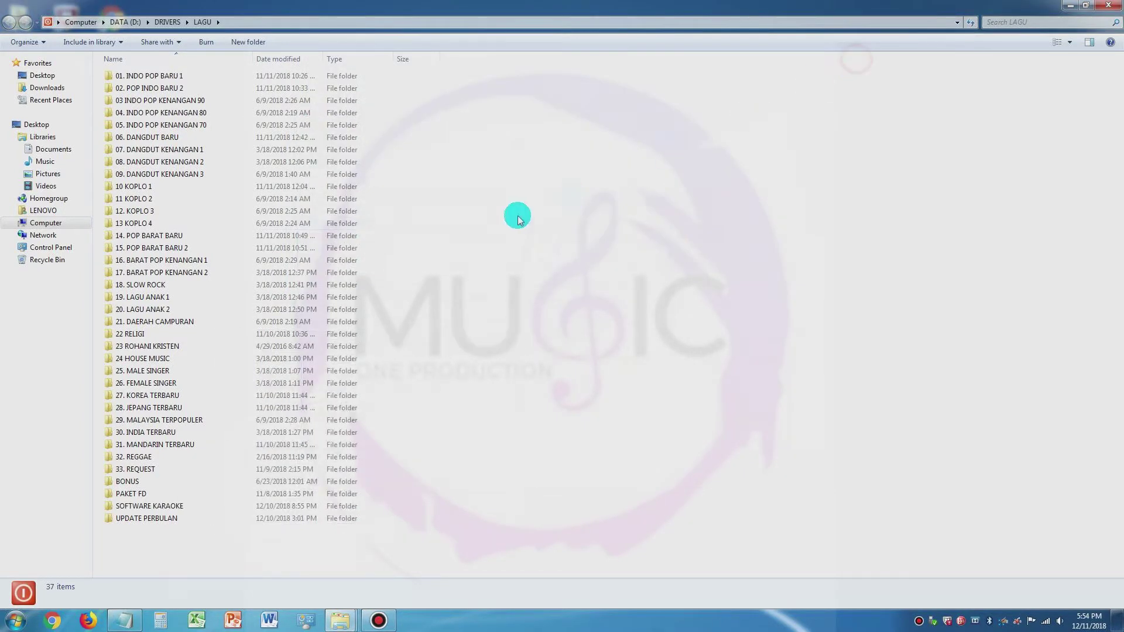
{"action": "double_click", "coordinate": [156, 505]}
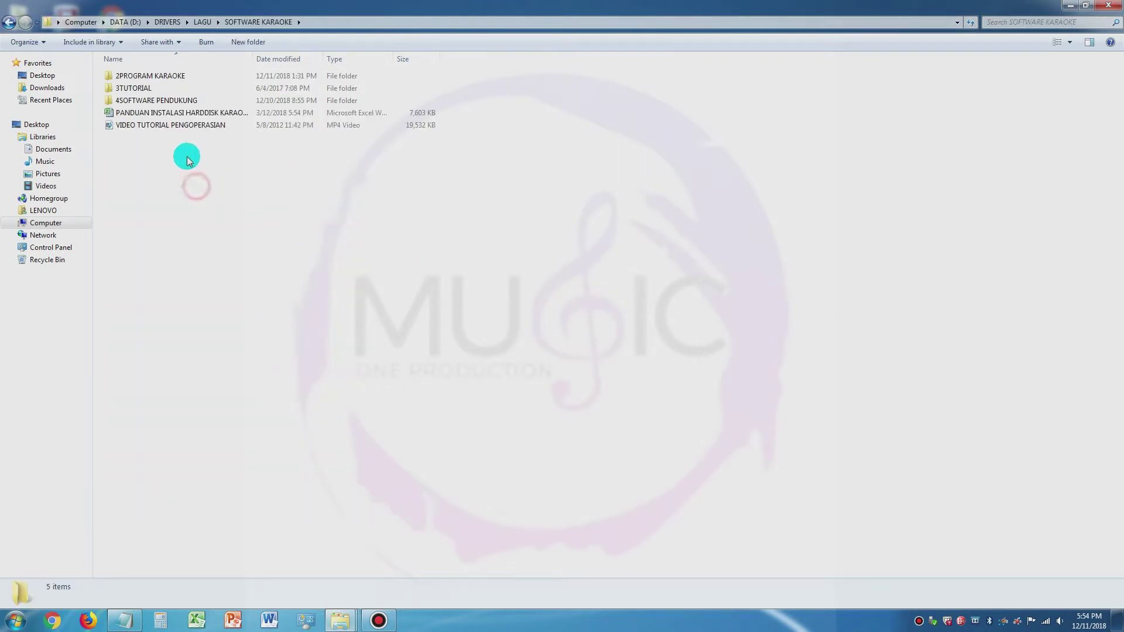
{"action": "left_click", "coordinate": [171, 126]}
{"action": "left_click", "coordinate": [169, 112]}
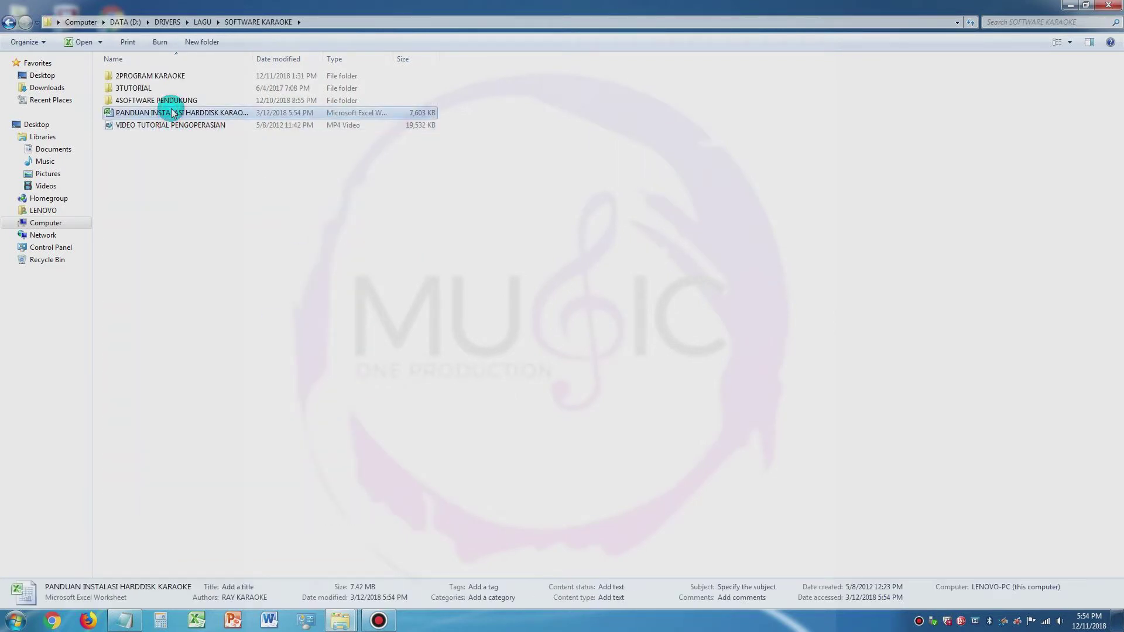
{"action": "left_click", "coordinate": [170, 100]}
{"action": "left_click", "coordinate": [171, 89]}
{"action": "left_click", "coordinate": [170, 76]}
Step: Open the [TUTORIAL PRO KARAOKE] folder inside 3TUTORIAL and look over all its tutorial folders and PDF manuals
{"action": "double_click", "coordinate": [164, 88]}
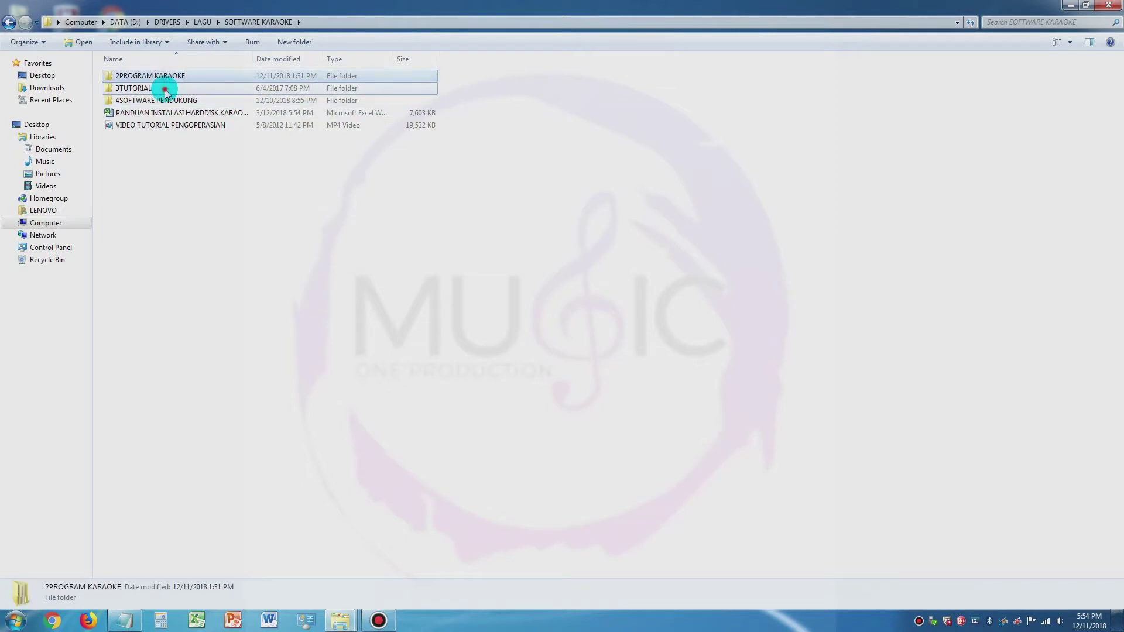
{"action": "double_click", "coordinate": [172, 76]}
{"action": "left_click_drag", "start_coordinate": [184, 259], "coordinate": [194, 69]}
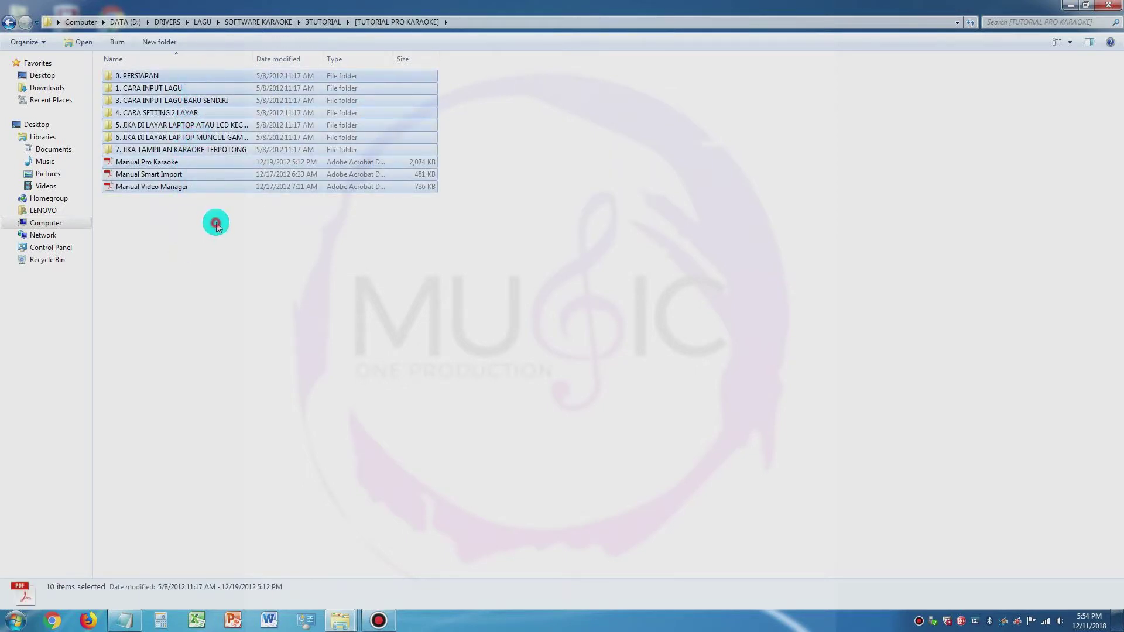
{"action": "left_click", "coordinate": [215, 221]}
Step: Return to Notepad and add the paragraph "terdapat tutorial dalam bentuk teks dan gambar juga kami sertakan dalam paket software karaoke, silahkan di buka jika perlu"
{"action": "left_click", "coordinate": [124, 621]}
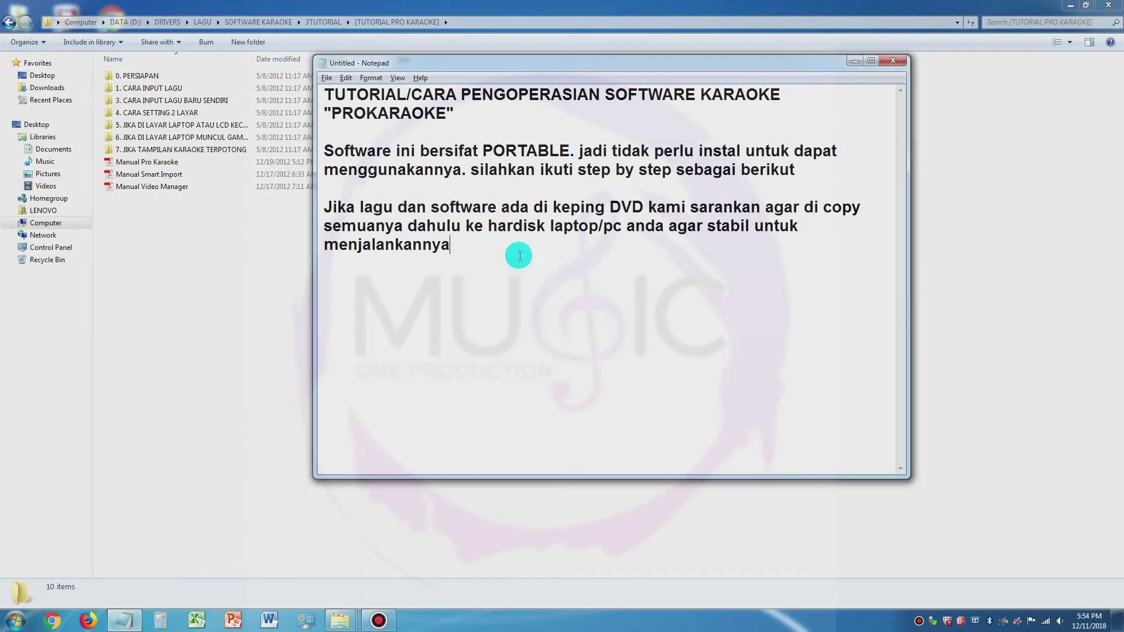
{"action": "key", "text": "Return"}
{"action": "key", "text": "Return"}
{"action": "type", "text": "terdapat tutorial "}
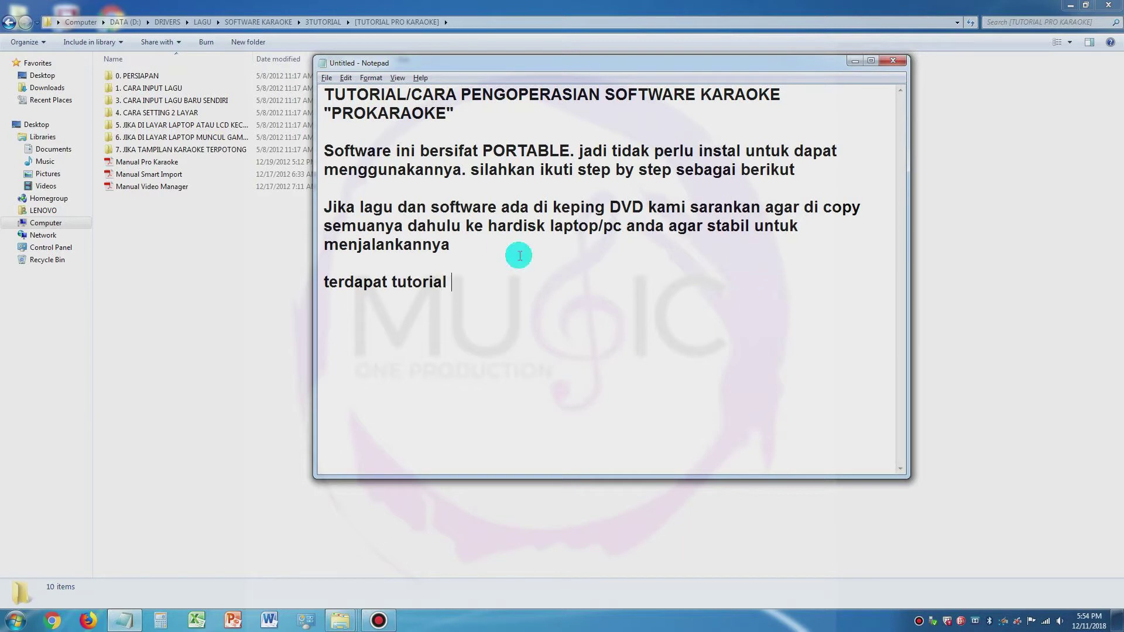
{"action": "type", "text": "dalam bentuk teks dan"}
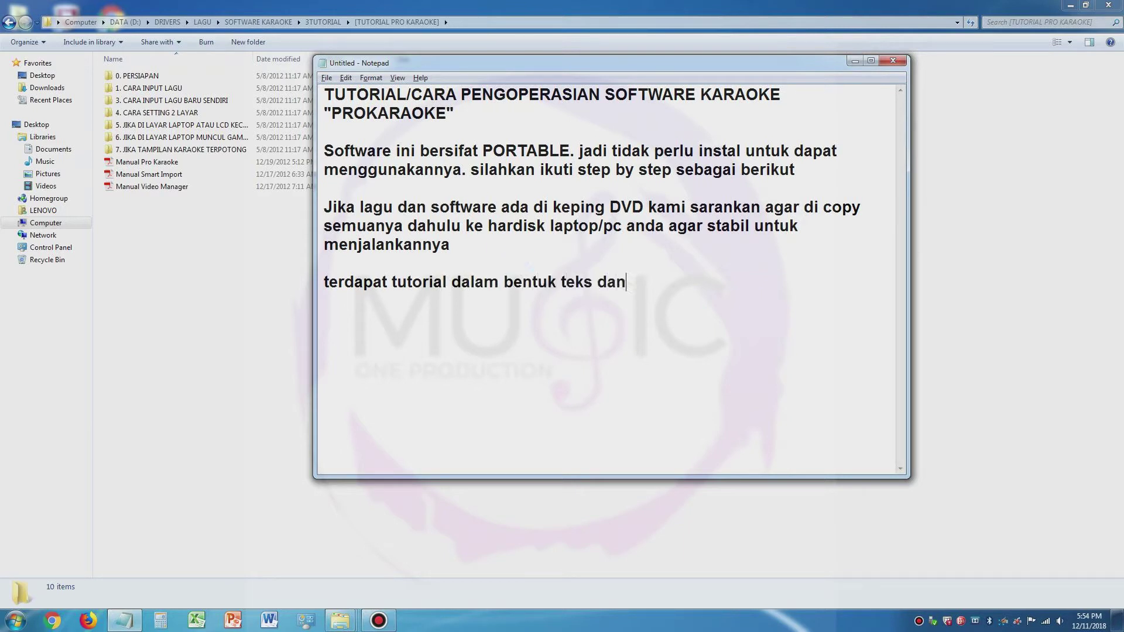
{"action": "type", "text": " gambar juga kami sertak"}
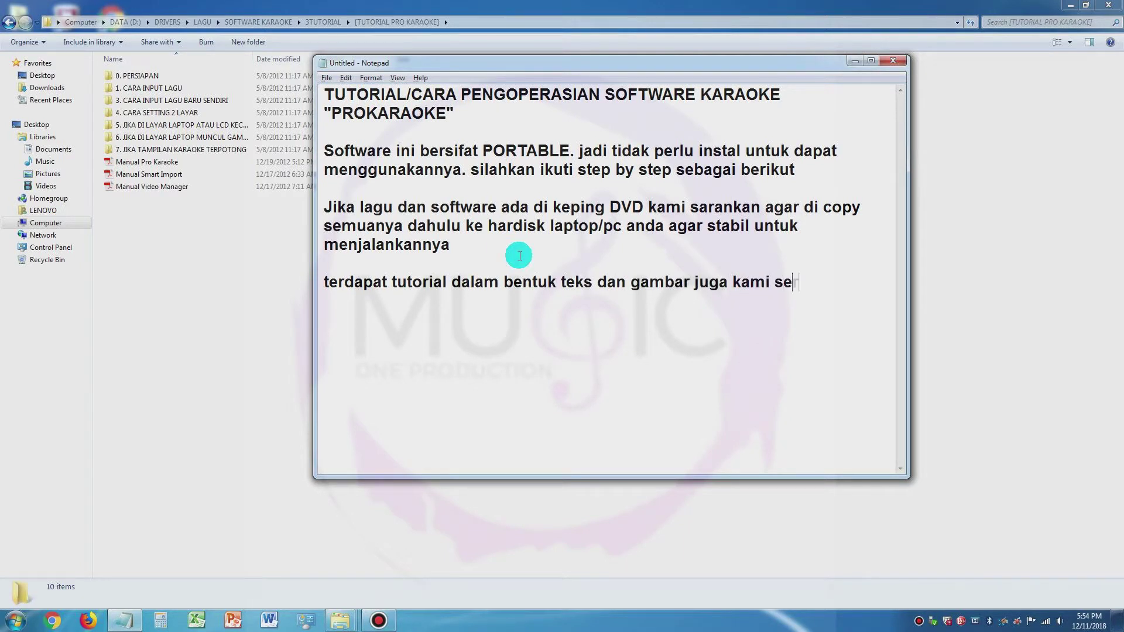
{"action": "type", "text": "an dalam"}
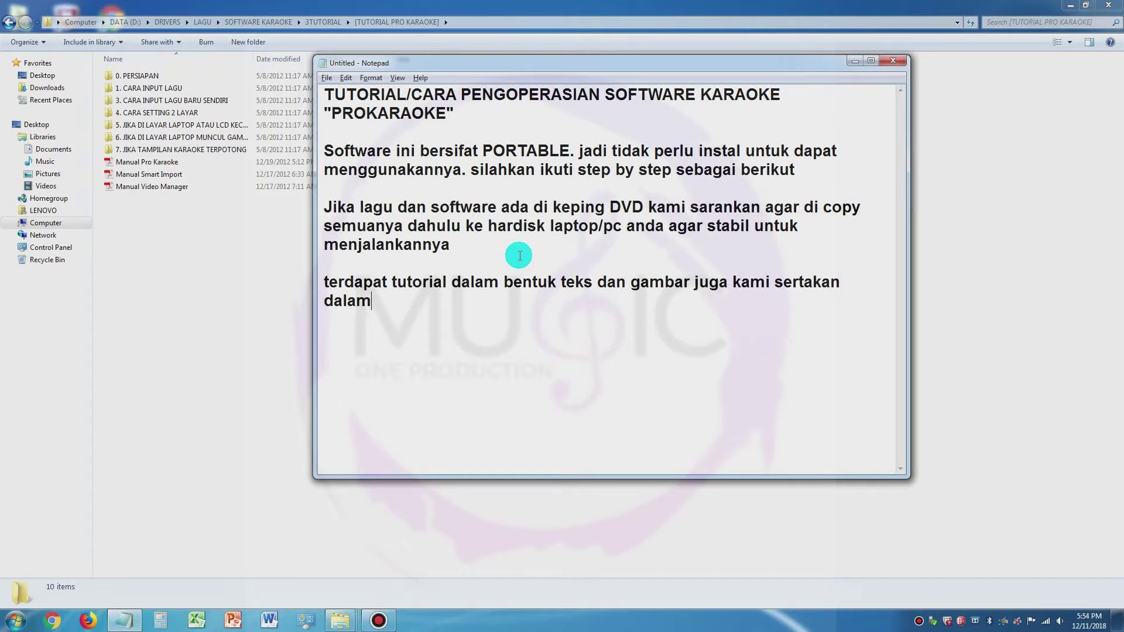
{"action": "type", "text": " paket software"}
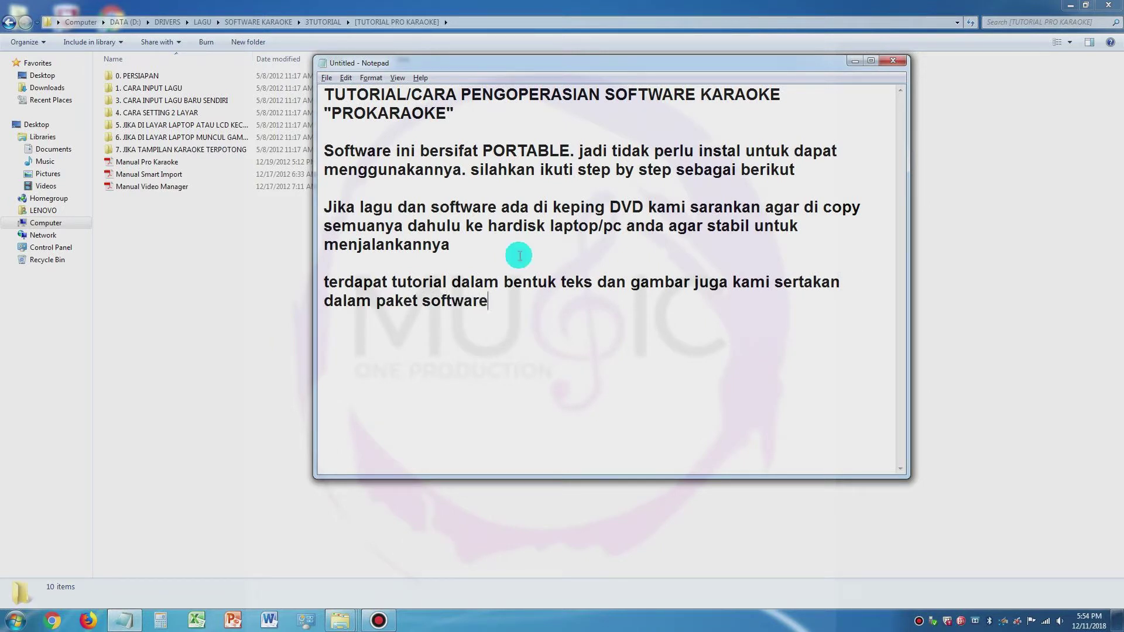
{"action": "type", "text": " karaoke, silahkan d  buka jika ku"}
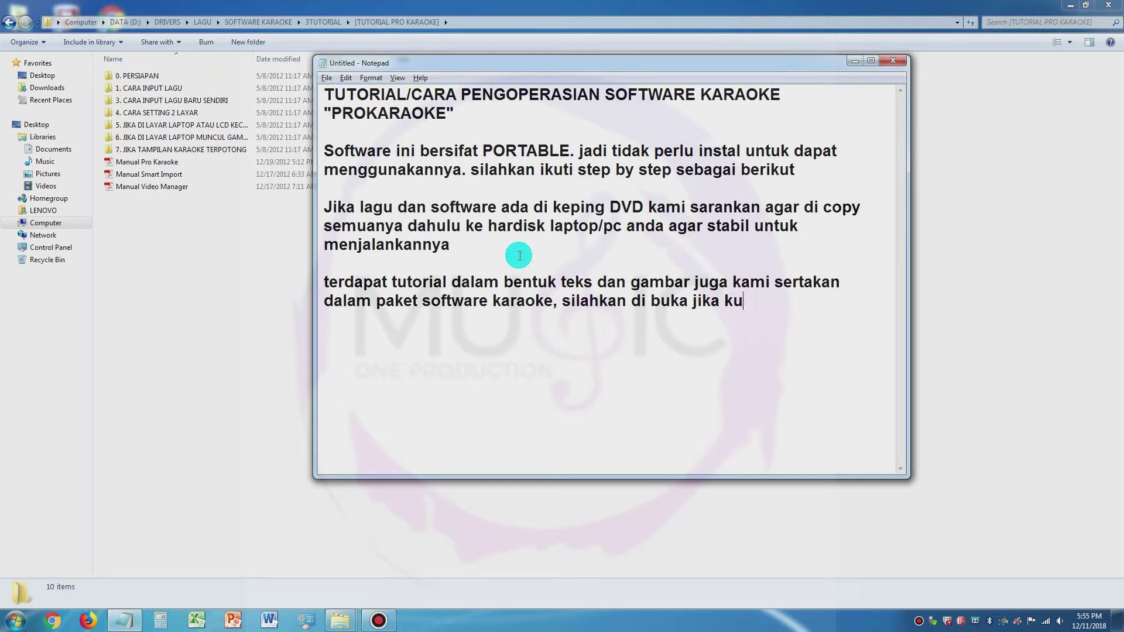
{"action": "type", "text": "rang paham perlu"}
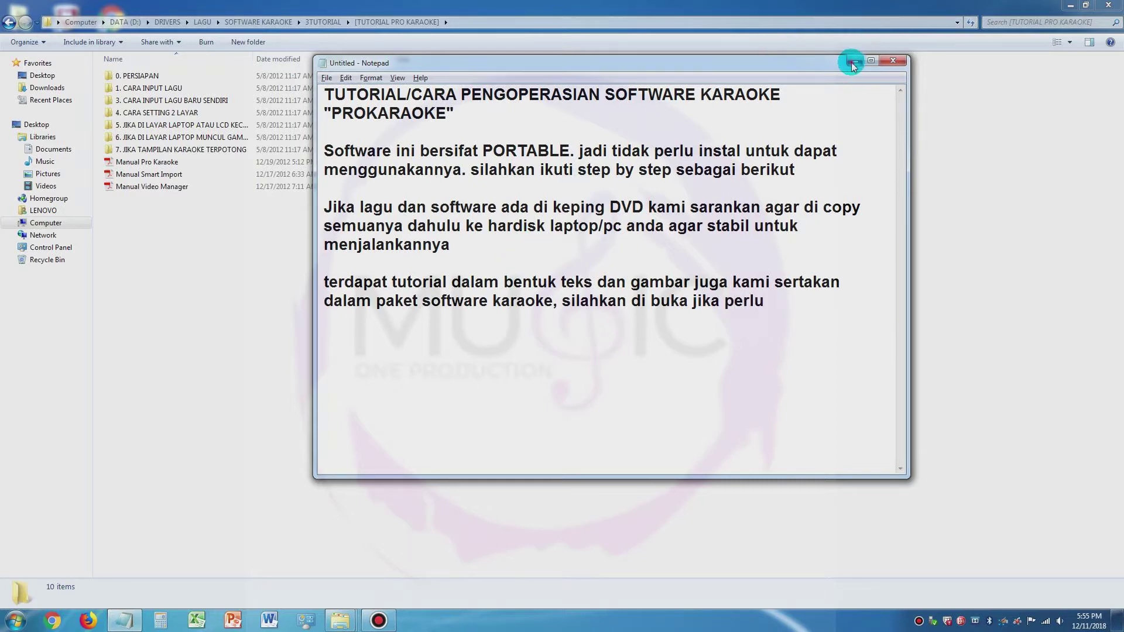
Step: Minimize the note and go back up to the SOFTWARE KARAOKE folder
{"action": "left_click", "coordinate": [855, 60]}
{"action": "left_click", "coordinate": [9, 23]}
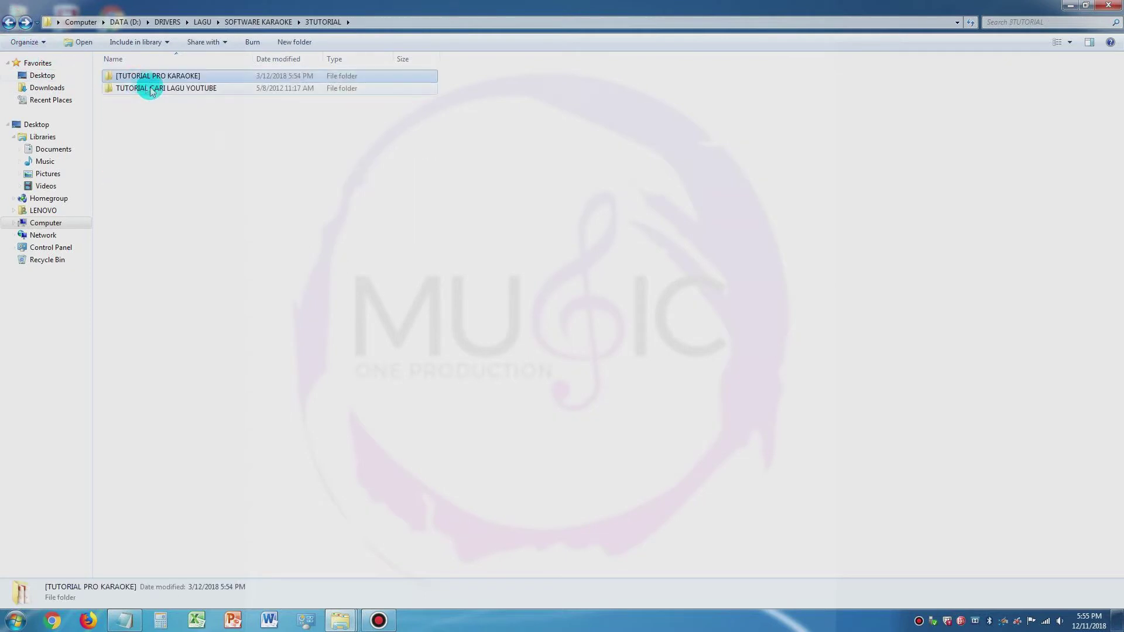
{"action": "left_click", "coordinate": [10, 24]}
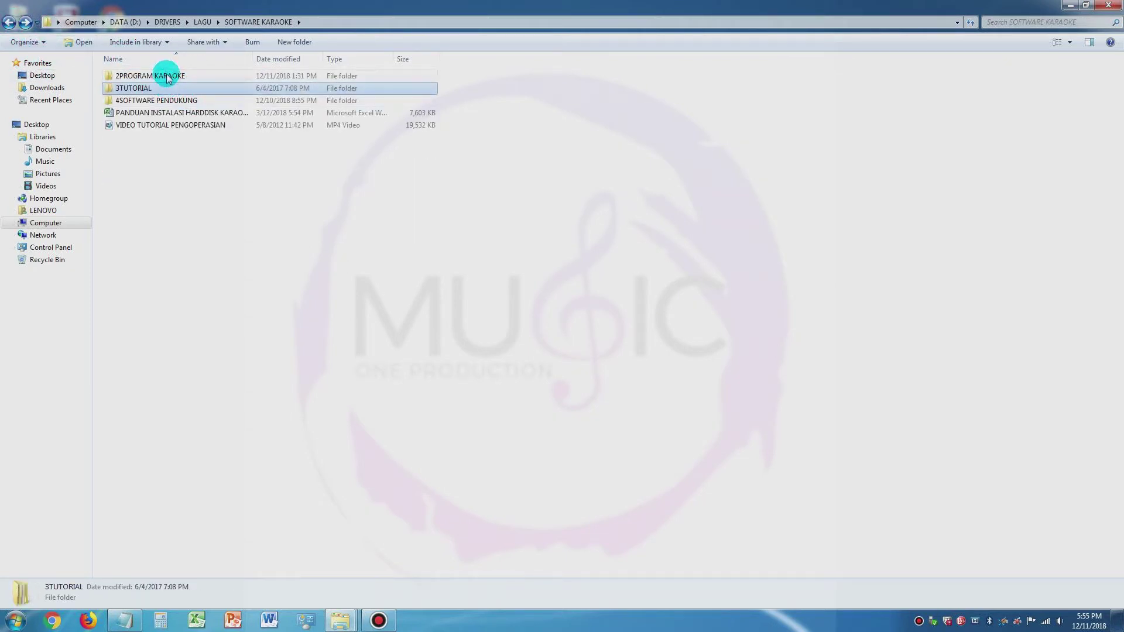
Step: Look briefly into the 2PROGRAM KARAOKE folder, return to SOFTWARE KARAOKE and open the 4SOFTWARE PENDUKUNG folder
{"action": "double_click", "coordinate": [166, 77]}
{"action": "left_click", "coordinate": [27, 22]}
{"action": "left_click", "coordinate": [9, 23]}
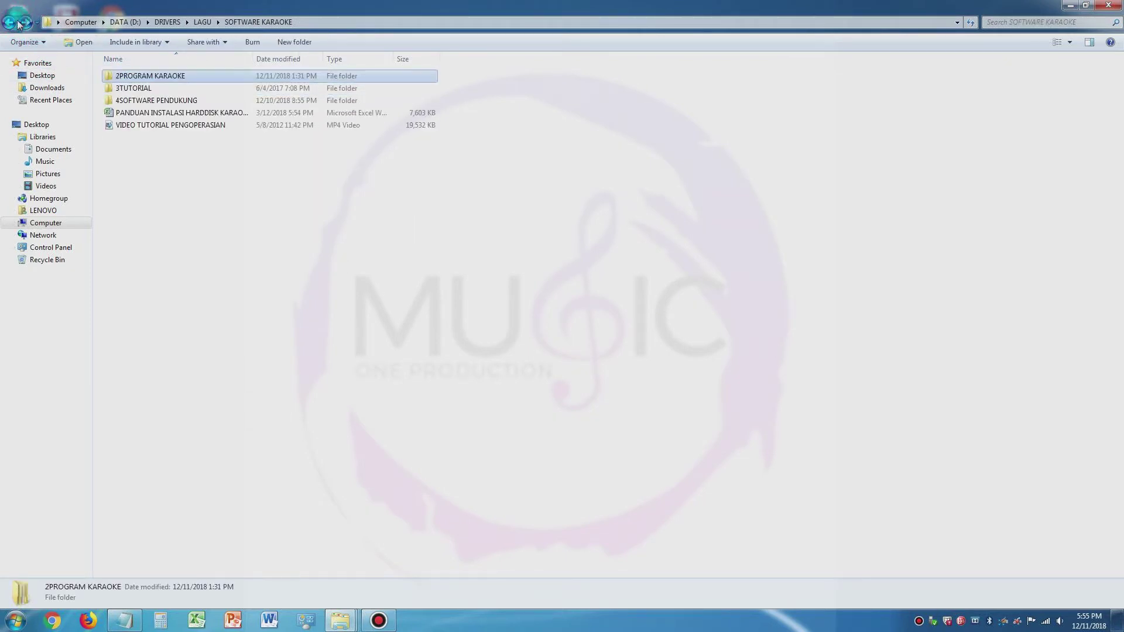
{"action": "double_click", "coordinate": [155, 100]}
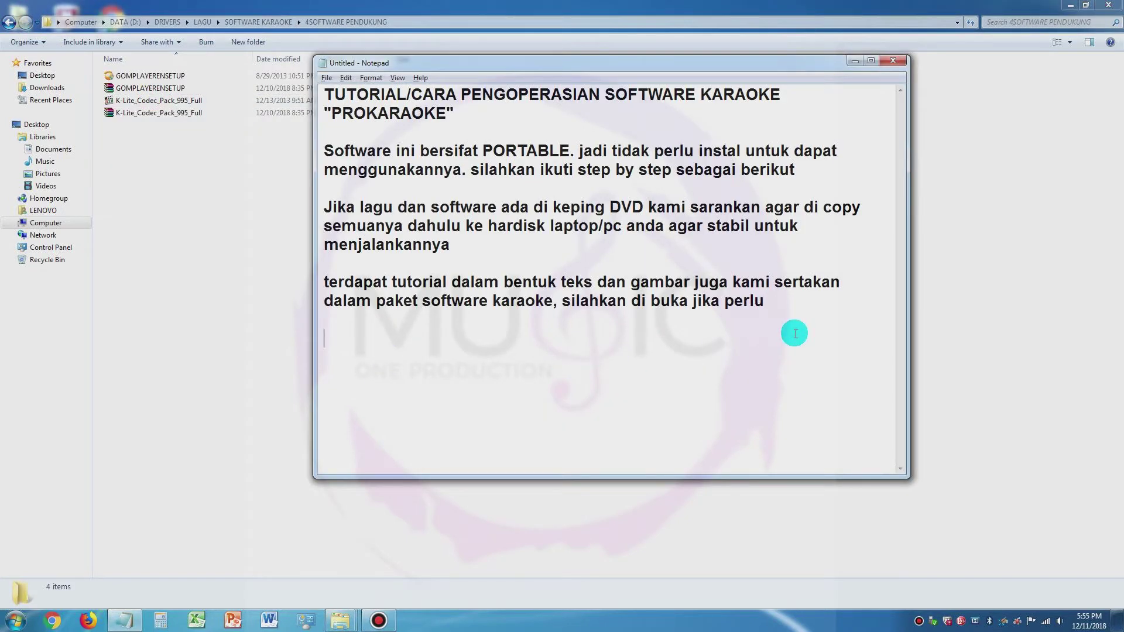
Step: Add the paragraph "instal dahulu software pendukung yaitu media player K-lite code pack atau GOM player...bisa salah satu, bisa dua2nya juga" to the Notepad note
{"action": "type", "text": "instal dahulu softwa"}
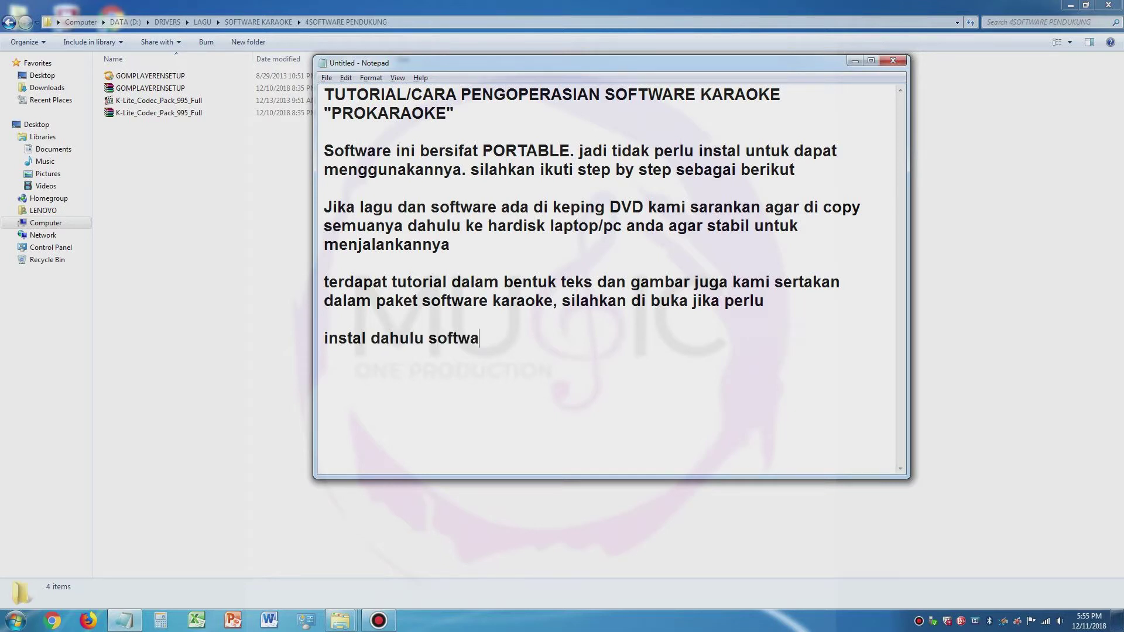
{"action": "type", "text": "re pendukung yaitu media player K-lite code pack atau GOM player...b"}
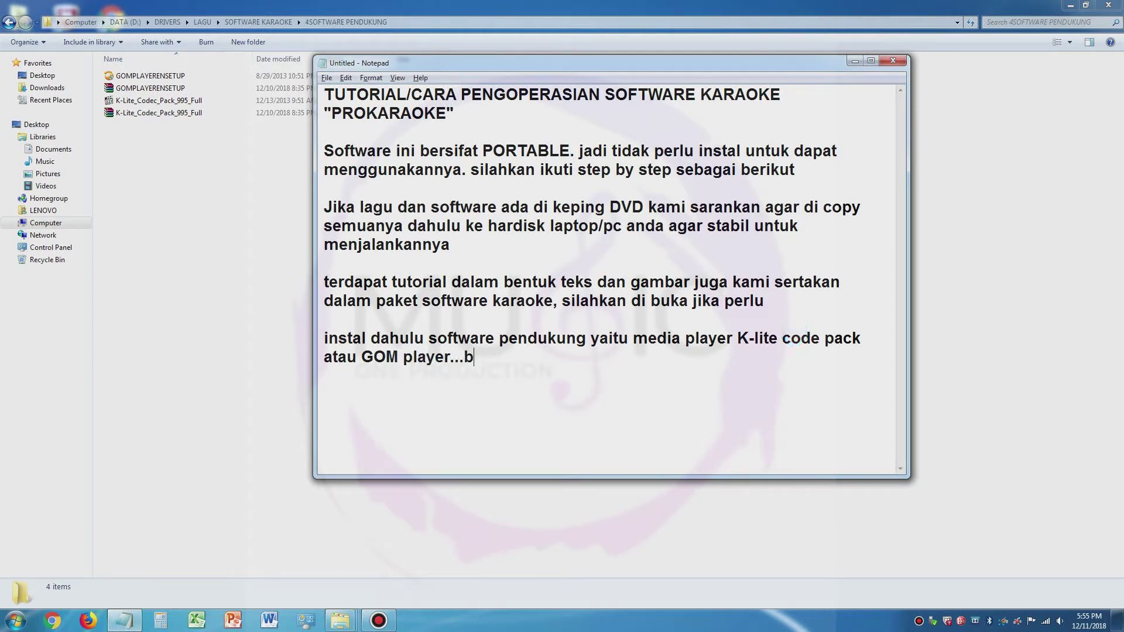
{"action": "type", "text": "satu"}
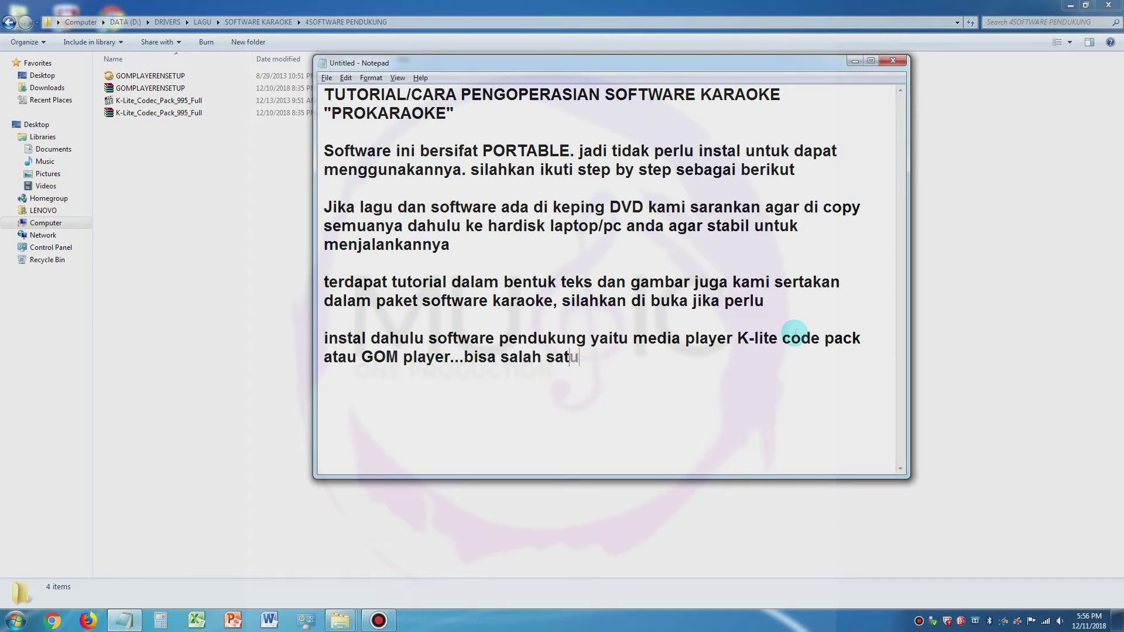
{"action": "type", "text": ", bi"}
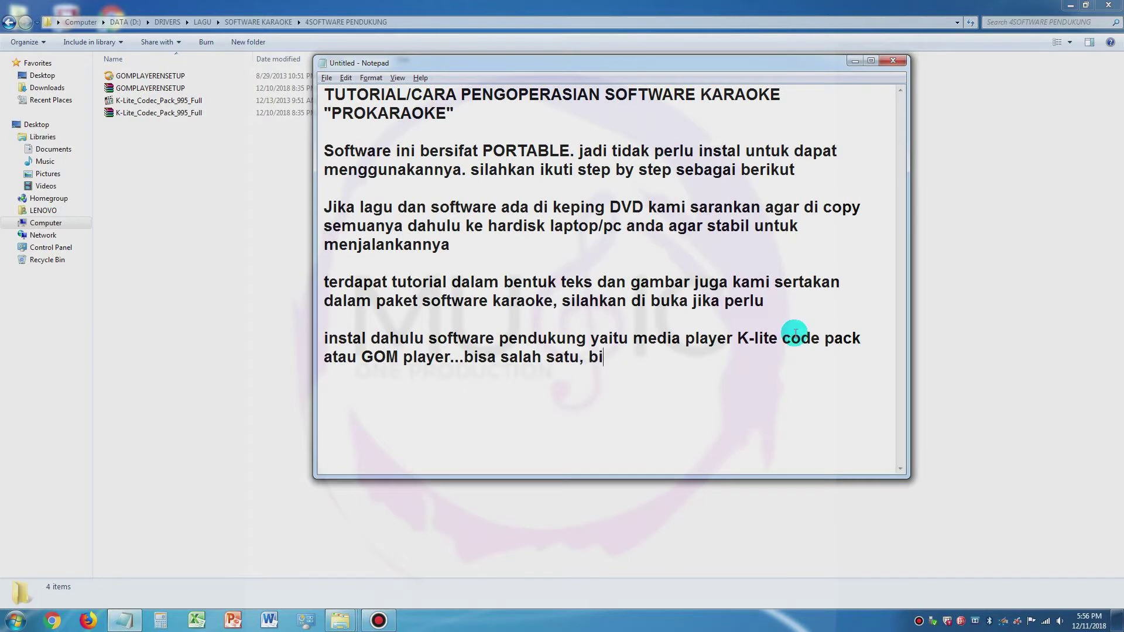
{"action": "type", "text": "sa dua2nya juga"}
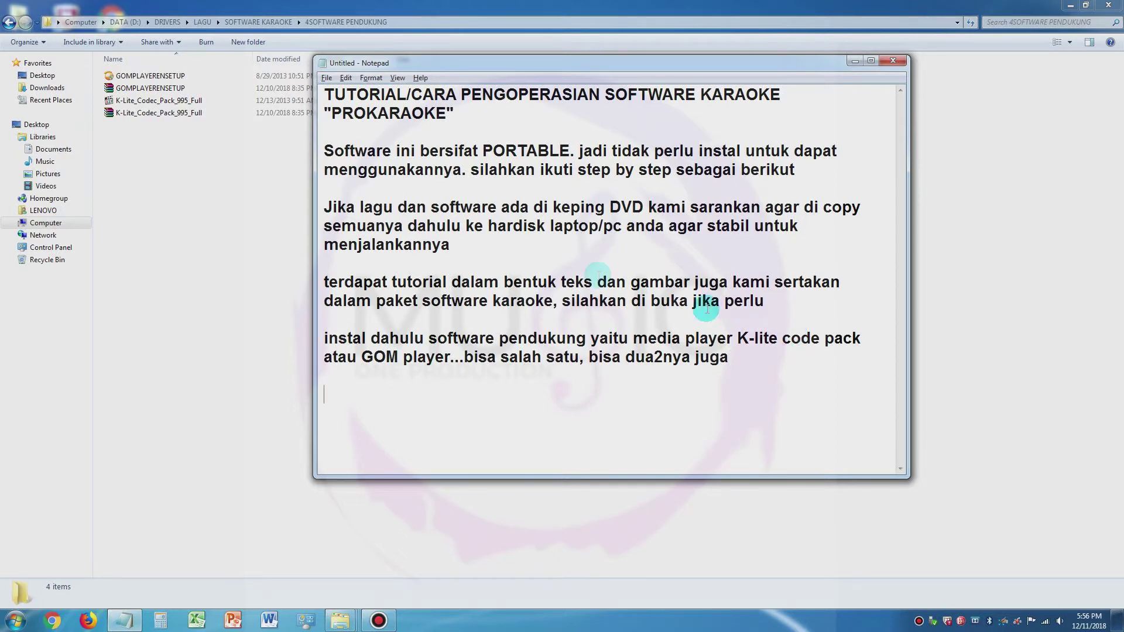
Step: Launch the K-Lite_Codec_Pack_995_Full installer, dismiss the performance notification and proceed to component selection with Simple mode chosen
{"action": "left_click", "coordinate": [187, 172]}
{"action": "left_click", "coordinate": [174, 102]}
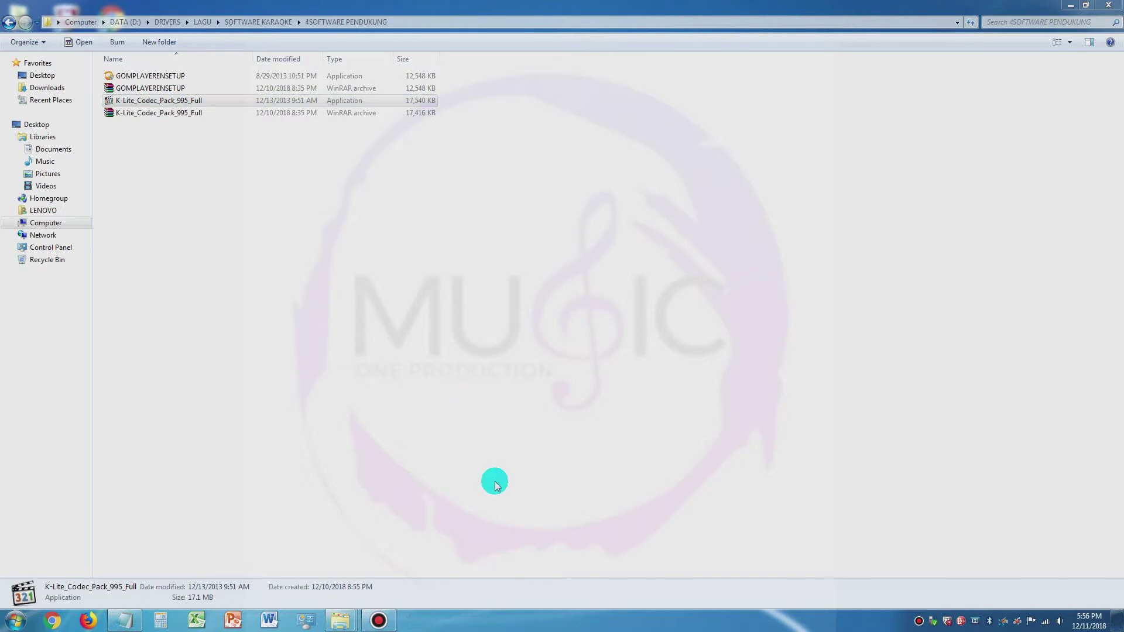
{"action": "left_click", "coordinate": [636, 339]}
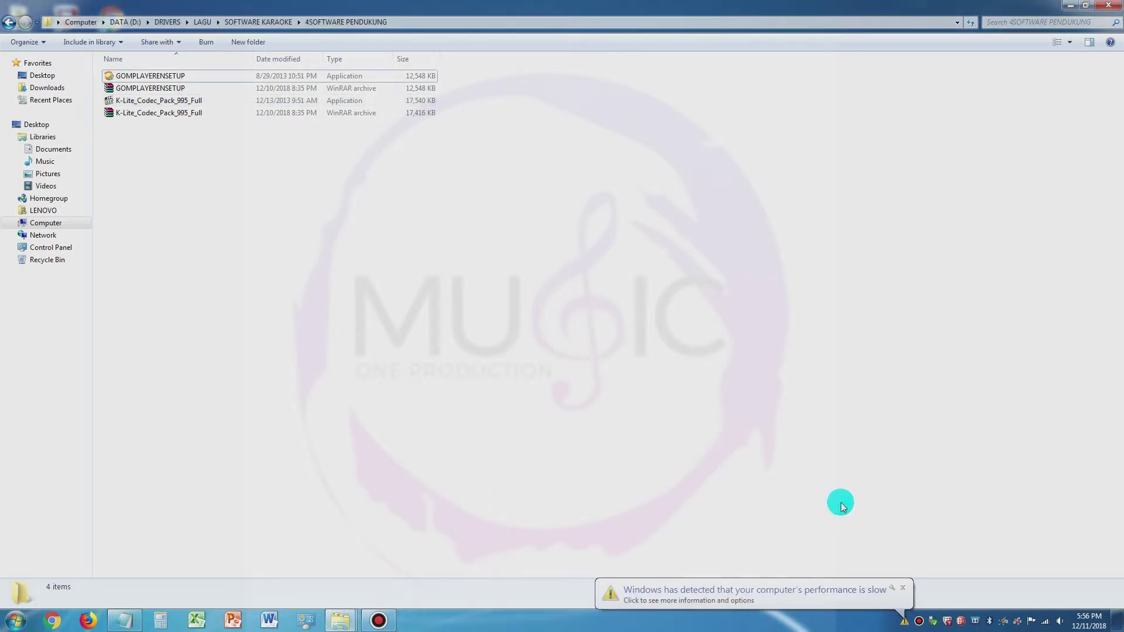
{"action": "left_click", "coordinate": [902, 587]}
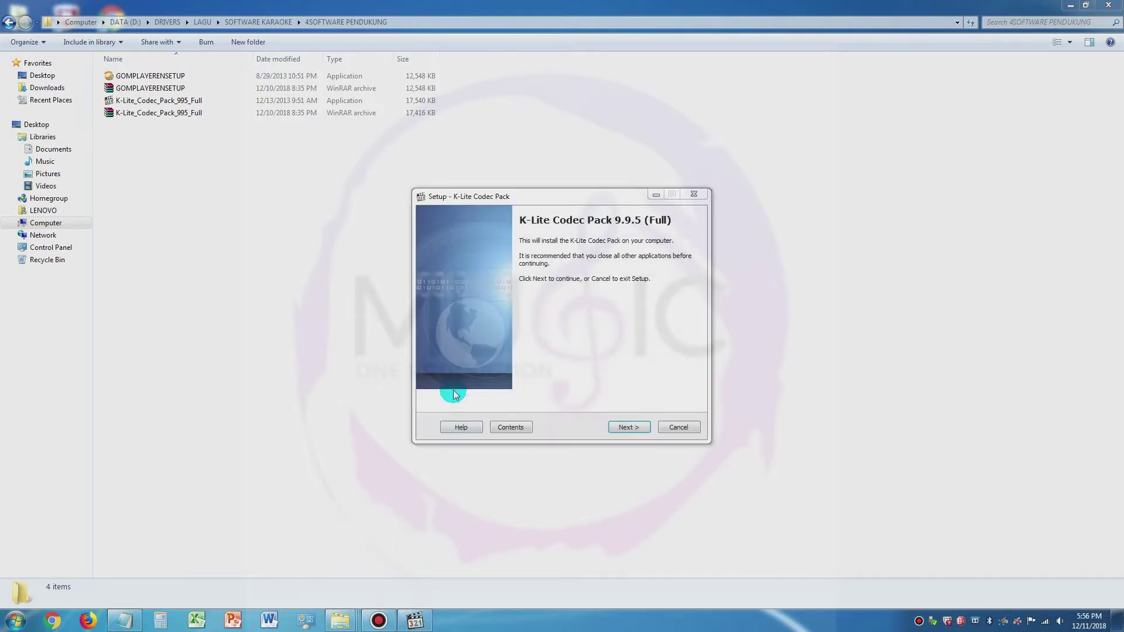
{"action": "left_click", "coordinate": [627, 427]}
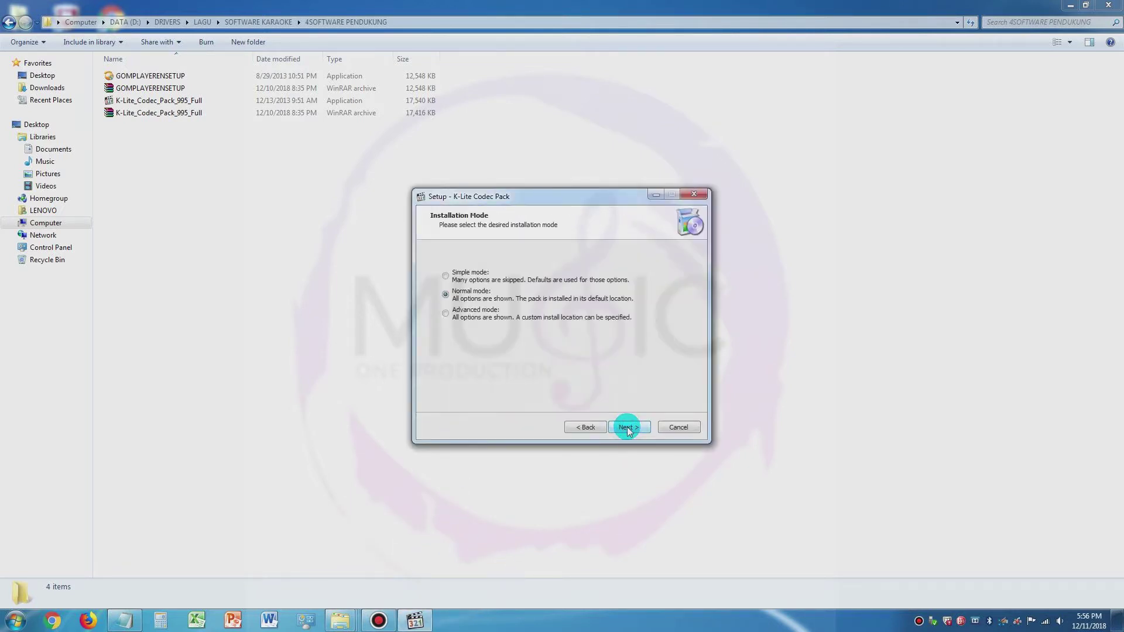
{"action": "left_click", "coordinate": [445, 275]}
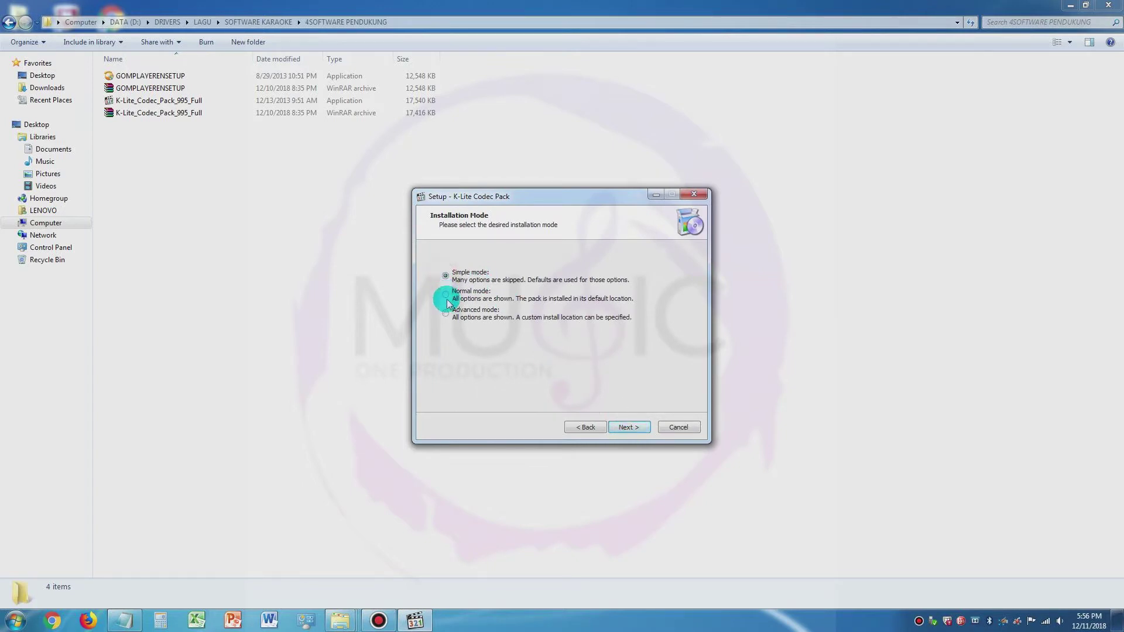
{"action": "left_click", "coordinate": [628, 427]}
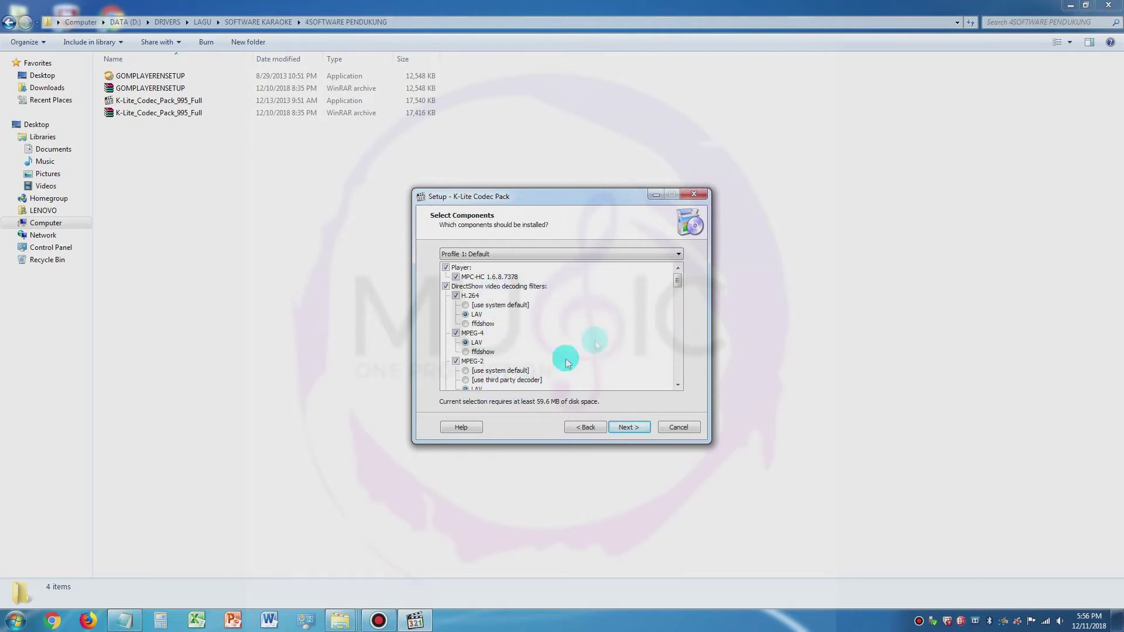
Step: Look through the component list and accept the default components, additional tasks and software decoding settings up to the file associations page
{"action": "left_click_drag", "start_coordinate": [678, 285], "coordinate": [676, 345]}
{"action": "left_click", "coordinate": [630, 428]}
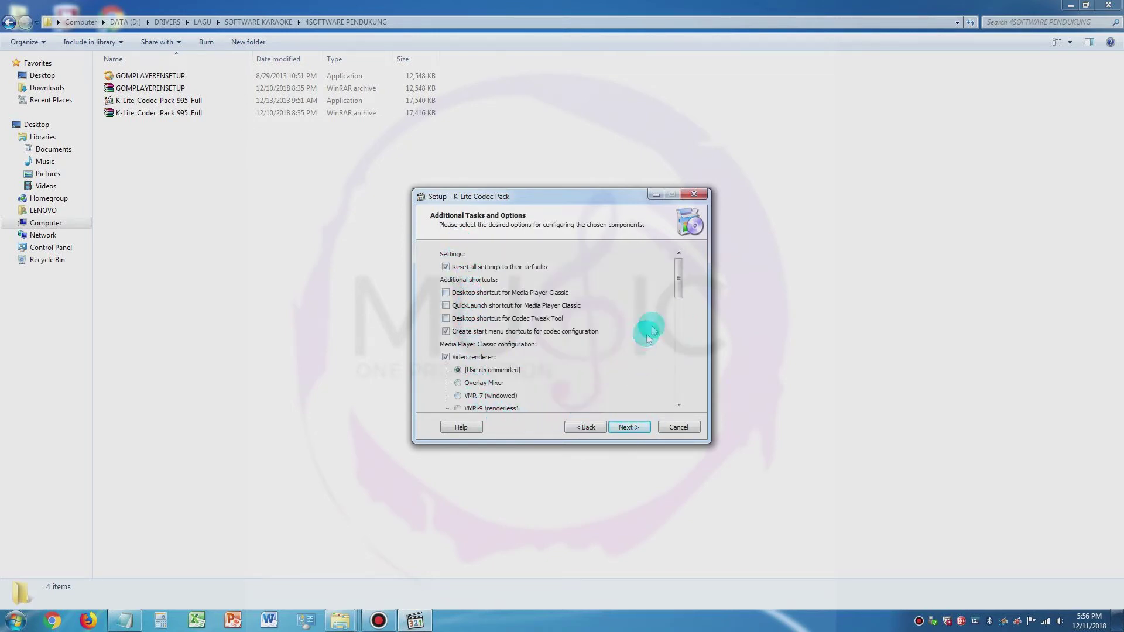
{"action": "left_click", "coordinate": [637, 428]}
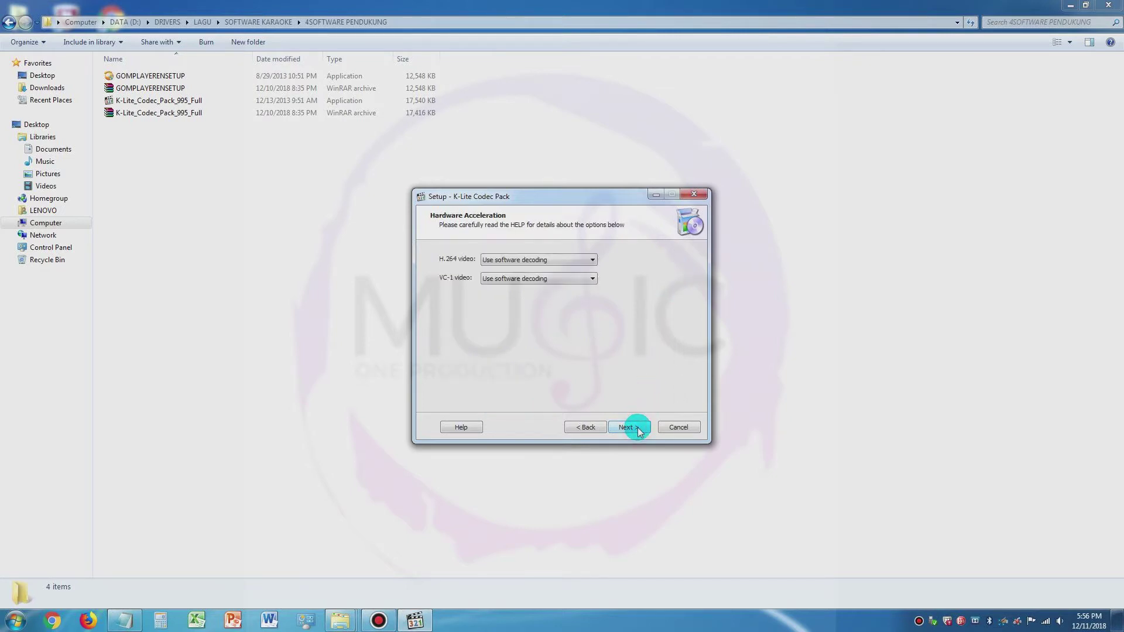
{"action": "left_click", "coordinate": [636, 428]}
{"action": "left_click", "coordinate": [636, 428]}
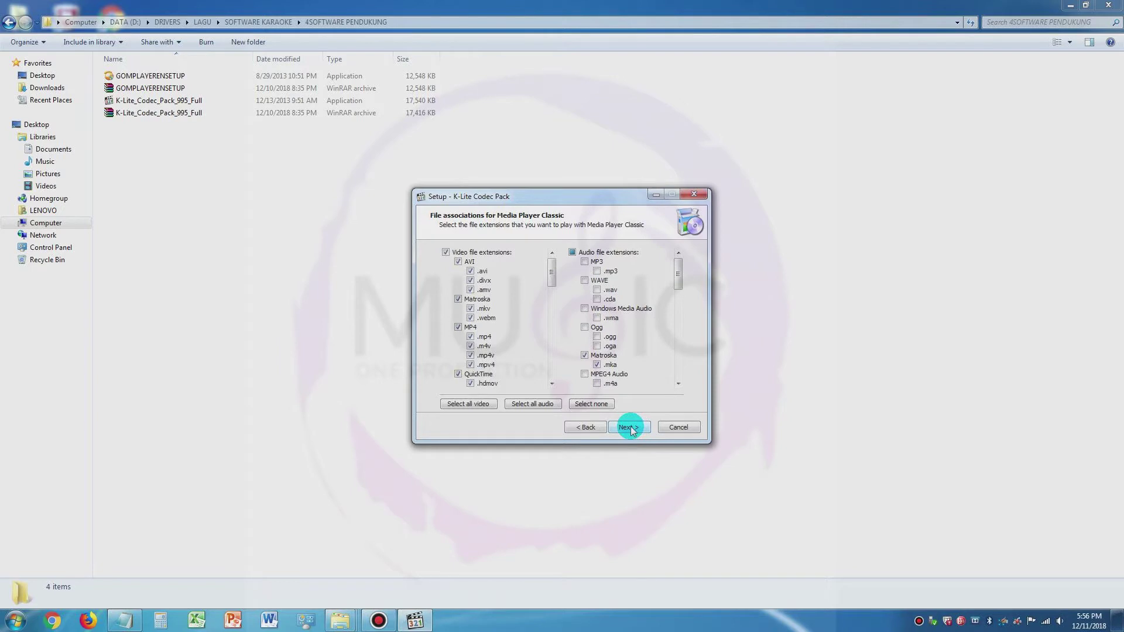
Step: Associate all video file extensions with Media Player Classic, keep 2.0 (stereo) speaker output and start the K-Lite installation
{"action": "left_click", "coordinate": [468, 404]}
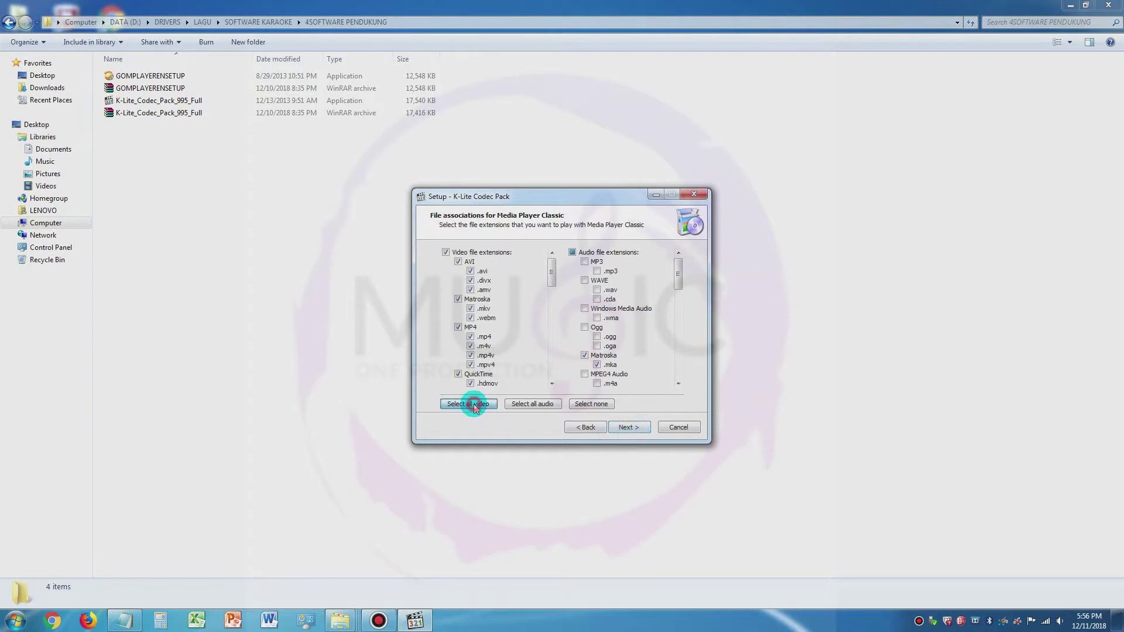
{"action": "left_click", "coordinate": [632, 425]}
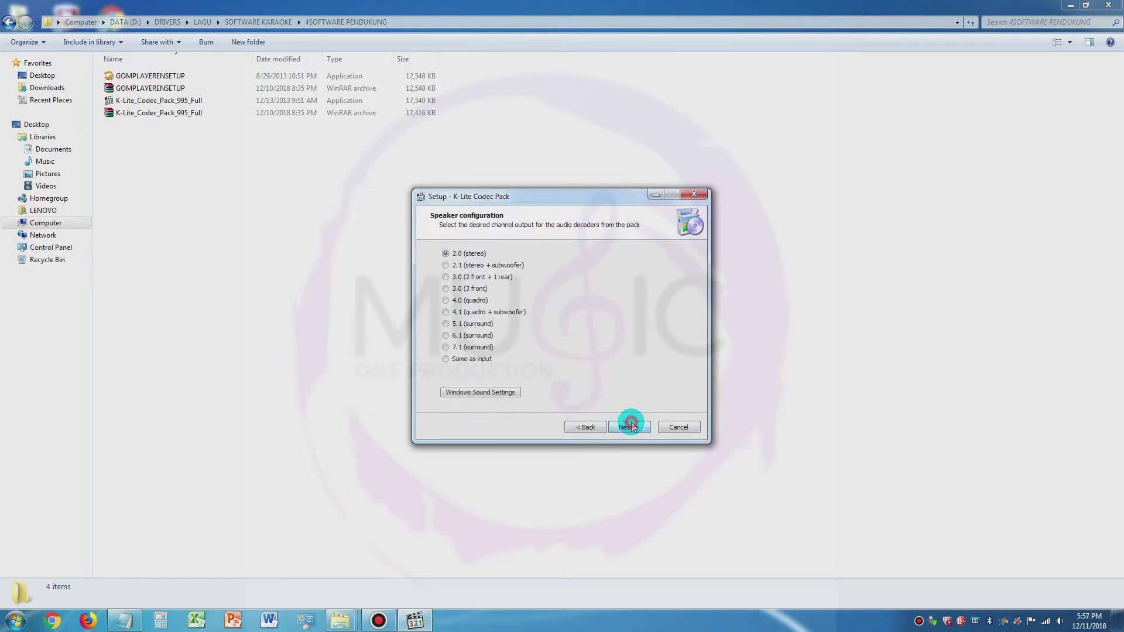
{"action": "left_click", "coordinate": [631, 425]}
{"action": "left_click", "coordinate": [631, 424]}
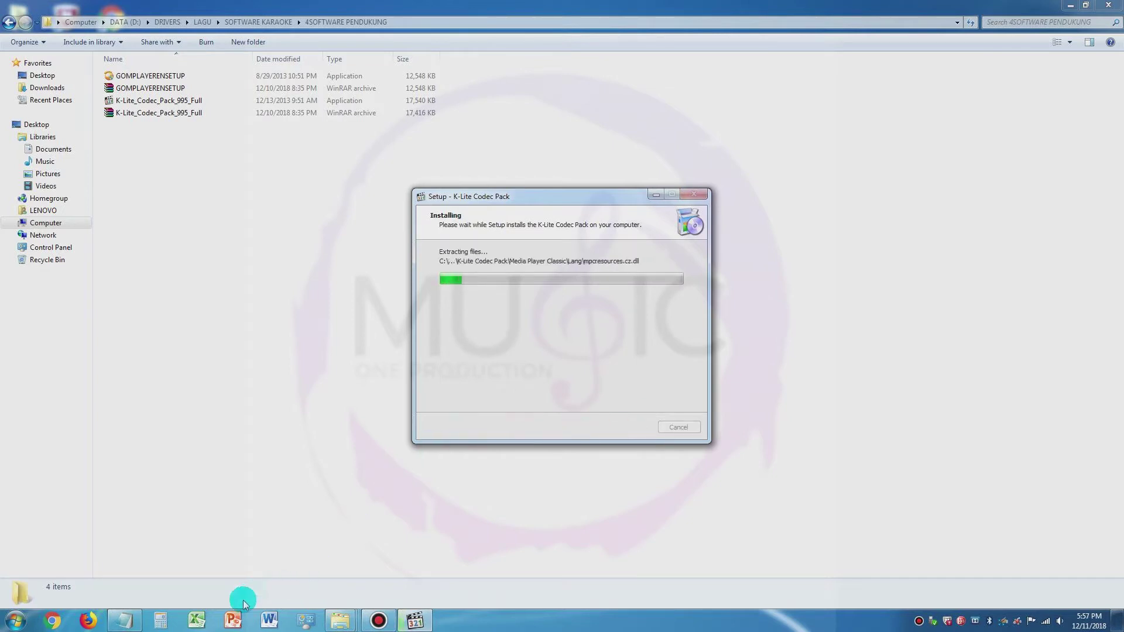
Step: Switch to Notepad and add the sentence "cukup next2 saja untuk instal media player." below the last paragraph
{"action": "left_click", "coordinate": [124, 621]}
{"action": "type", "text": "cukup next"}
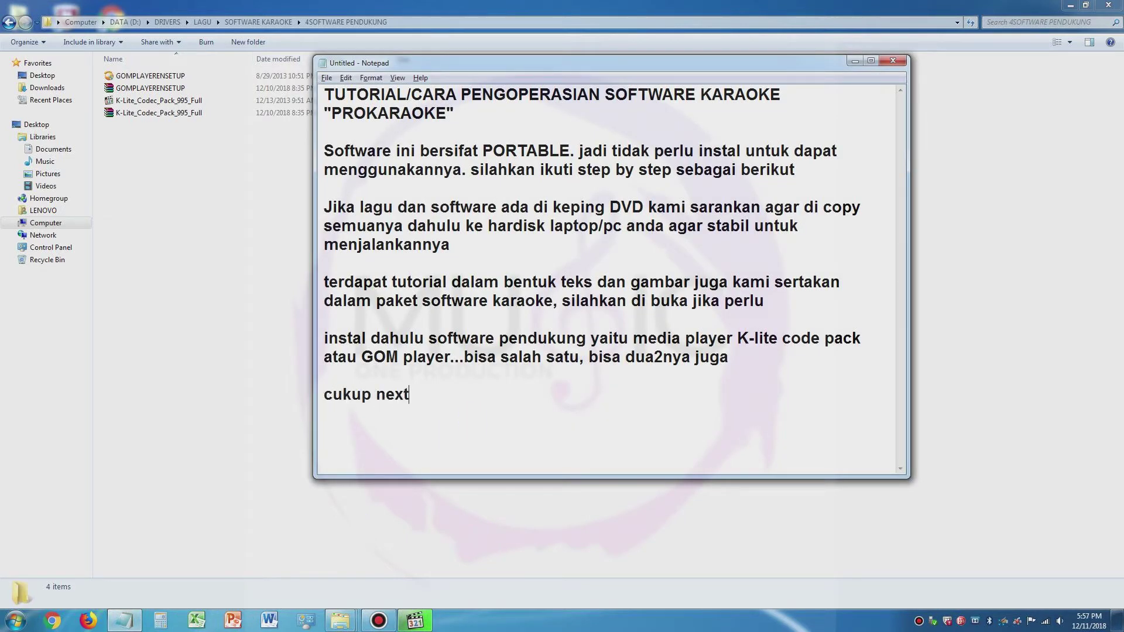
{"action": "type", "text": "2 saj"}
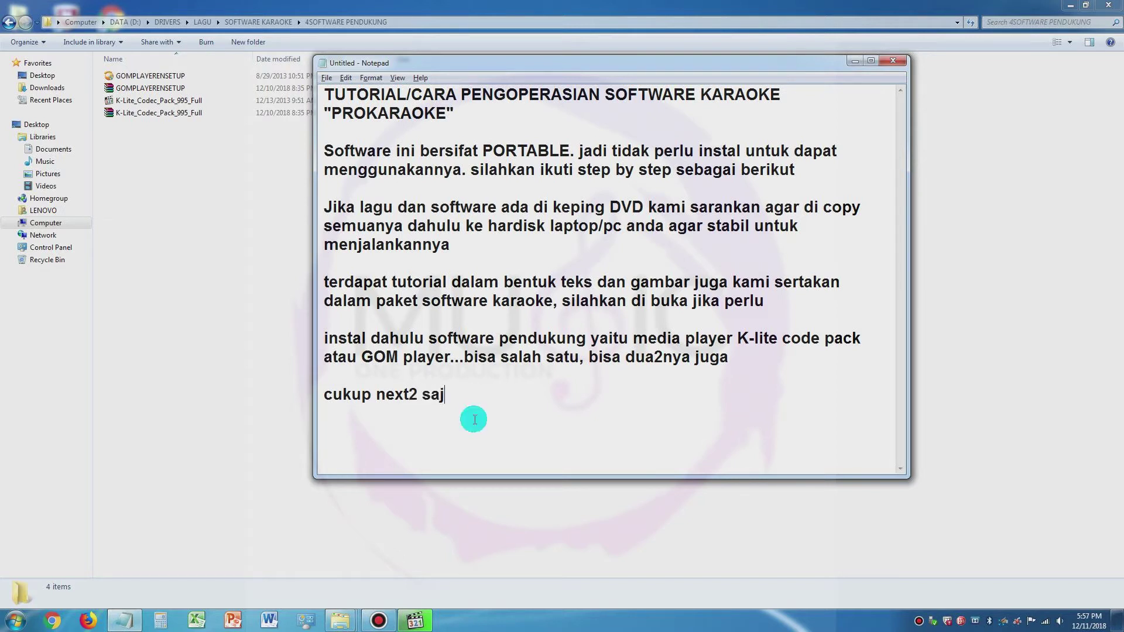
{"action": "type", "text": "a untuk "}
{"action": "type", "text": "instal media "}
{"action": "type", "text": "plauye"}
{"action": "type", "text": "y"}
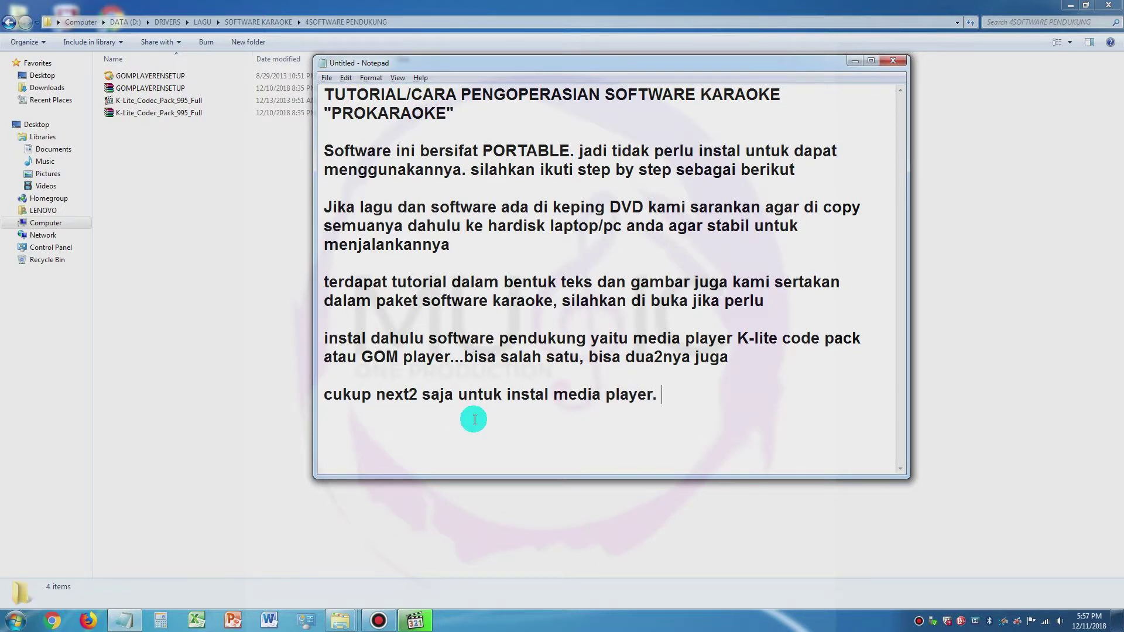
Step: Return to the K-Lite setup, minimize the note, finish the installation without Codec Tweak Tool and refresh the 4SOFTWARE PENDUKUNG folder
{"action": "left_click", "coordinate": [415, 621]}
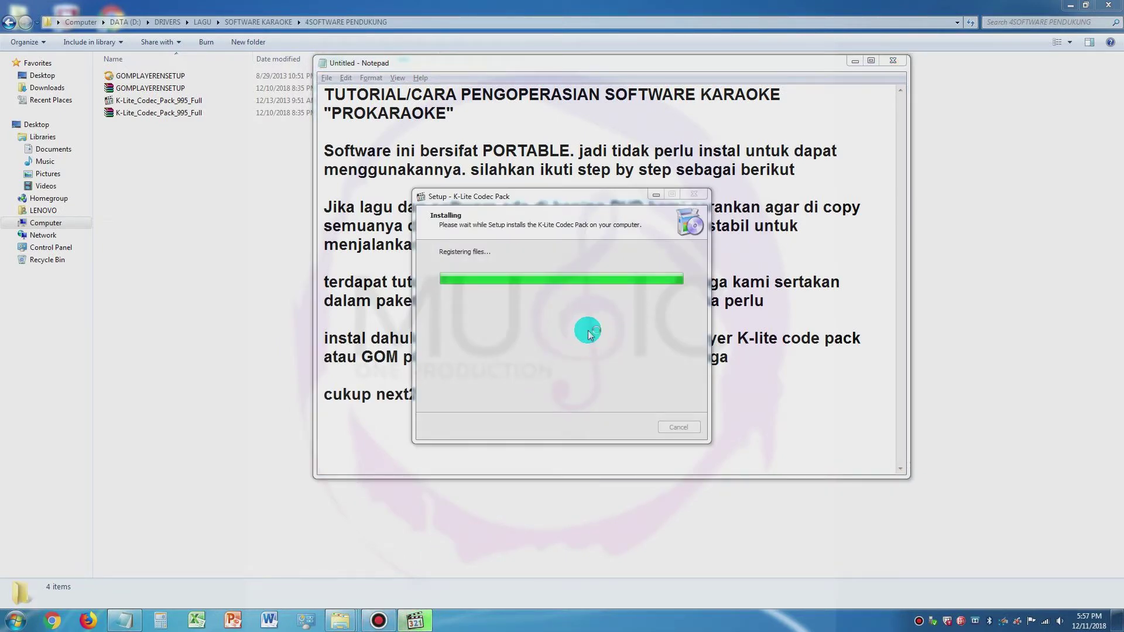
{"action": "left_click", "coordinate": [854, 60]}
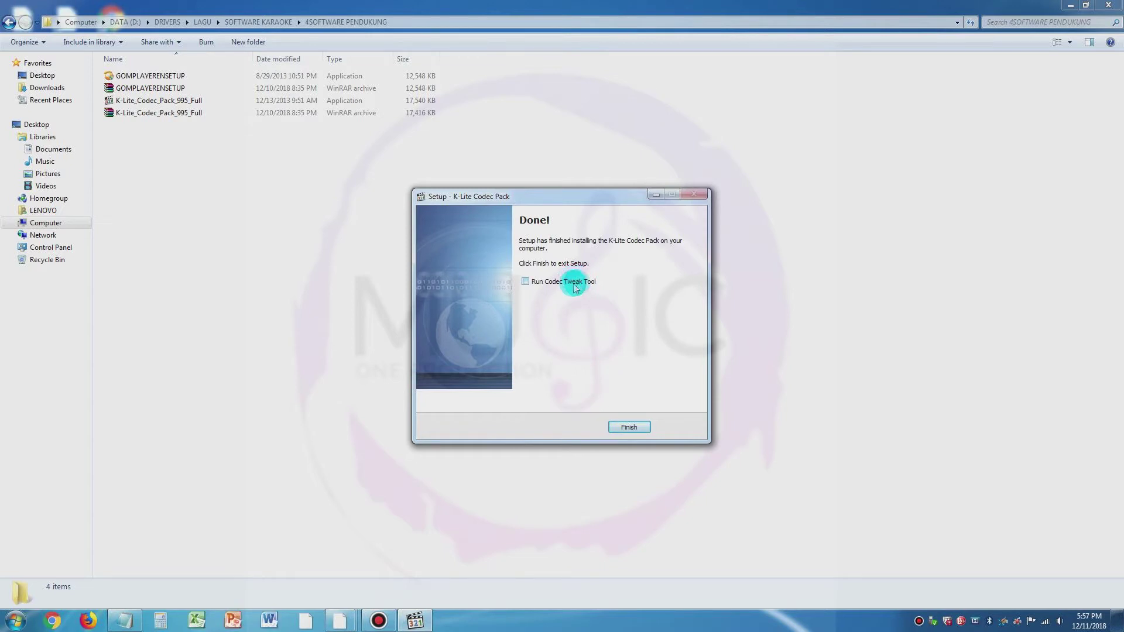
{"action": "left_click", "coordinate": [625, 426]}
{"action": "right_click", "coordinate": [534, 275]}
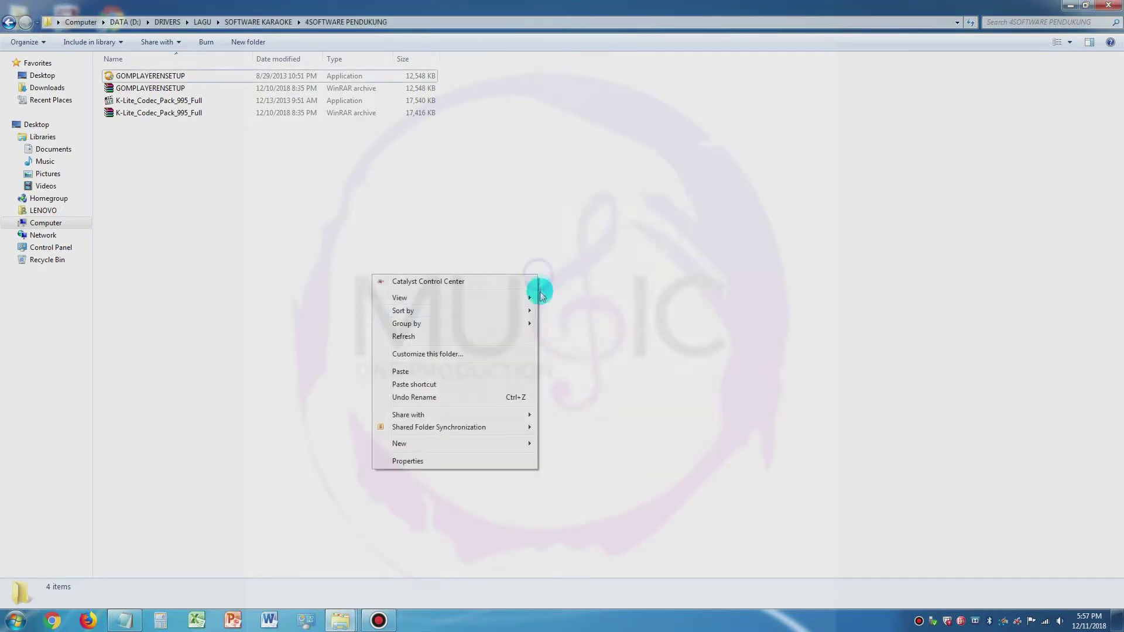
{"action": "left_click", "coordinate": [489, 333]}
{"action": "right_click", "coordinate": [512, 295]}
{"action": "left_click", "coordinate": [459, 353]}
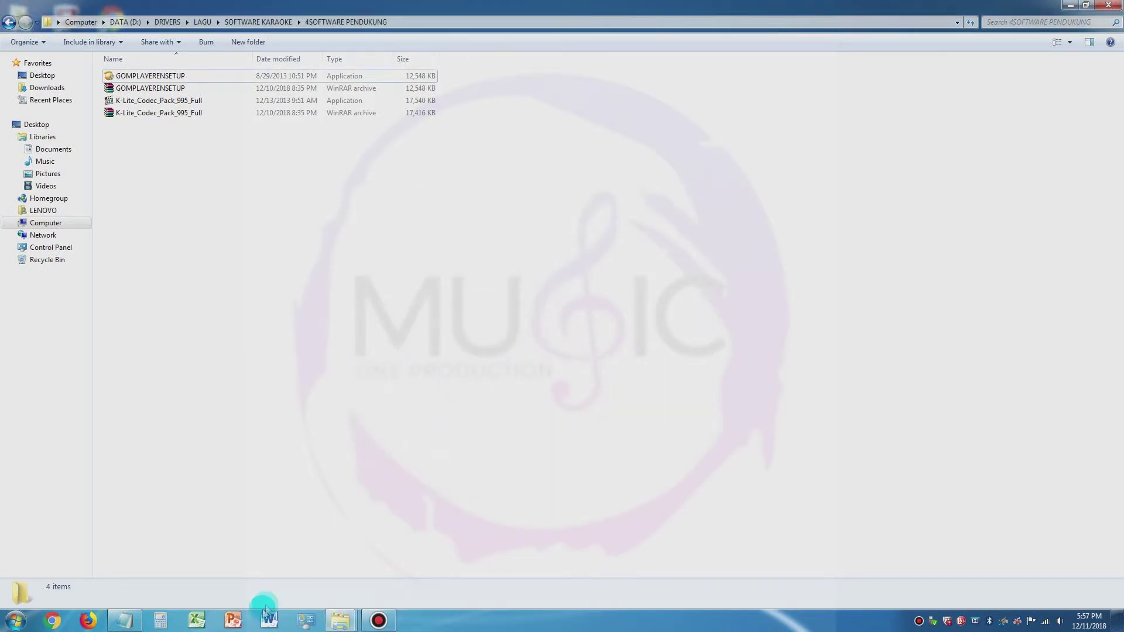
Step: Continue the last line of the Notepad note with "jika sudah silahkan langsung menuju folder" followed by the karaoke folder's name
{"action": "left_click", "coordinate": [124, 620]}
{"action": "type", "text": "jika sudah silahkan langsung menuju folde"}
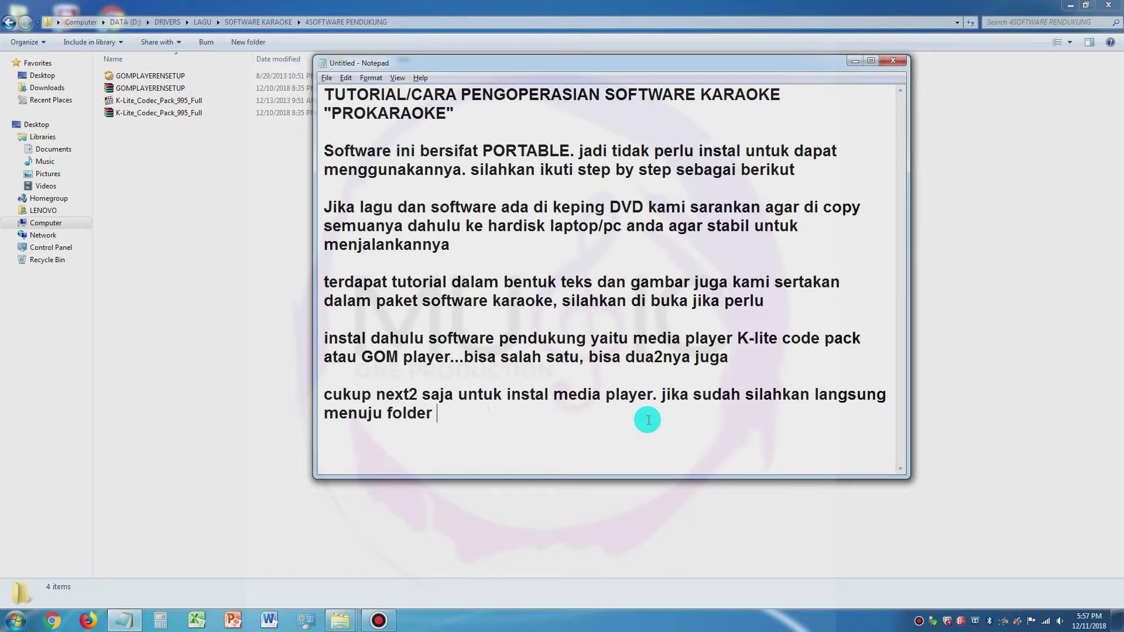
{"action": "type", "text": "reaoke"}
{"action": "key", "text": "BackSpace"}
{"action": "type", "text": "aoke"}
Step: Go to 2PROGRAM KARAOKE, check the 3. BACKUP SOFWARE KARAOKE folder, and open [PRO KARAOKE EXTRME TS 10] inside 1PRO KARAOKE EXTREME 10
{"action": "left_click", "coordinate": [8, 22]}
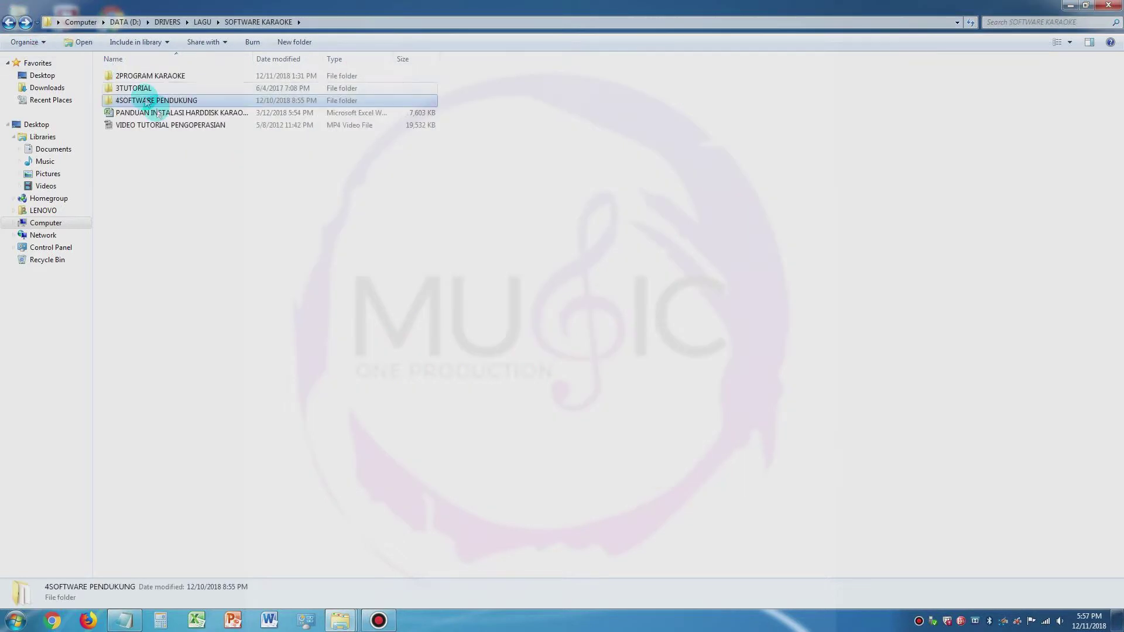
{"action": "double_click", "coordinate": [132, 75]}
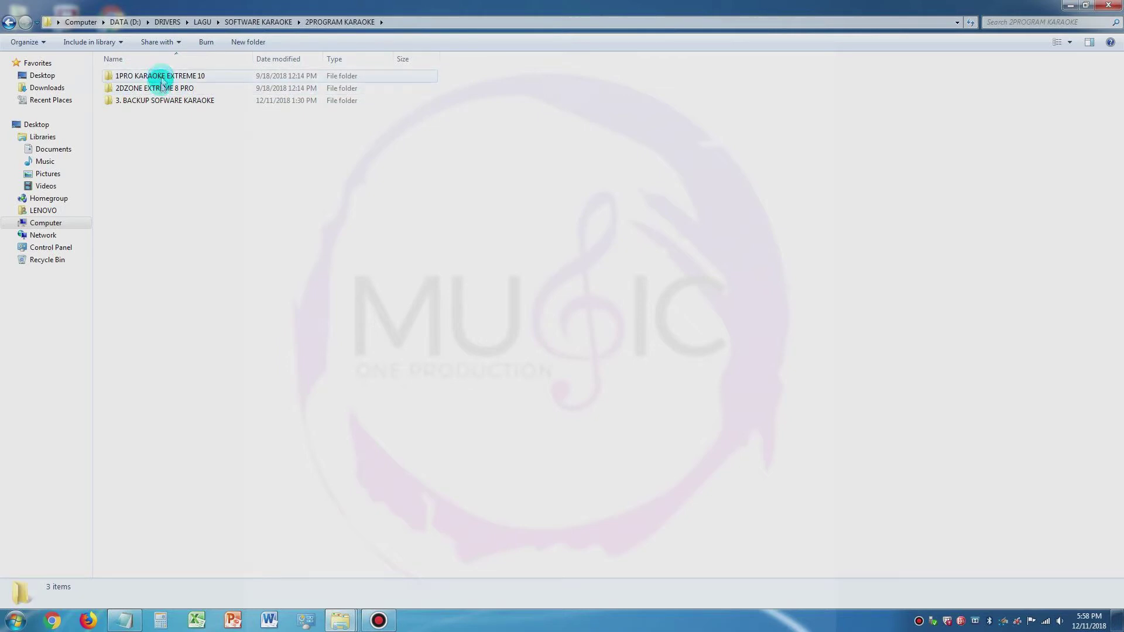
{"action": "double_click", "coordinate": [147, 101]}
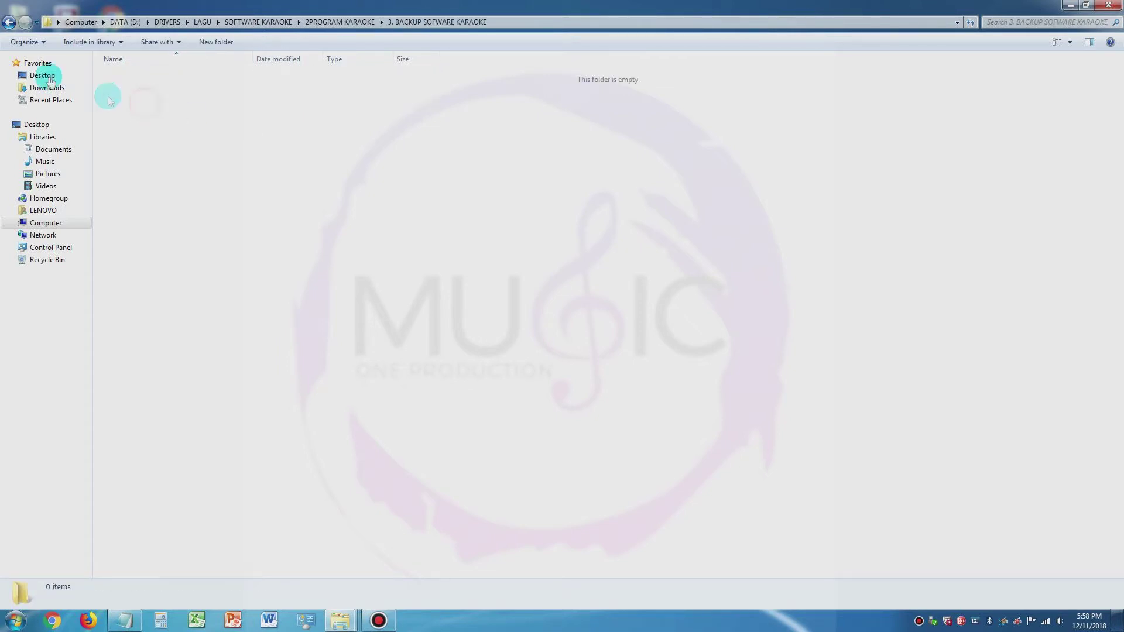
{"action": "left_click", "coordinate": [7, 24]}
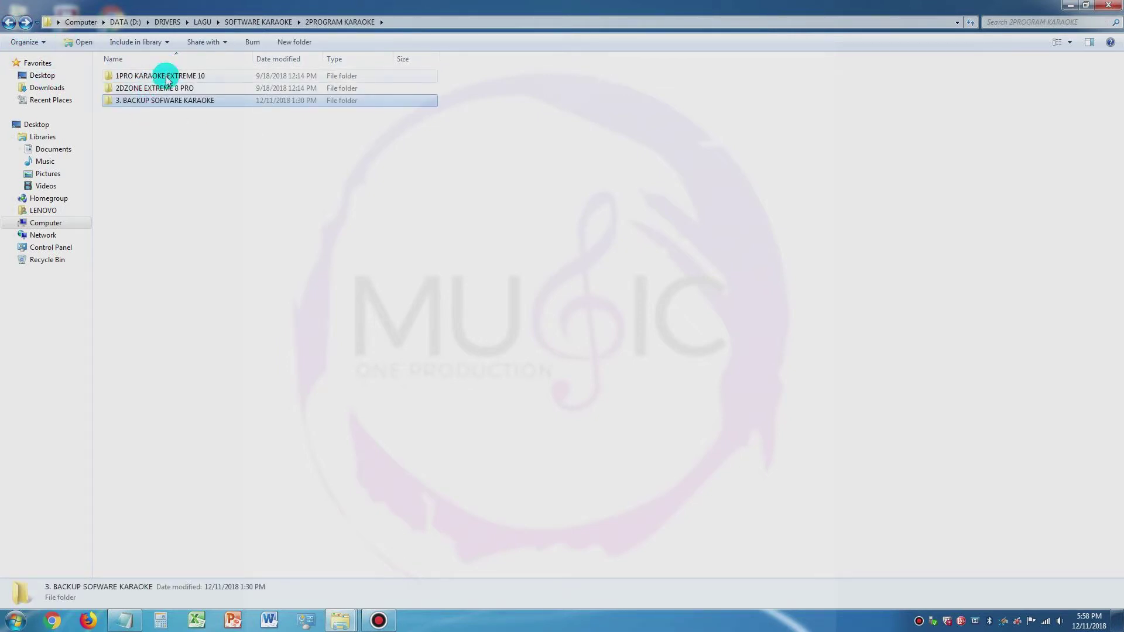
{"action": "double_click", "coordinate": [163, 76]}
{"action": "double_click", "coordinate": [187, 77]}
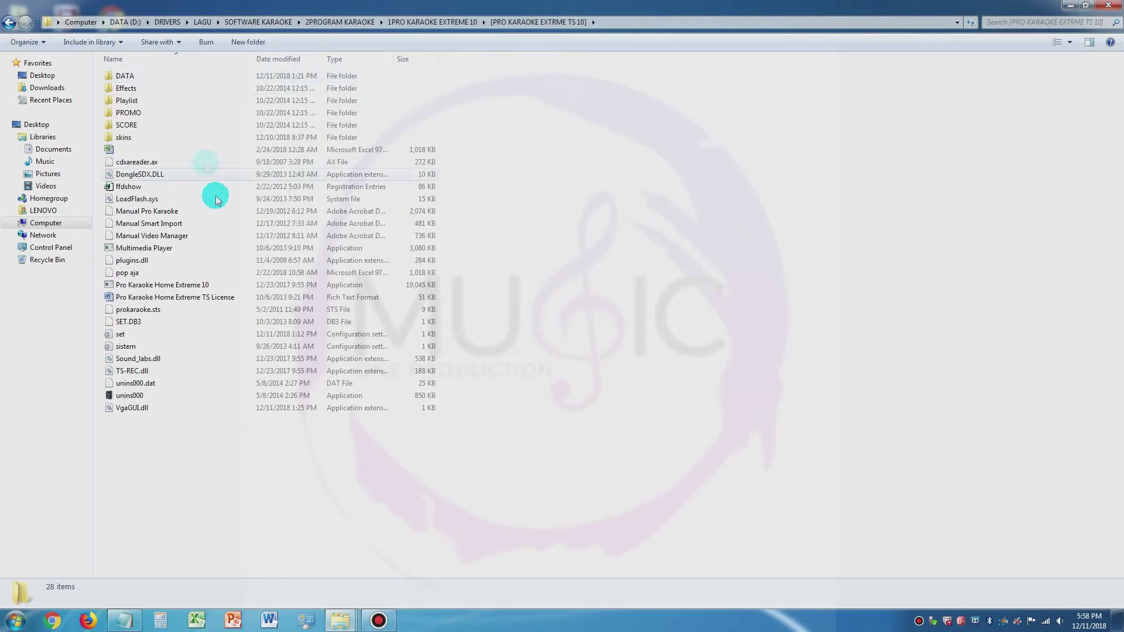
Step: Launch the Pro Karaoke Home Extreme 10 application from the [PRO KARAOKE EXTRME TS 10] folder
{"action": "left_click", "coordinate": [164, 287]}
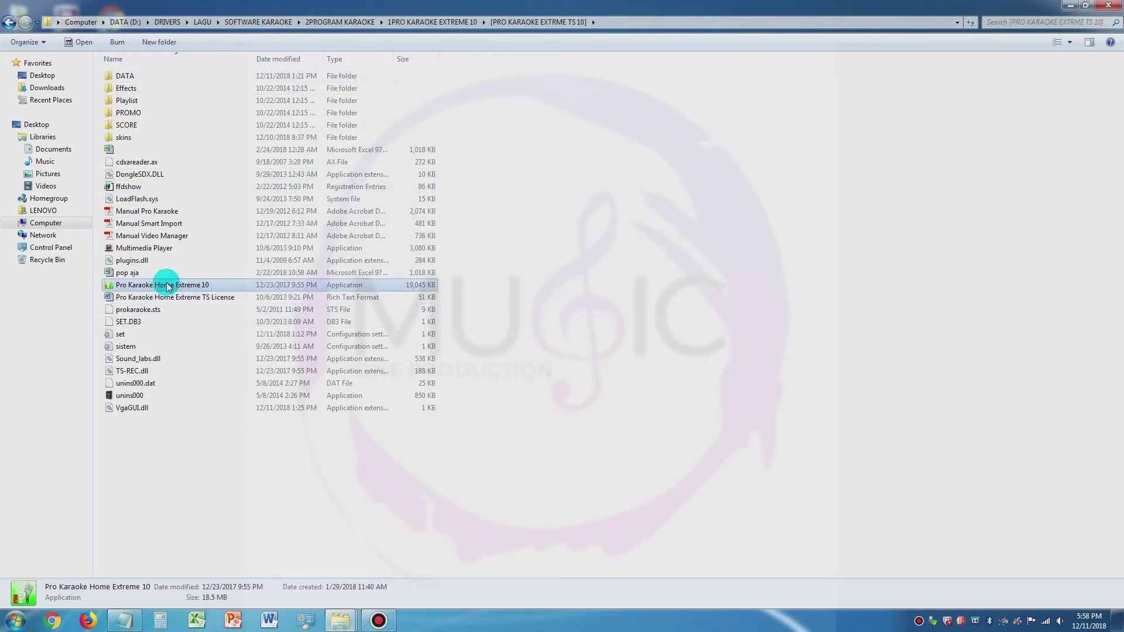
{"action": "double_click", "coordinate": [169, 287]}
{"action": "right_click", "coordinate": [169, 284]}
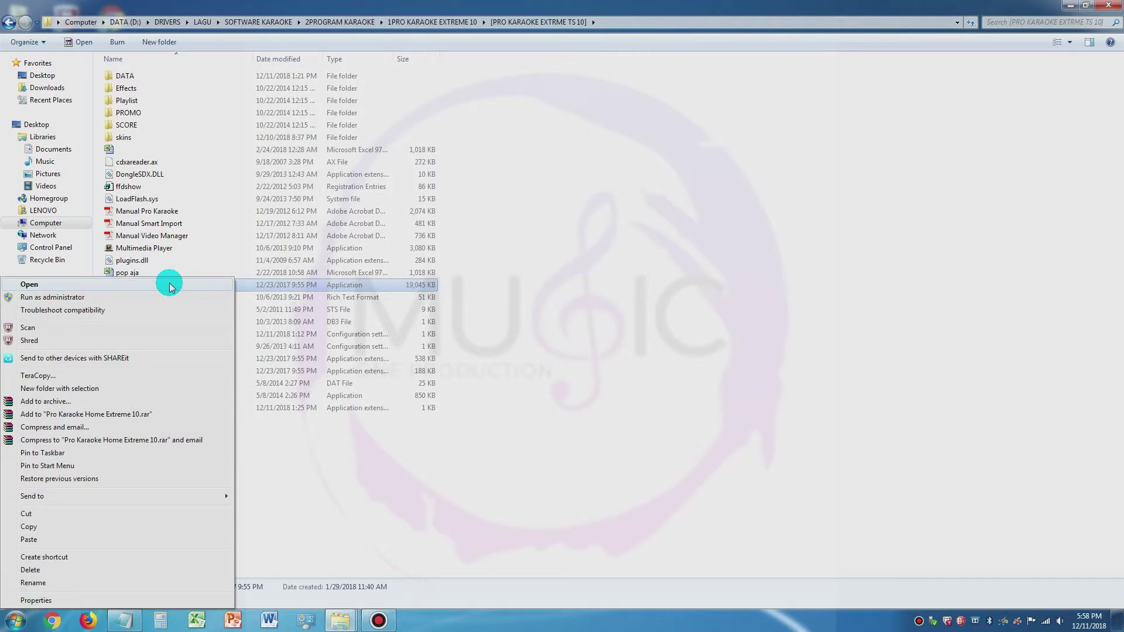
{"action": "right_click", "coordinate": [296, 287]}
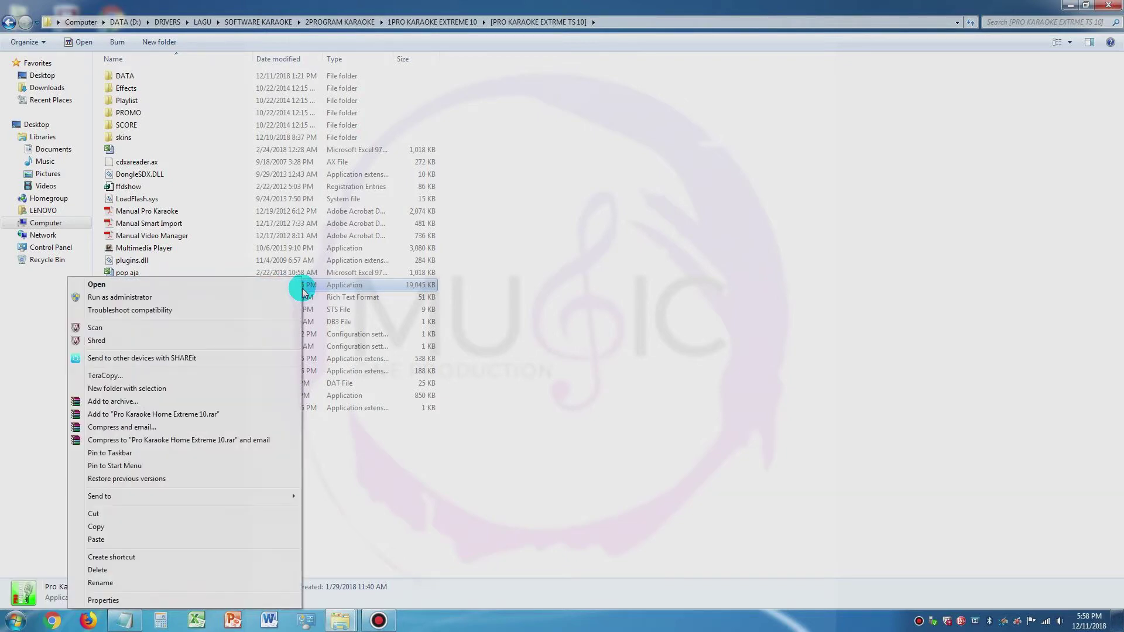
{"action": "left_click", "coordinate": [183, 286]}
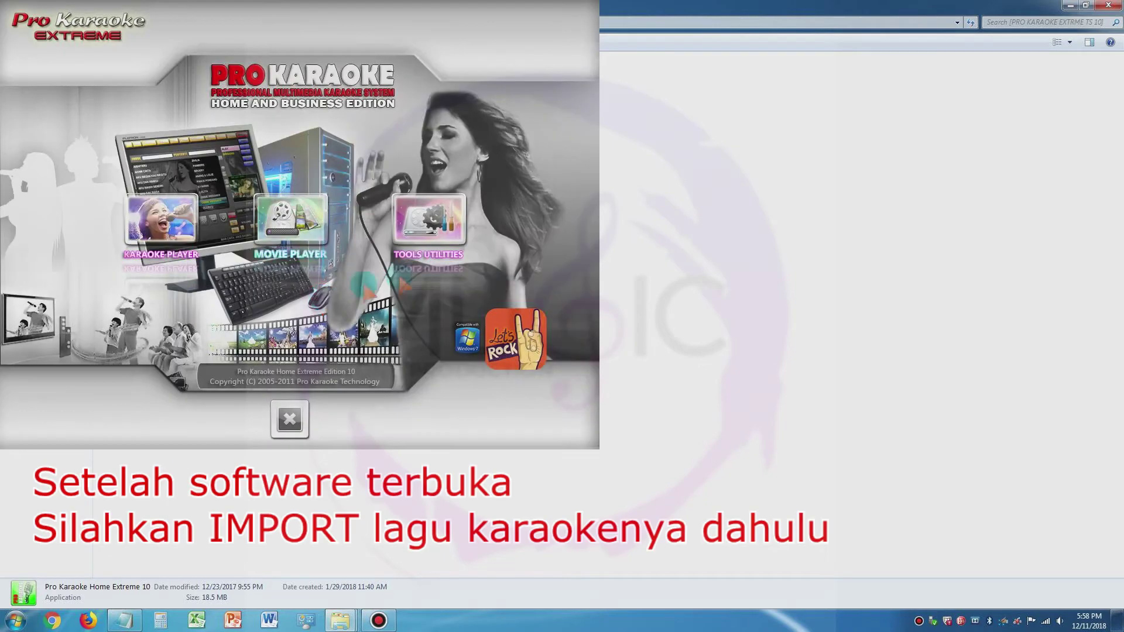
{"action": "left_click", "coordinate": [436, 226]}
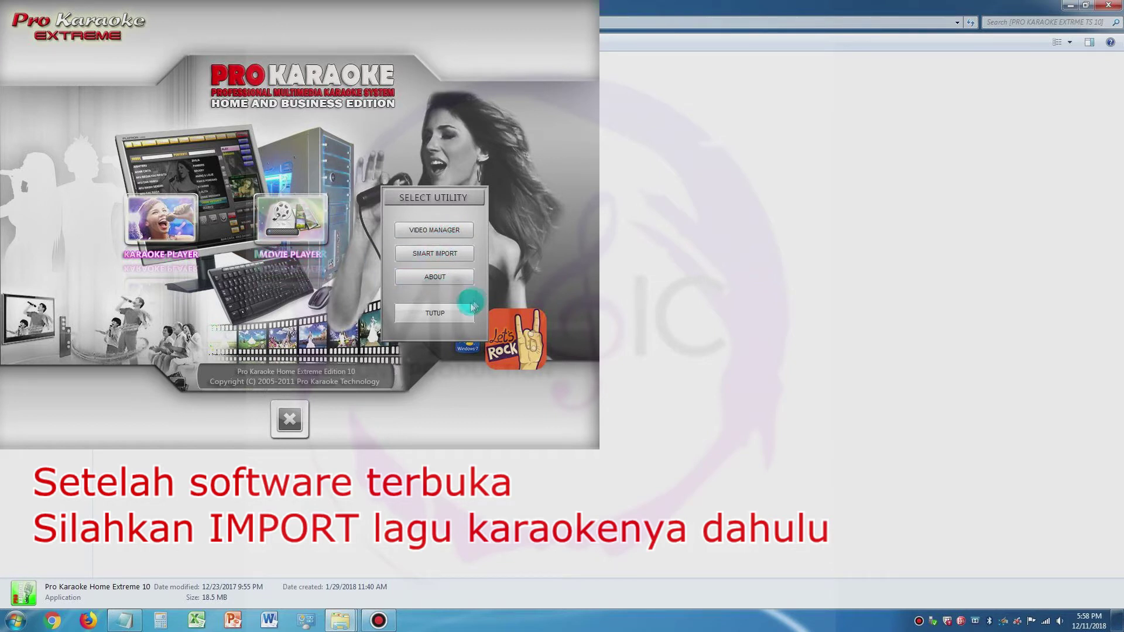
{"action": "left_click", "coordinate": [451, 314]}
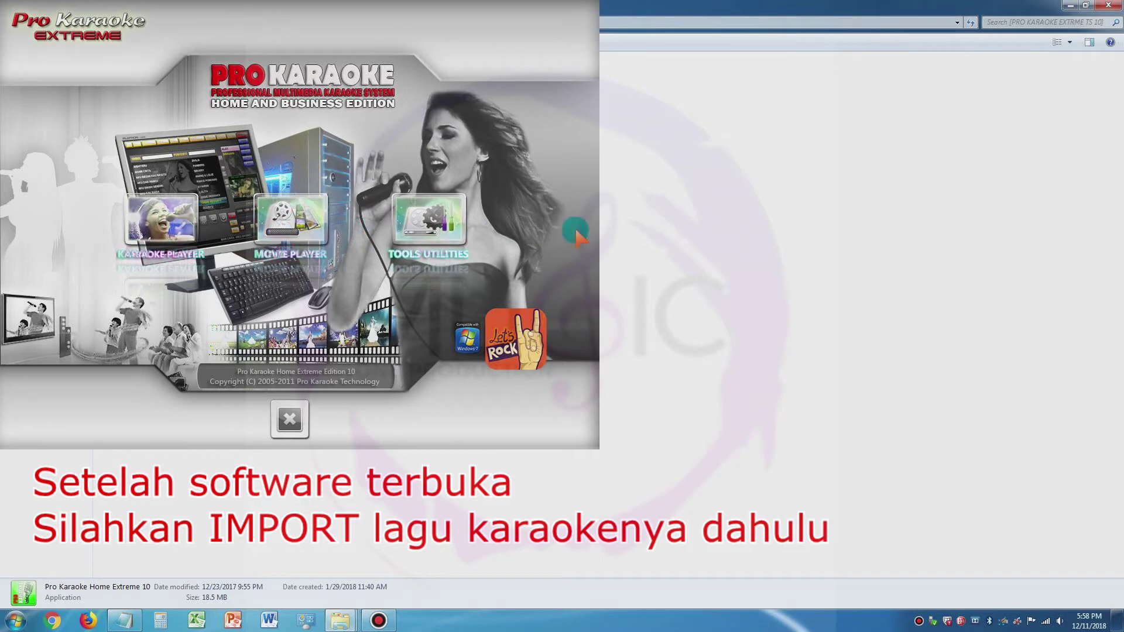
{"action": "left_click", "coordinate": [421, 233]}
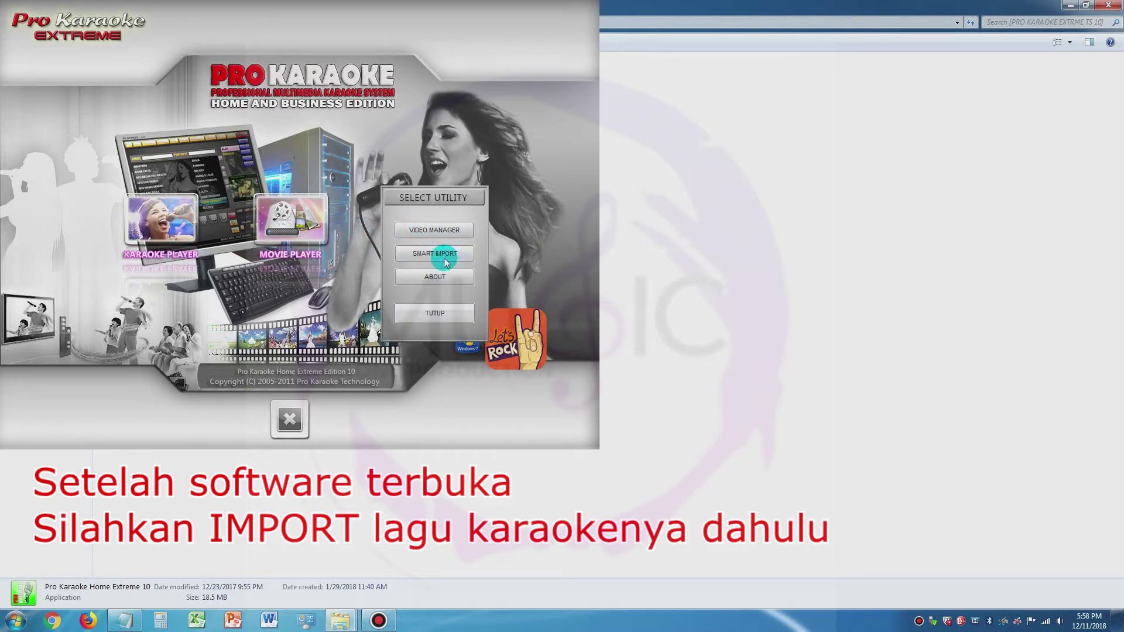
{"action": "left_click", "coordinate": [443, 258]}
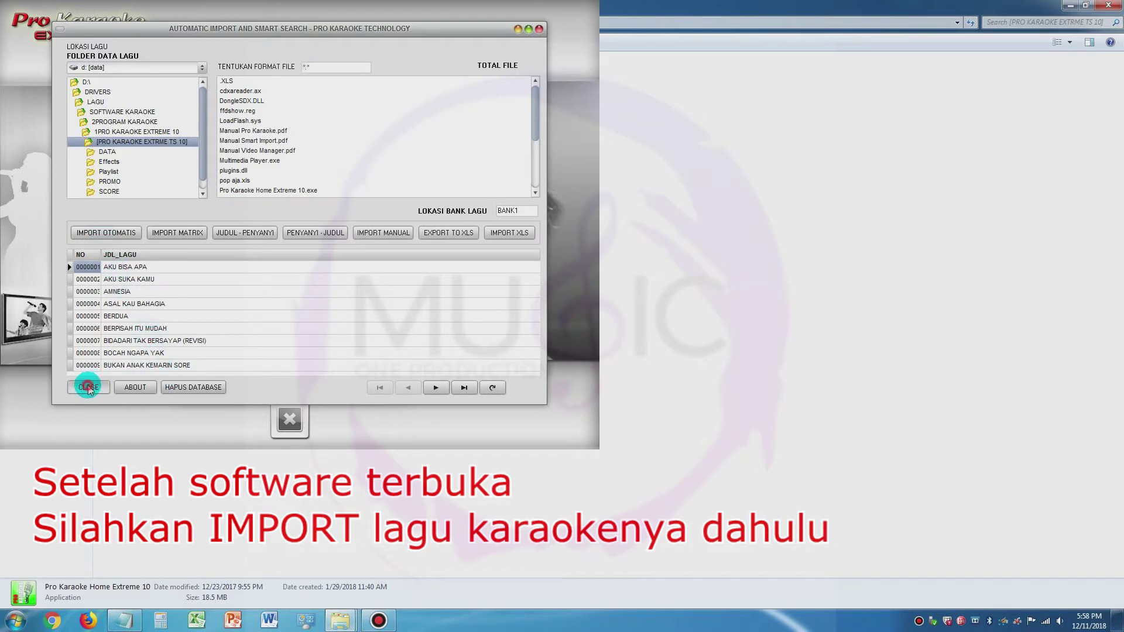
{"action": "left_click", "coordinate": [89, 387]}
Step: Open the Smart Import utility and delete the existing sample song database
{"action": "left_click", "coordinate": [424, 233]}
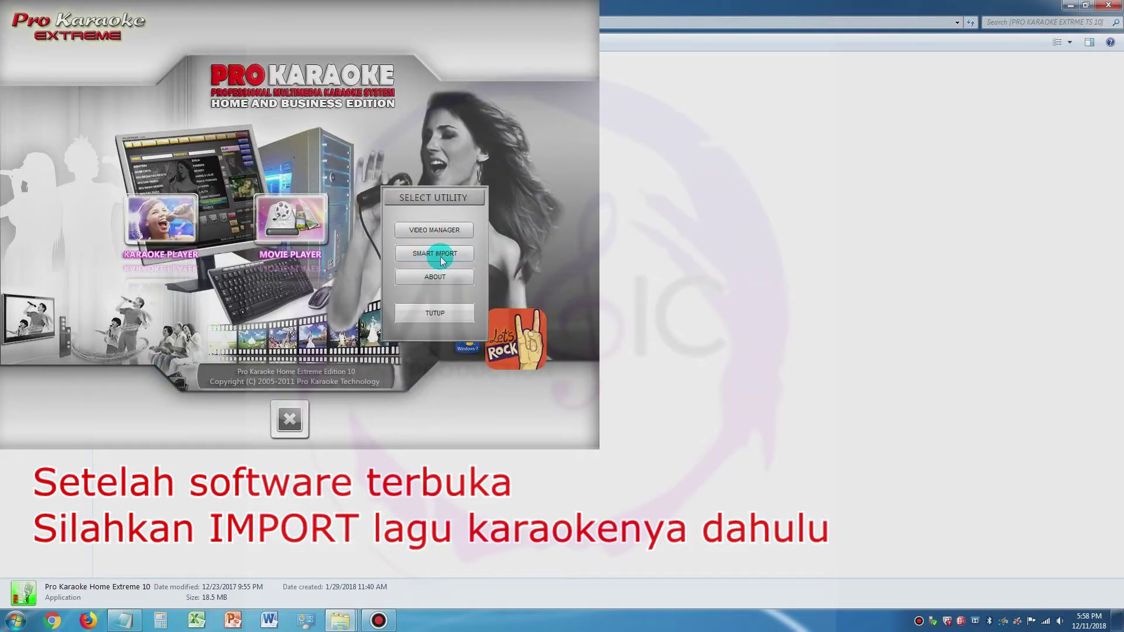
{"action": "left_click", "coordinate": [432, 256]}
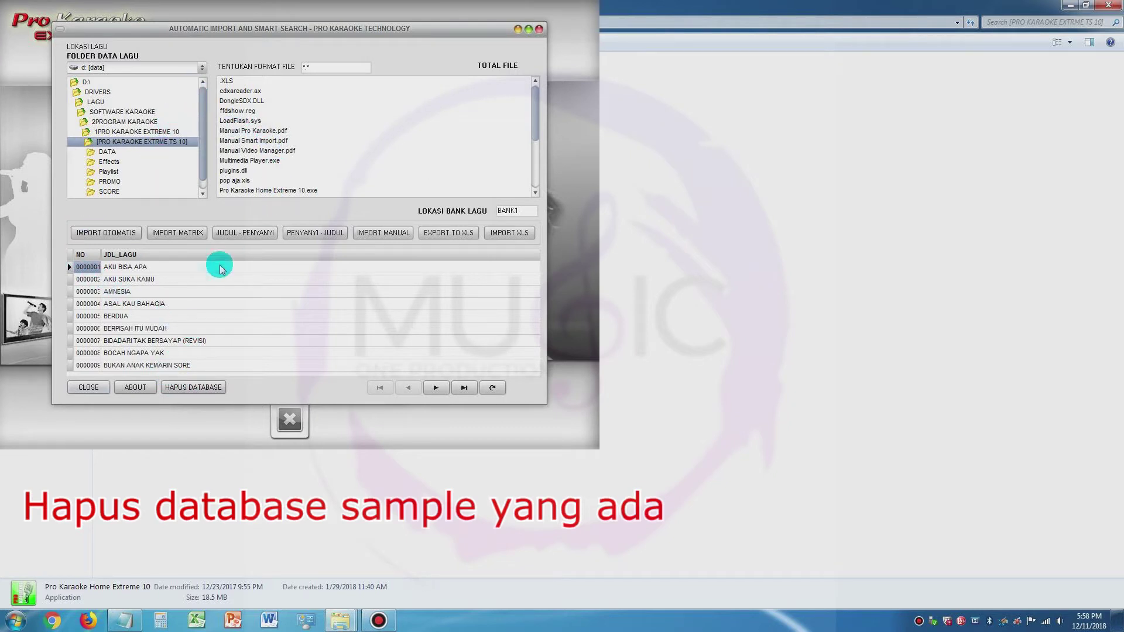
{"action": "left_click", "coordinate": [193, 387]}
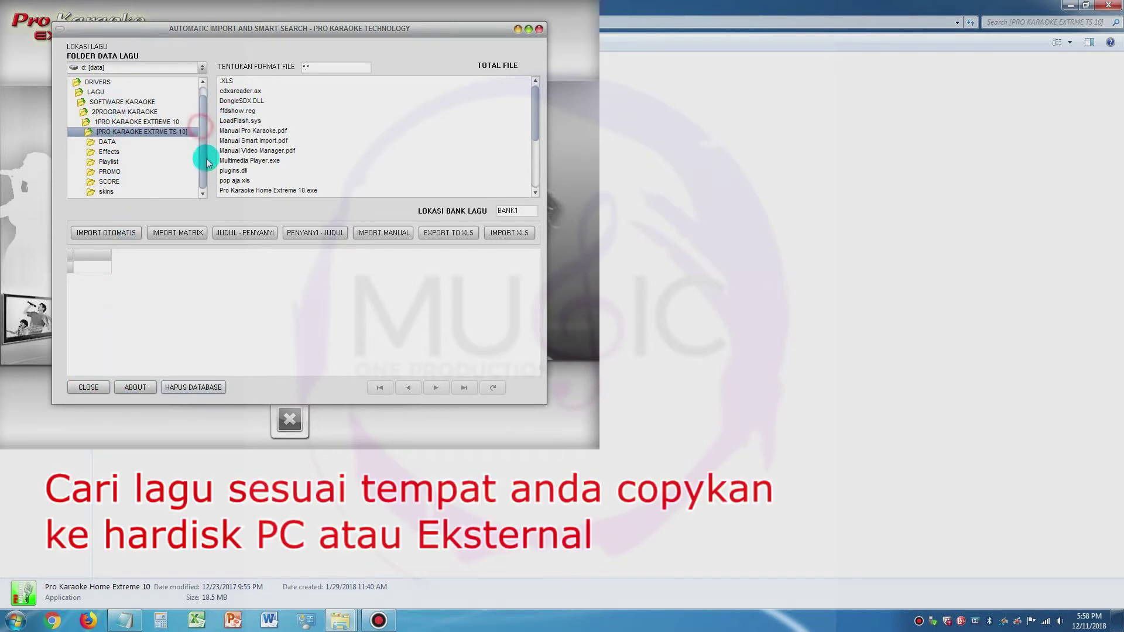
Step: Browse to D:\DRIVERS\LAGU\06. DANGDUT BARU and import its songs with the automatic import
{"action": "left_click", "coordinate": [111, 71]}
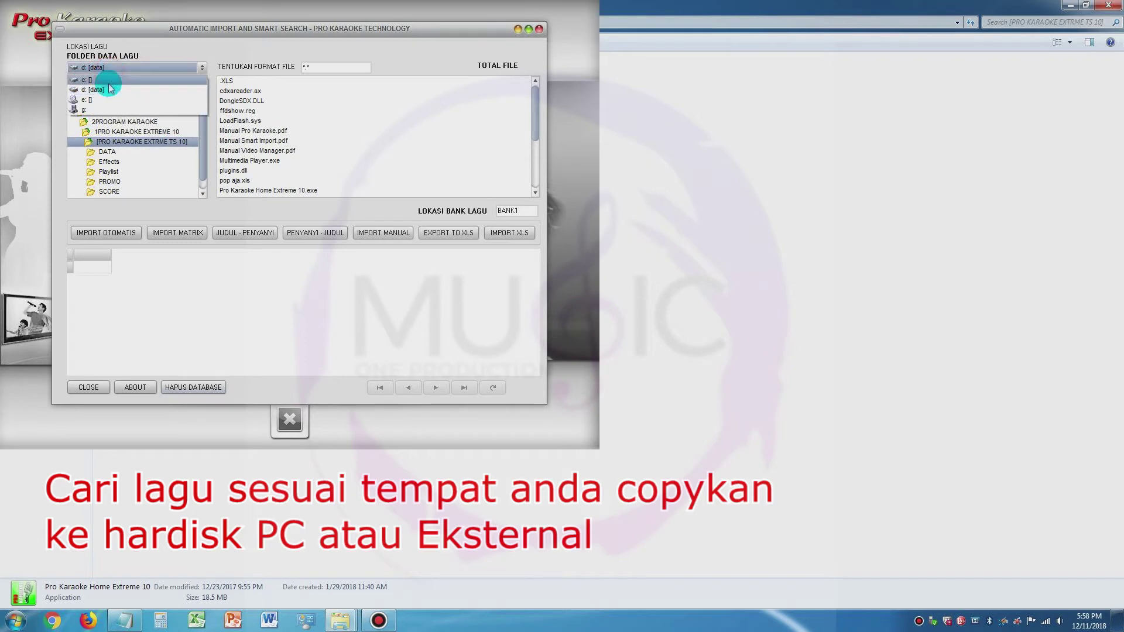
{"action": "left_click", "coordinate": [138, 69]}
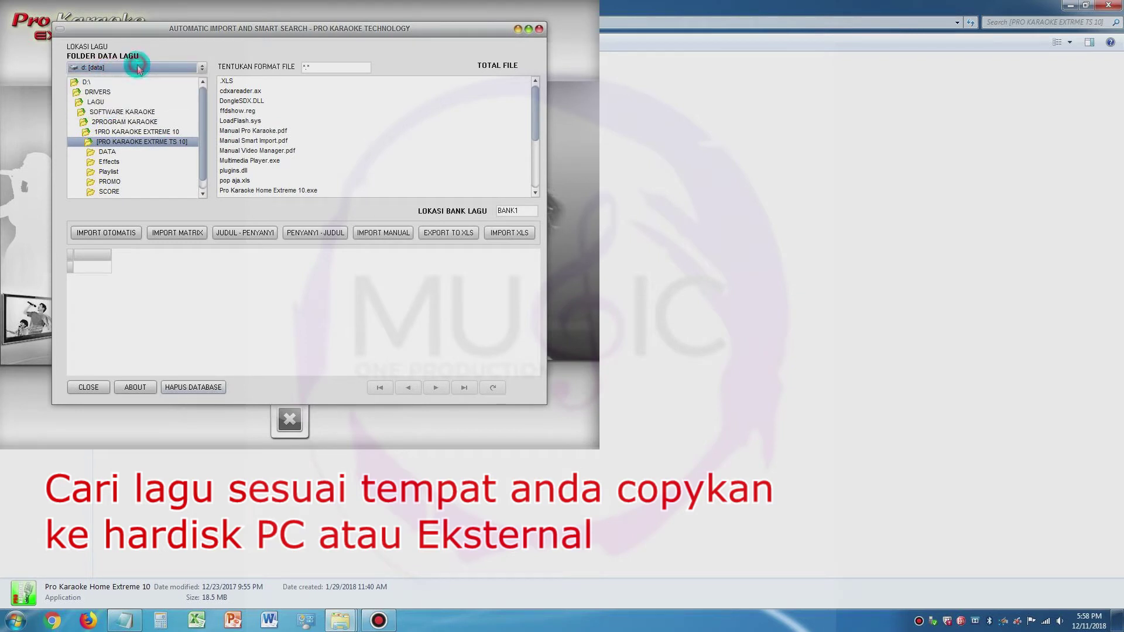
{"action": "double_click", "coordinate": [99, 102]}
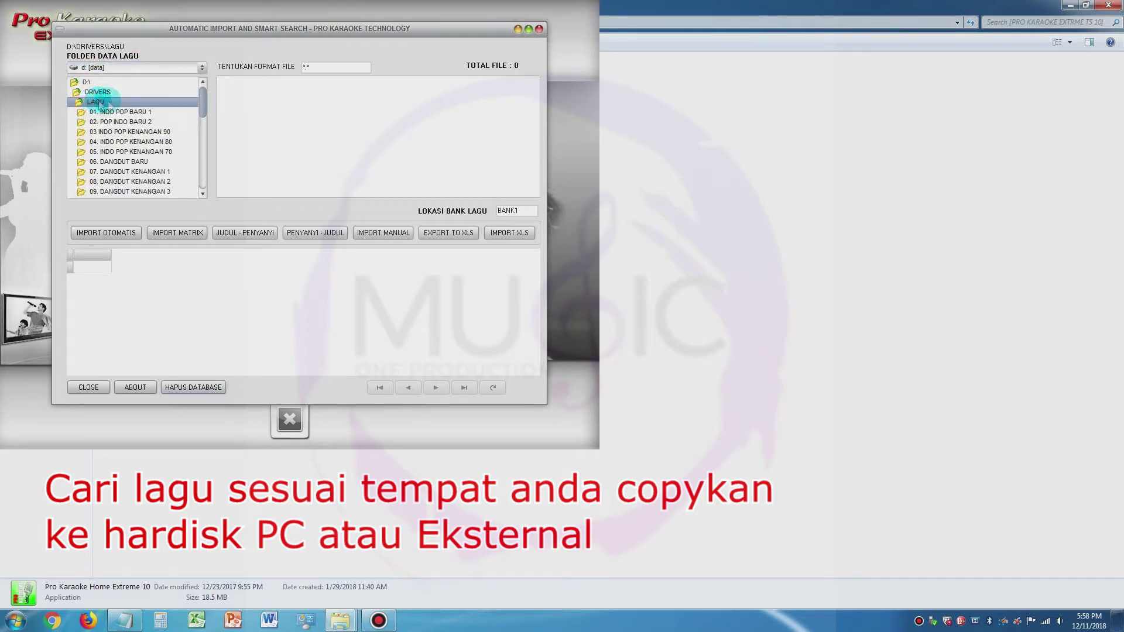
{"action": "left_click", "coordinate": [111, 113]}
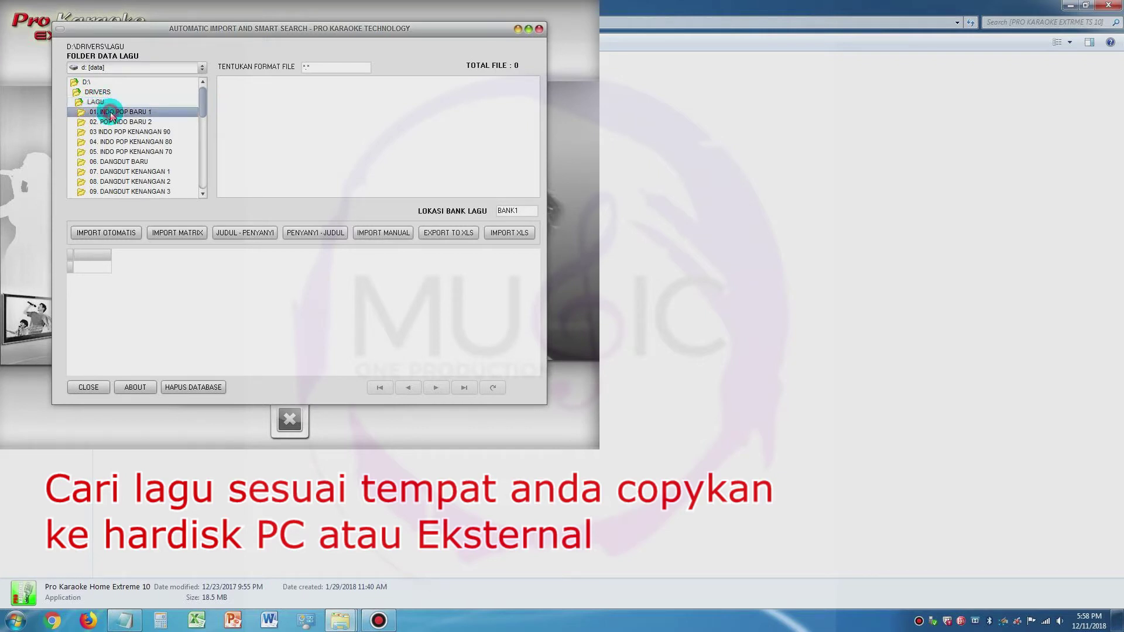
{"action": "left_click", "coordinate": [136, 152]}
{"action": "left_click", "coordinate": [133, 164]}
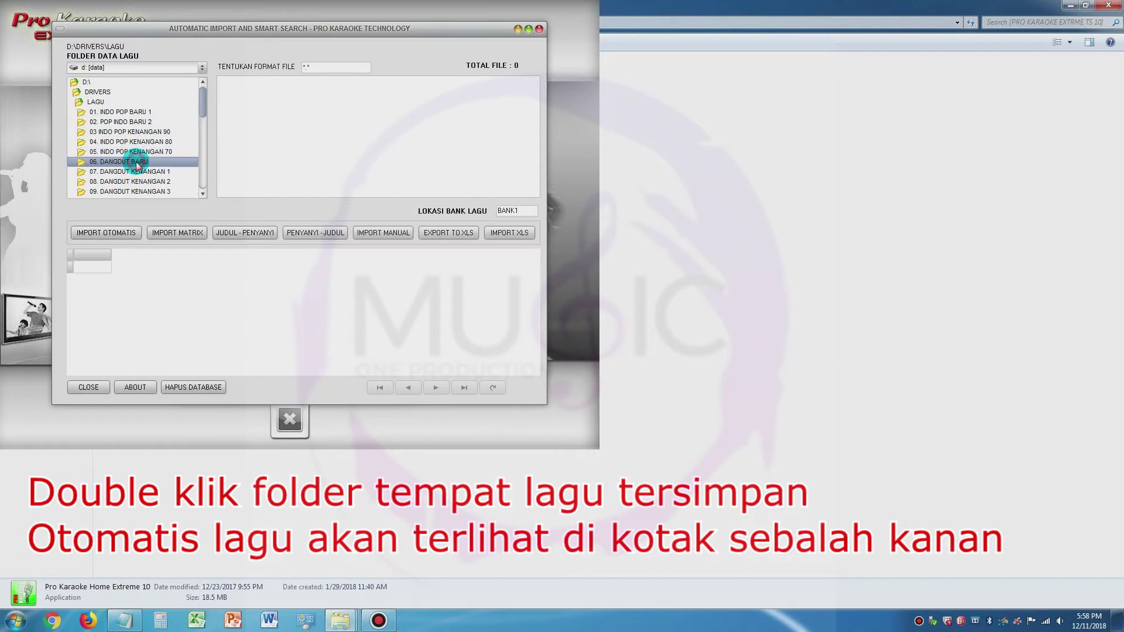
{"action": "double_click", "coordinate": [130, 166]}
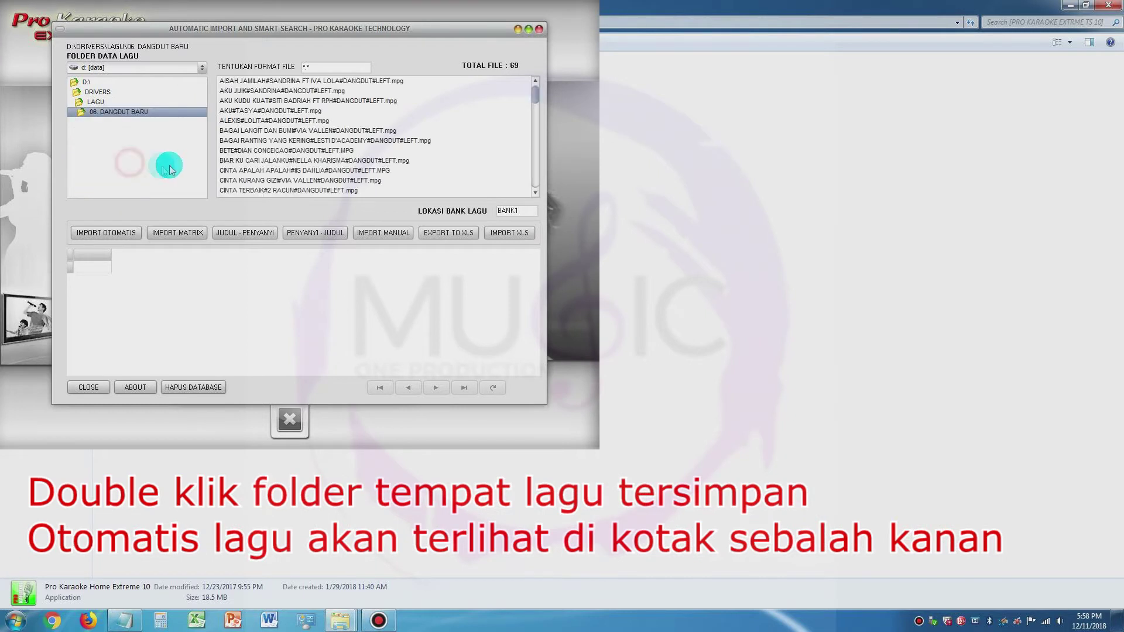
{"action": "left_click", "coordinate": [141, 234]}
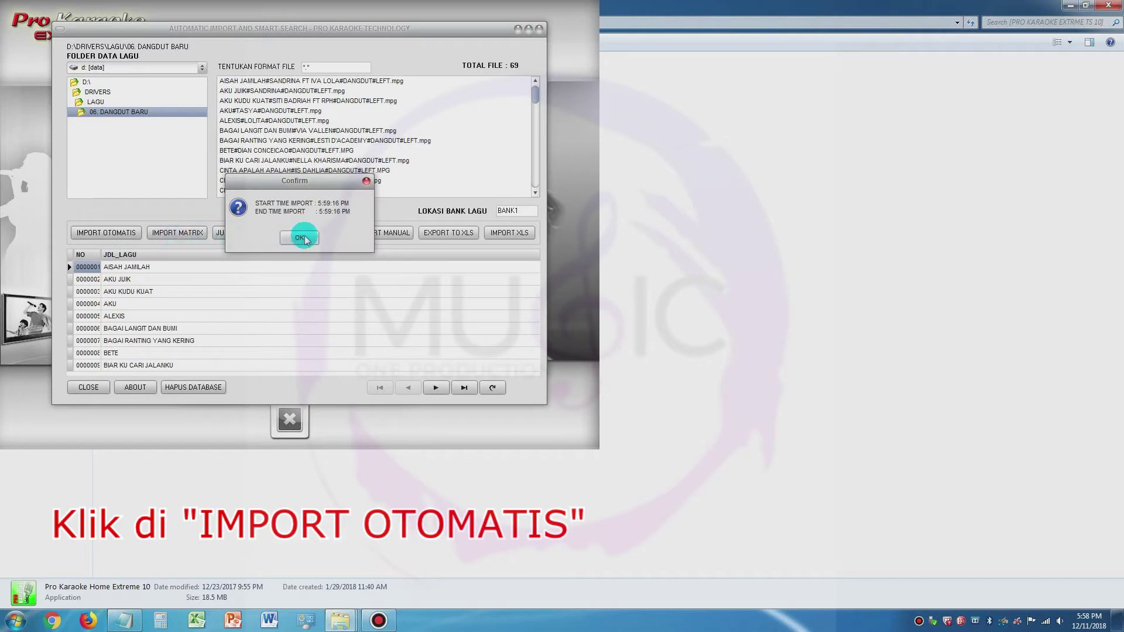
{"action": "left_click", "coordinate": [301, 238]}
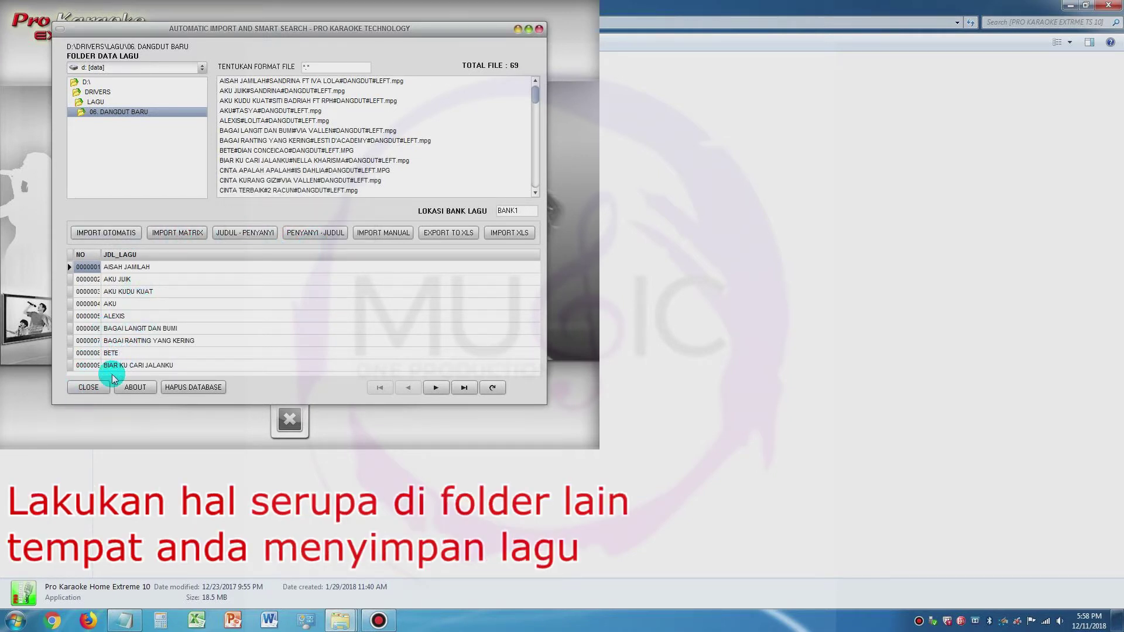
Step: Automatically import the songs from LAGU's 01. INDO POP BARU 1 folder, then leave Smart Import for the Karaoke Player
{"action": "double_click", "coordinate": [95, 102]}
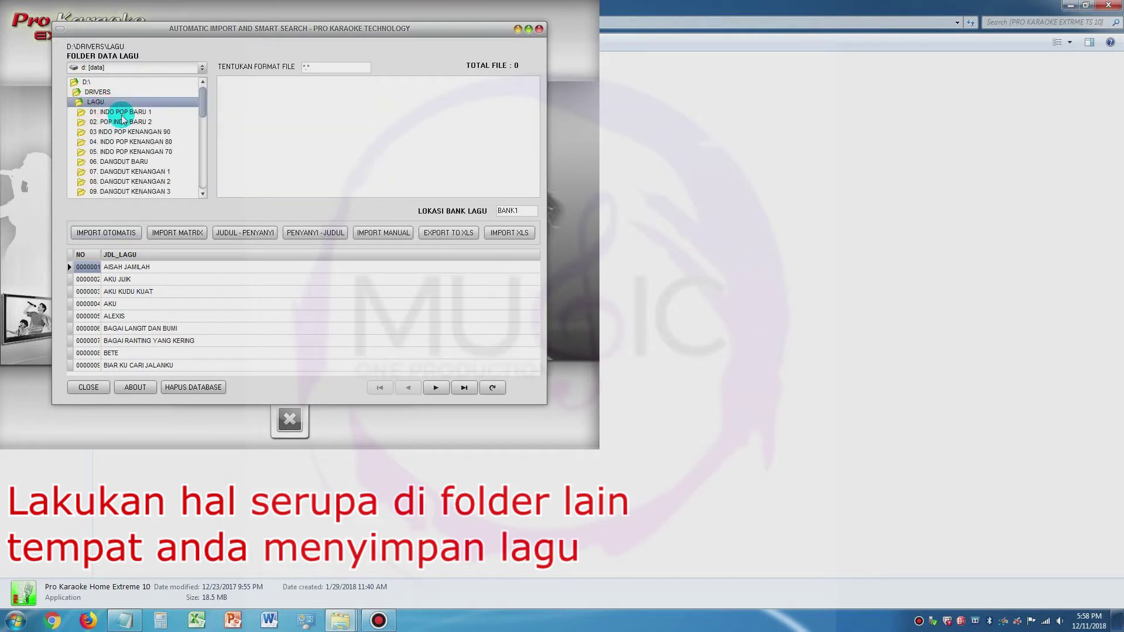
{"action": "double_click", "coordinate": [122, 113]}
{"action": "left_click", "coordinate": [142, 234]}
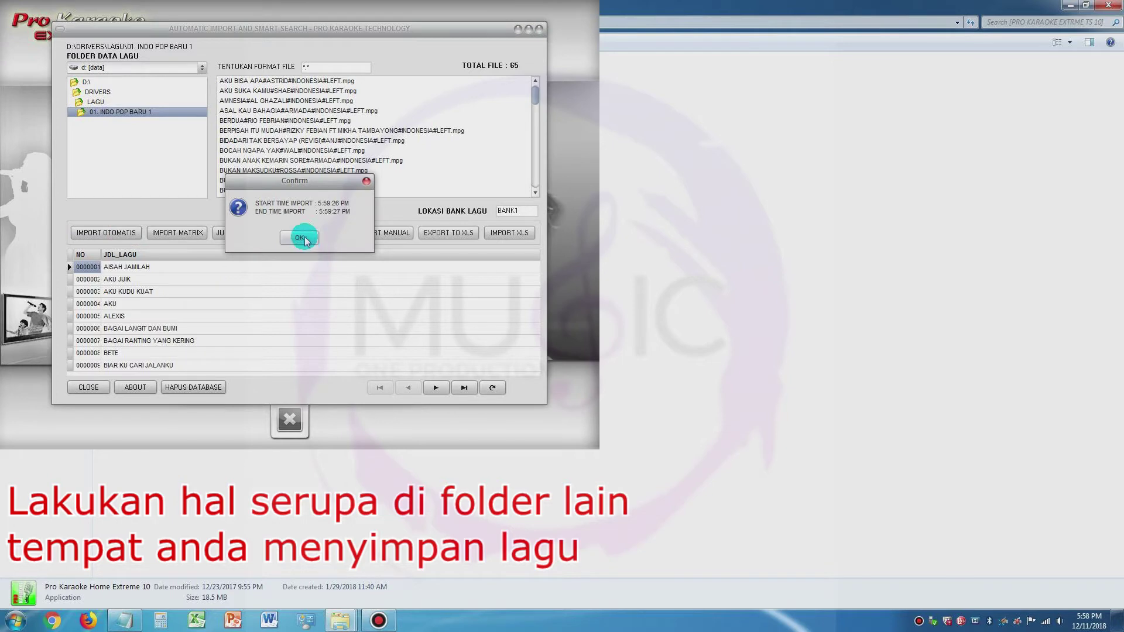
{"action": "left_click", "coordinate": [300, 237]}
{"action": "left_click", "coordinate": [88, 387]}
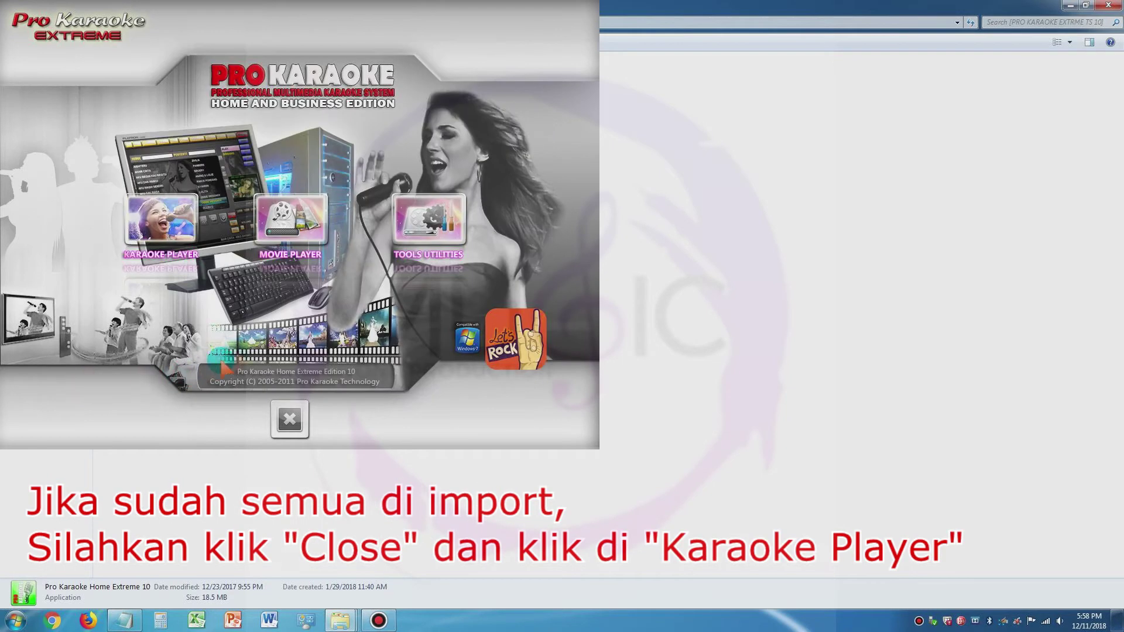
{"action": "left_click", "coordinate": [175, 228]}
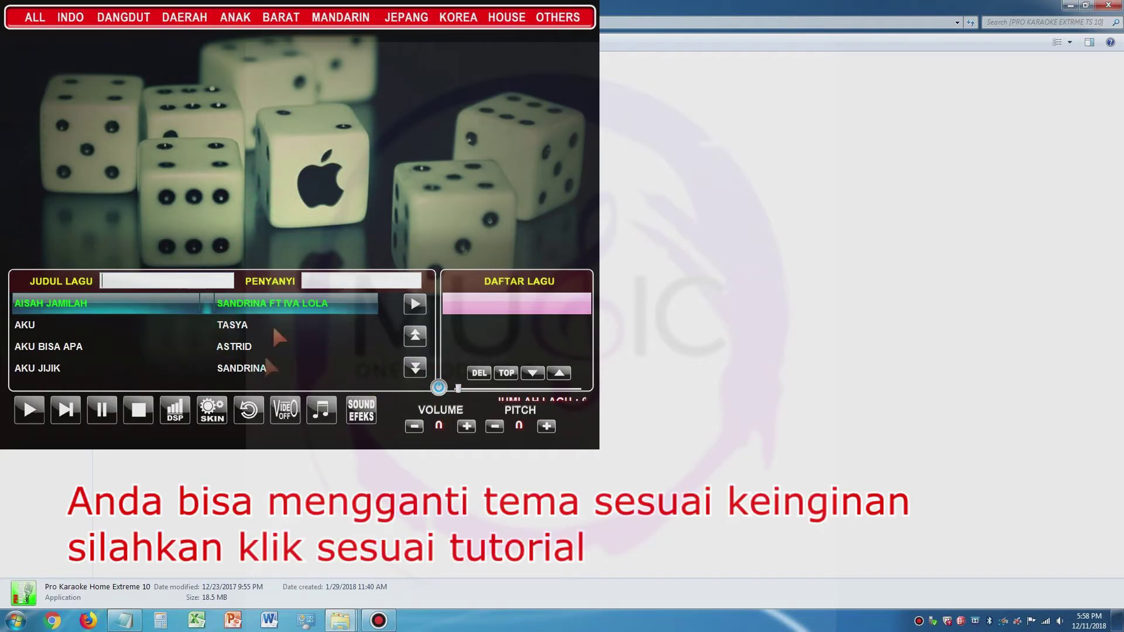
Step: Open the player's skin chooser and preview several skins, including VS ASUS TS, Pro ExtremeSTD, IronMan Single and VS BEST TS
{"action": "left_click", "coordinate": [208, 414]}
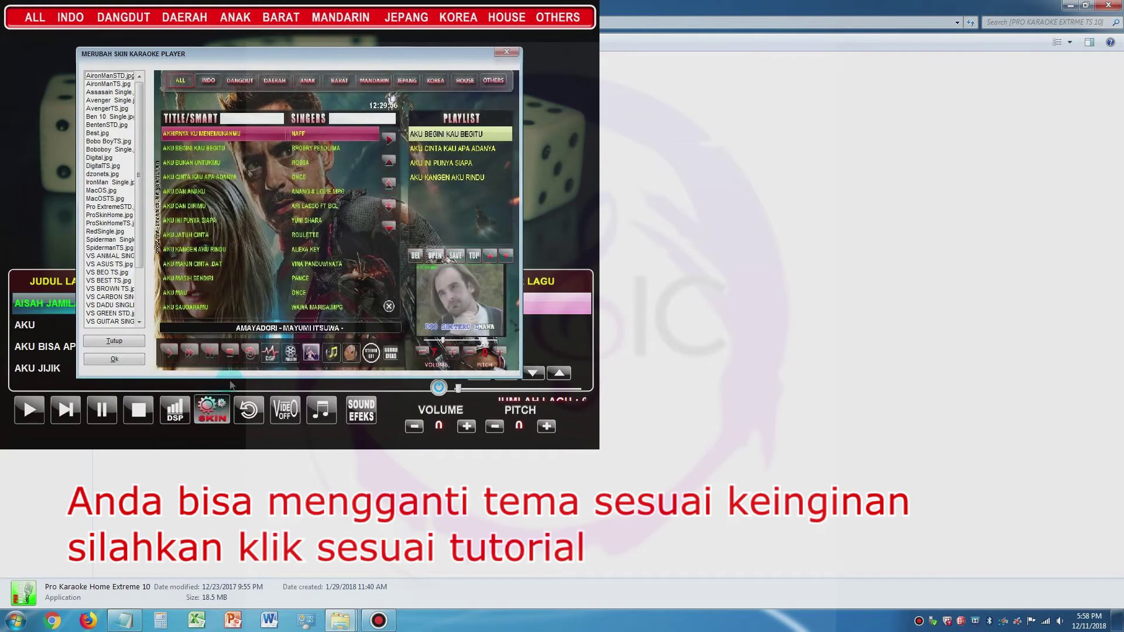
{"action": "left_click_drag", "start_coordinate": [140, 143], "coordinate": [139, 191]}
{"action": "left_click", "coordinate": [111, 224]}
{"action": "left_click", "coordinate": [109, 198]}
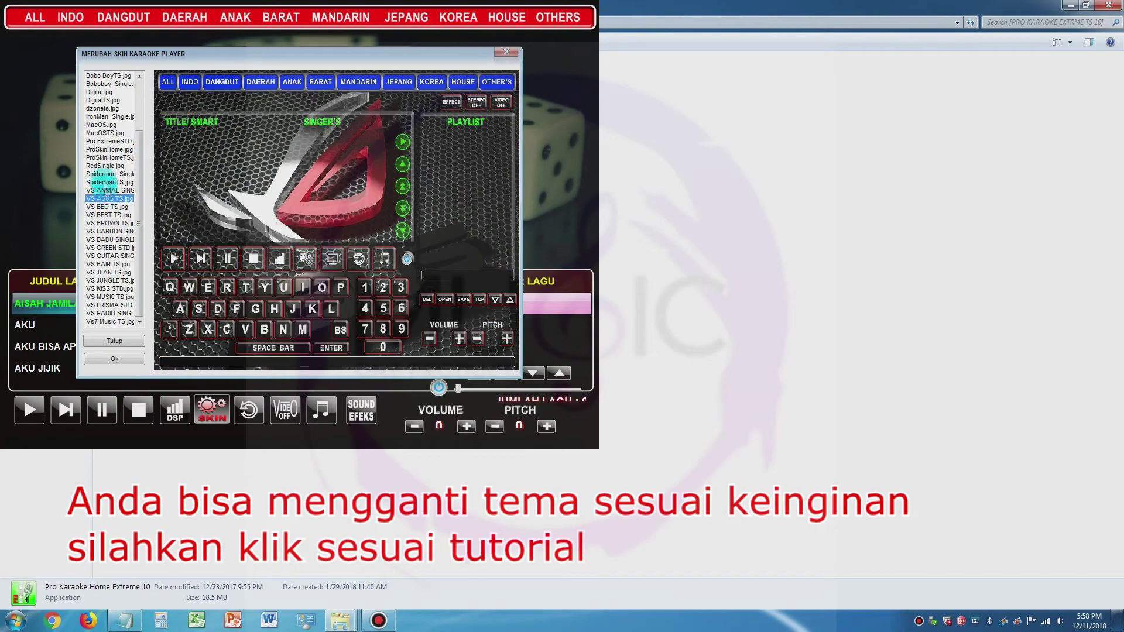
{"action": "left_click", "coordinate": [107, 174]}
{"action": "left_click", "coordinate": [108, 166]}
{"action": "left_click", "coordinate": [109, 158]}
{"action": "left_click", "coordinate": [110, 141]}
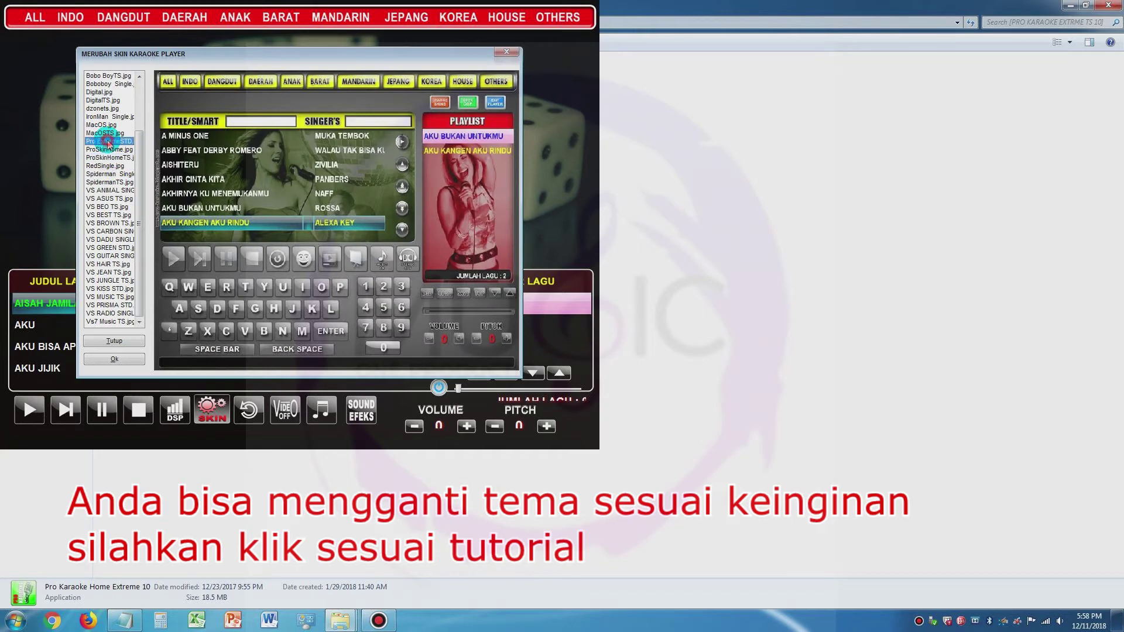
{"action": "left_click", "coordinate": [110, 126]}
{"action": "left_click", "coordinate": [109, 117]}
{"action": "left_click", "coordinate": [109, 214]}
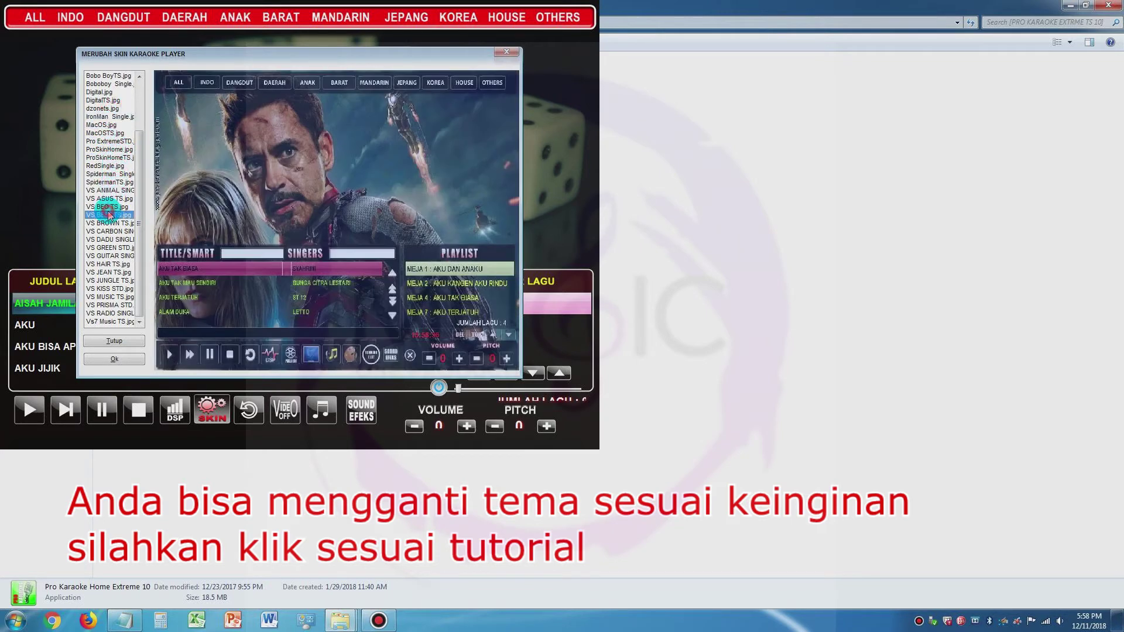
Step: Preview more player skins, including VS CARBON, VS GUITAR, VS JEAN TS and VS PRISMA STD
{"action": "left_click", "coordinate": [109, 231]}
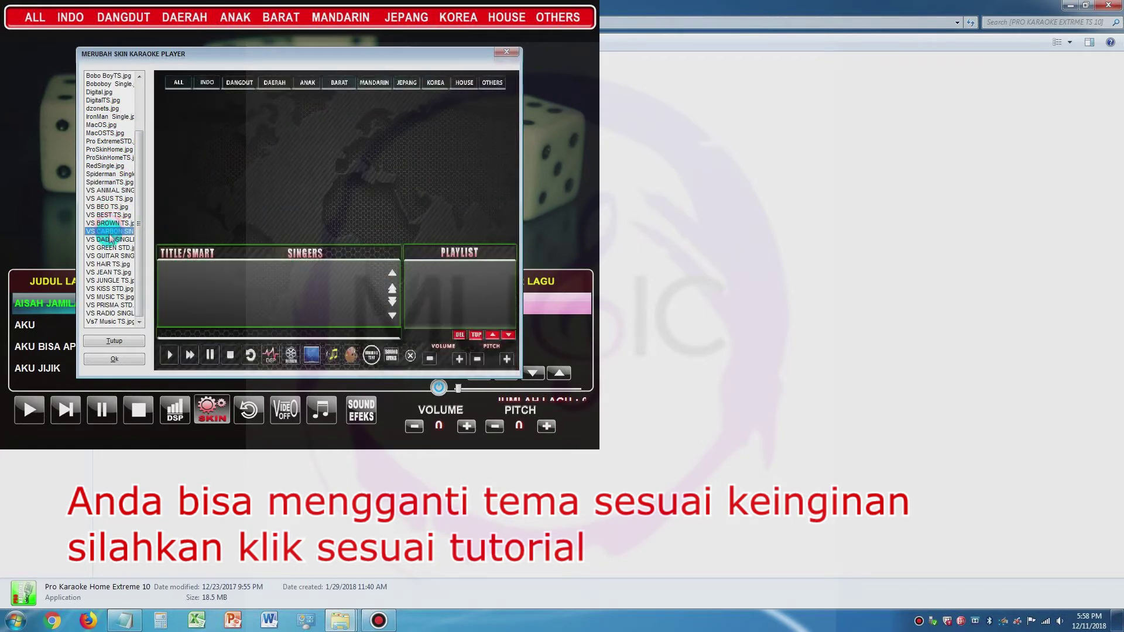
{"action": "left_click", "coordinate": [110, 240]}
{"action": "left_click", "coordinate": [110, 248]}
{"action": "left_click", "coordinate": [110, 257]}
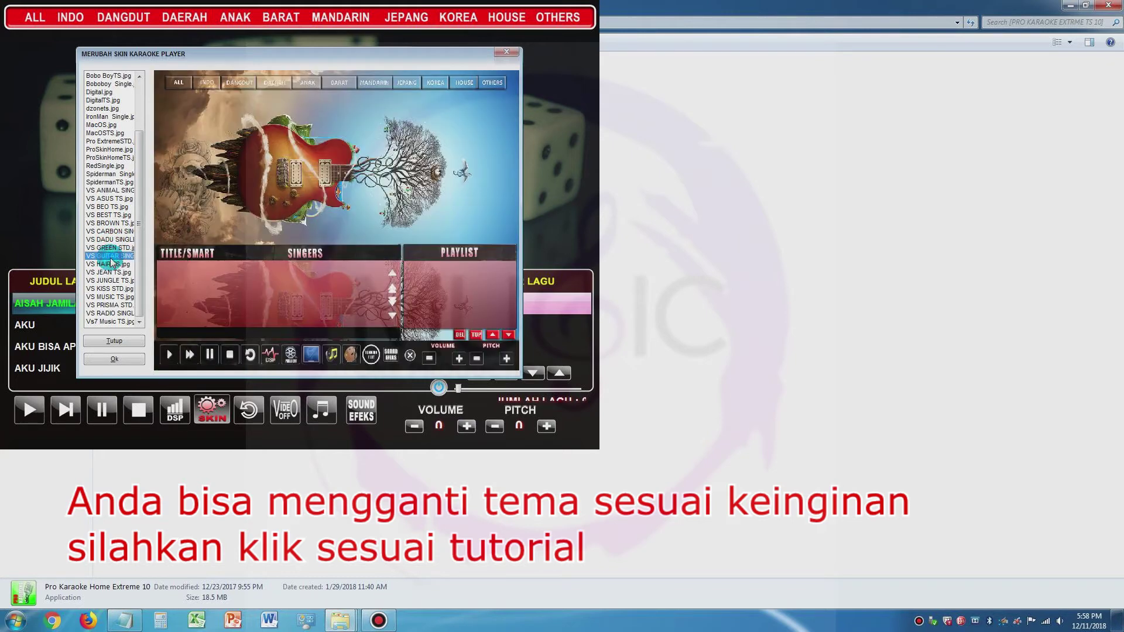
{"action": "left_click", "coordinate": [111, 272]}
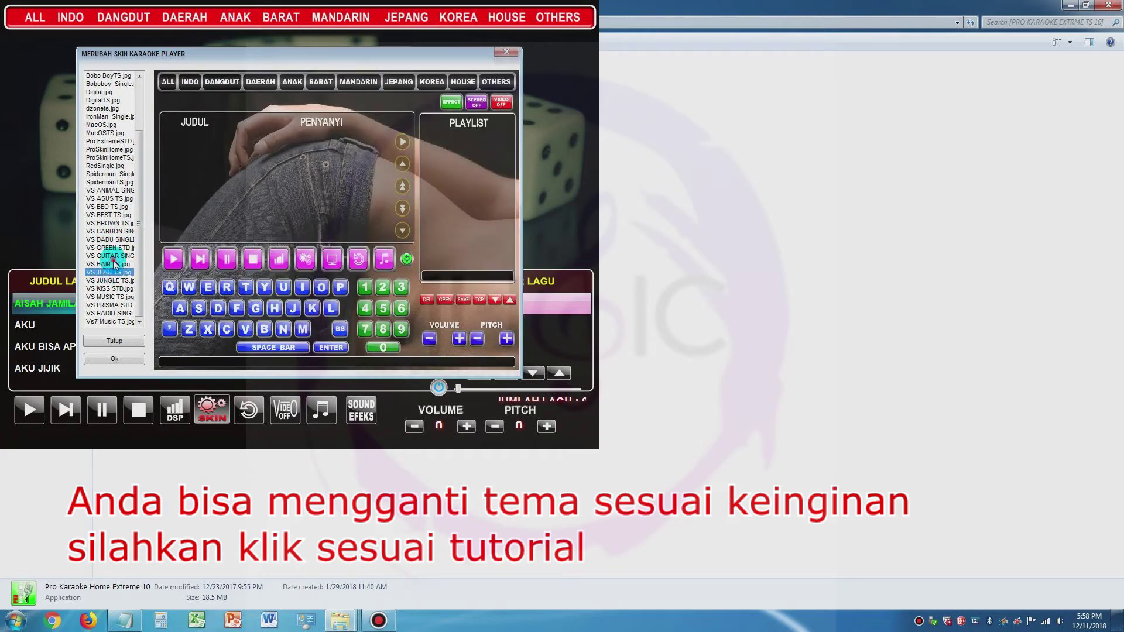
{"action": "left_click", "coordinate": [116, 265]}
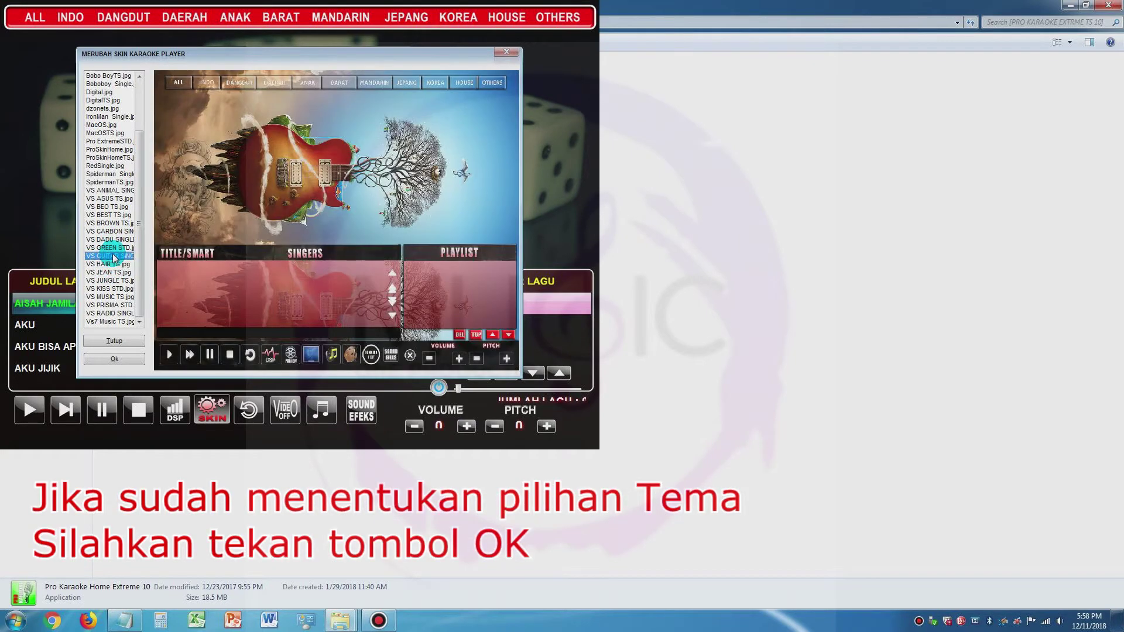
{"action": "left_click", "coordinate": [112, 273]}
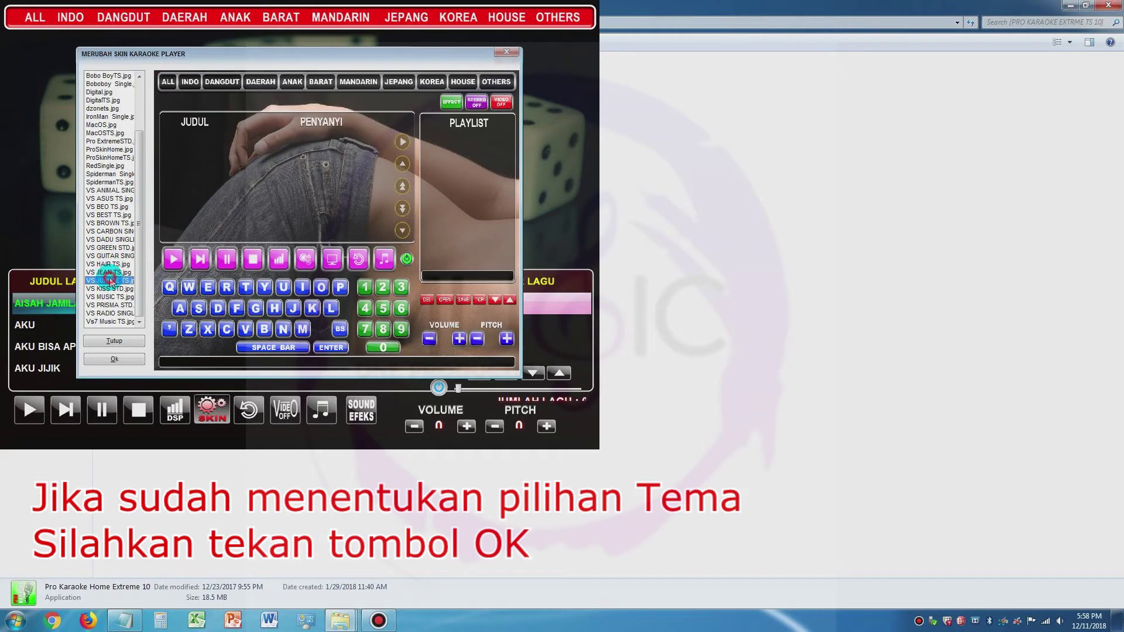
{"action": "left_click", "coordinate": [109, 297]}
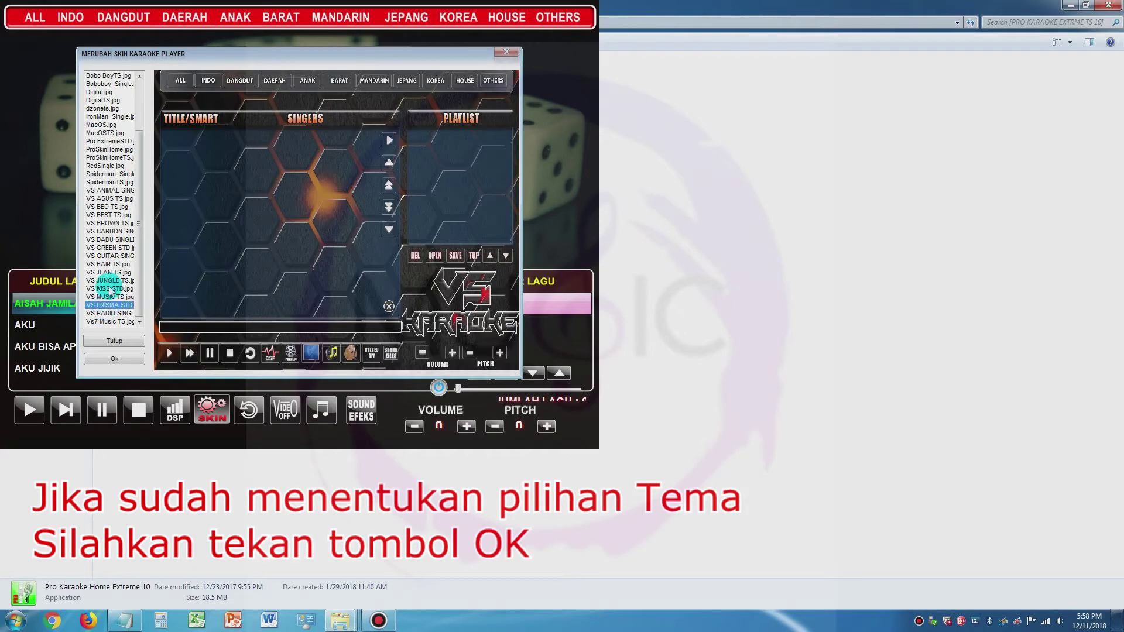
{"action": "left_click_drag", "start_coordinate": [138, 213], "coordinate": [141, 205]}
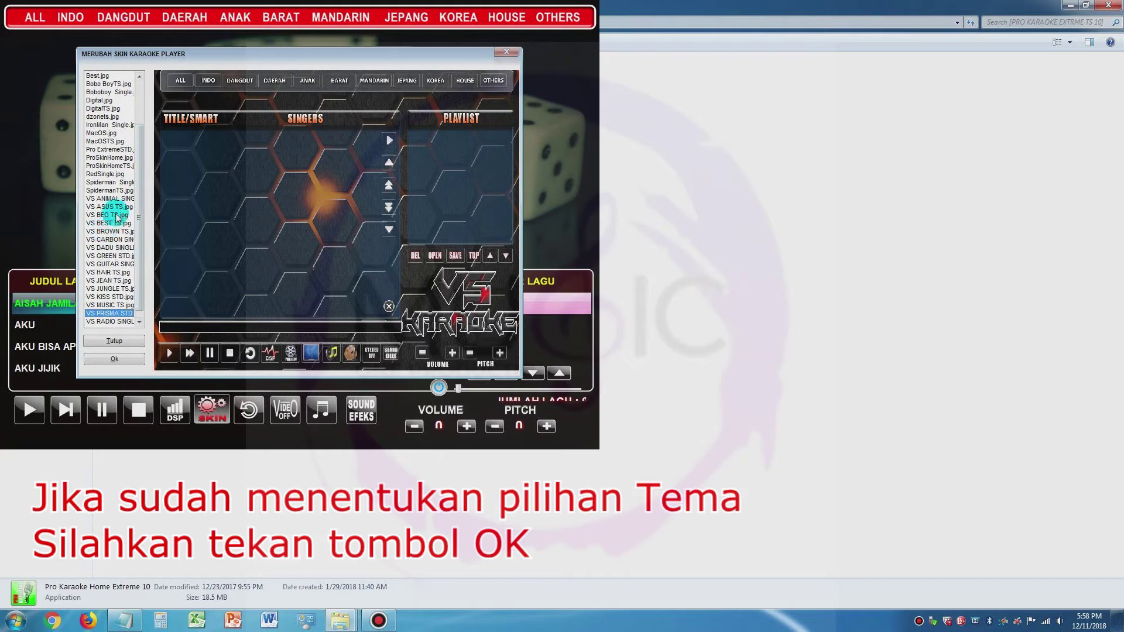
Step: Choose the VS DADU skin, switch to VS BEO TS, apply it and close the skin chooser
{"action": "left_click", "coordinate": [107, 247]}
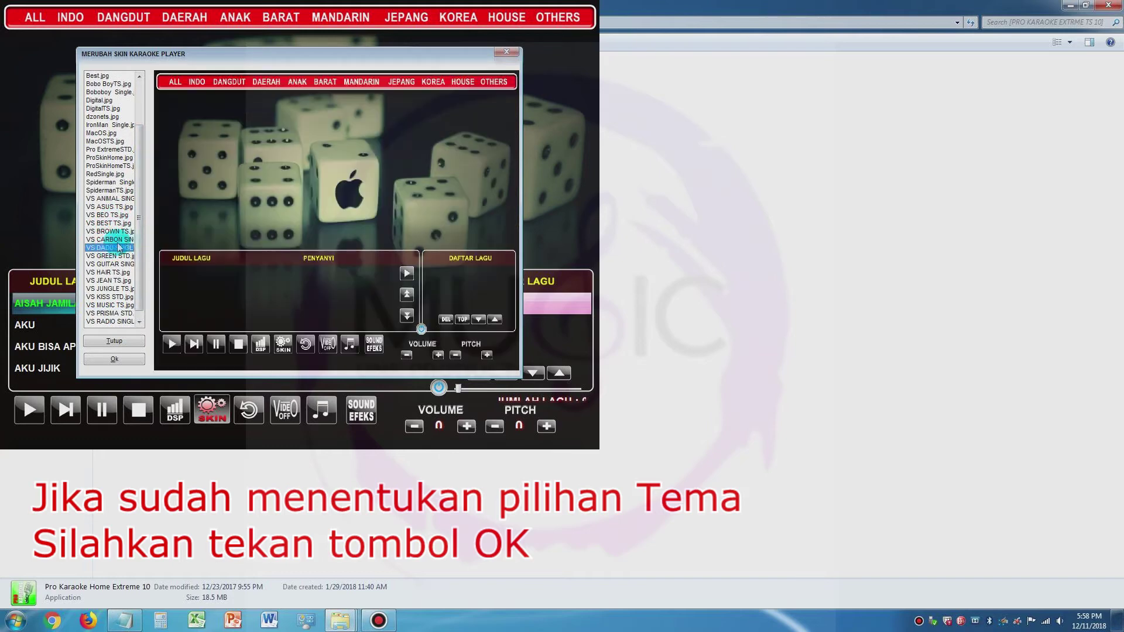
{"action": "left_click", "coordinate": [115, 360]}
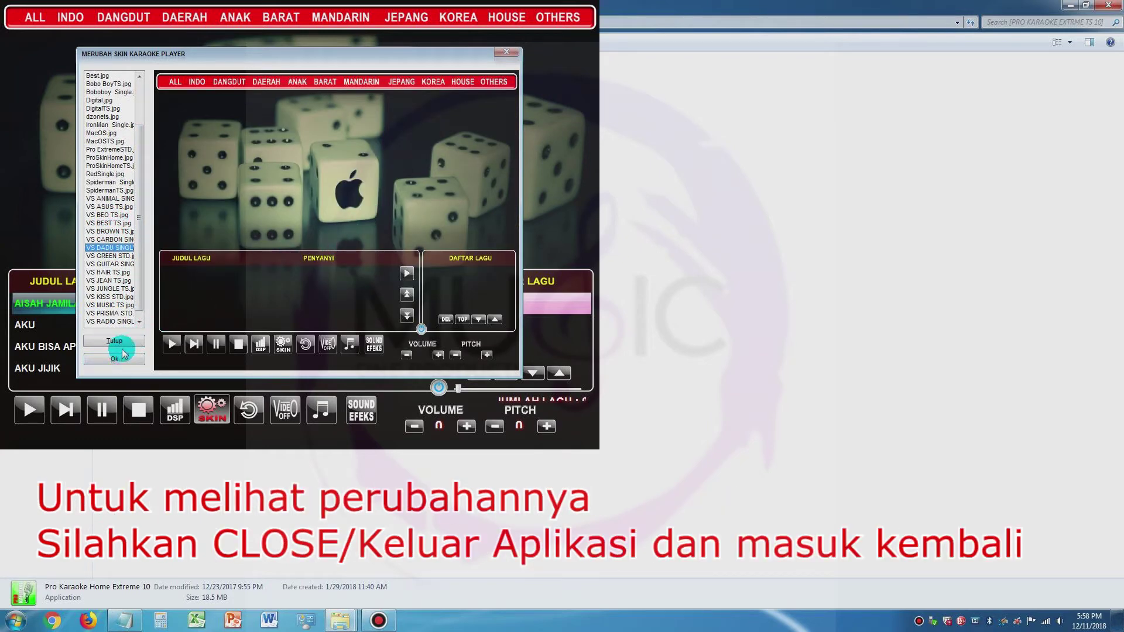
{"action": "left_click", "coordinate": [107, 215]}
{"action": "left_click", "coordinate": [120, 358]}
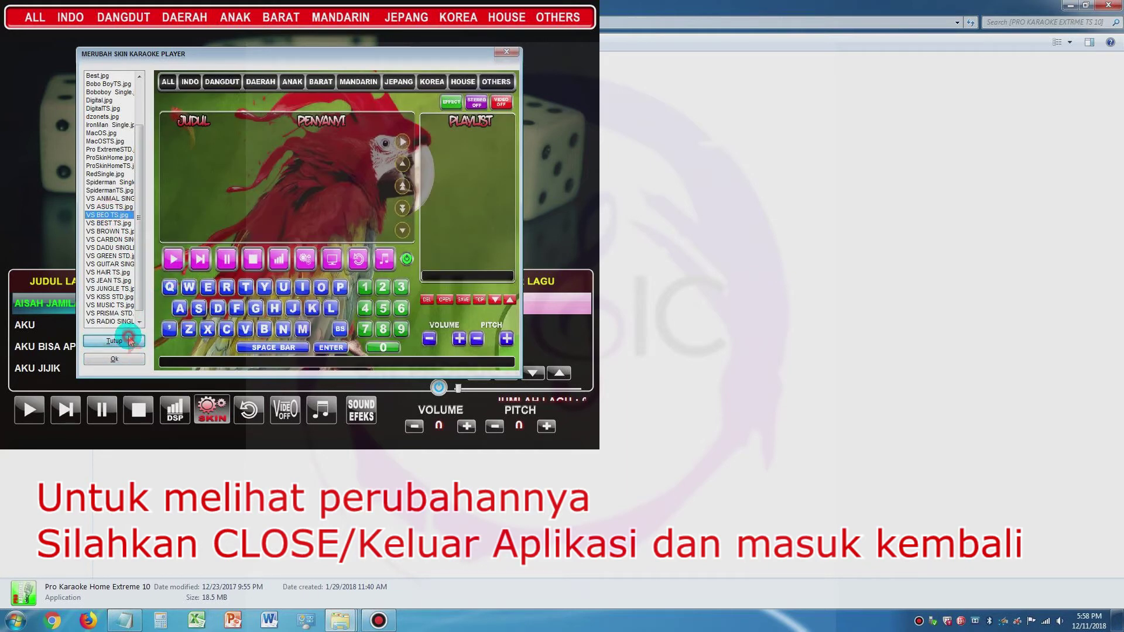
{"action": "left_click", "coordinate": [114, 341]}
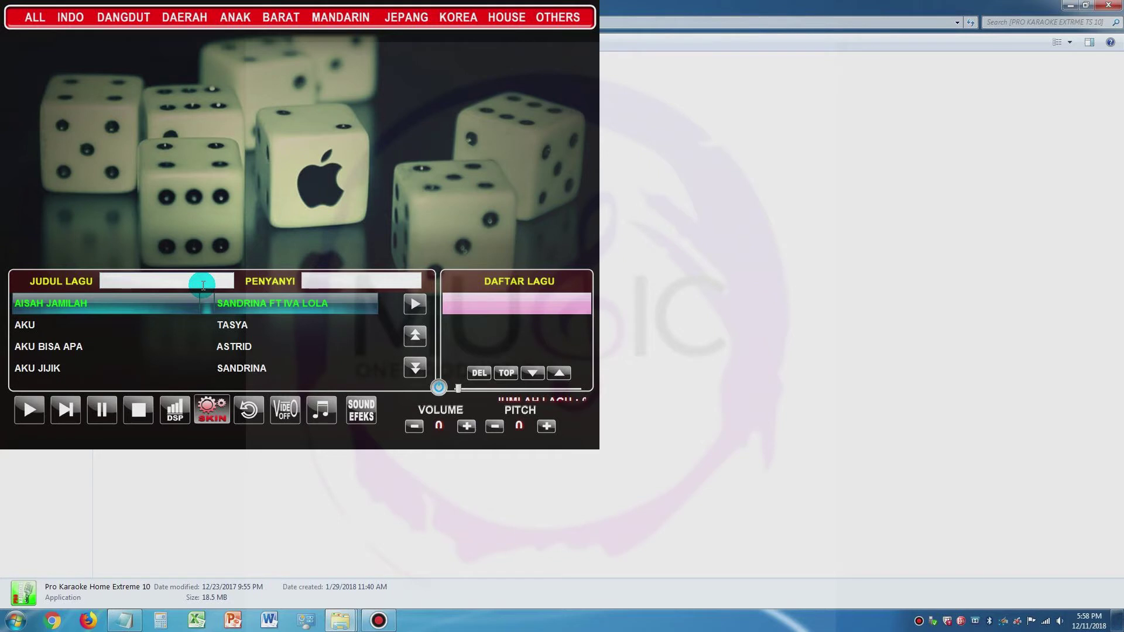
{"action": "type", "text": "CANT"}
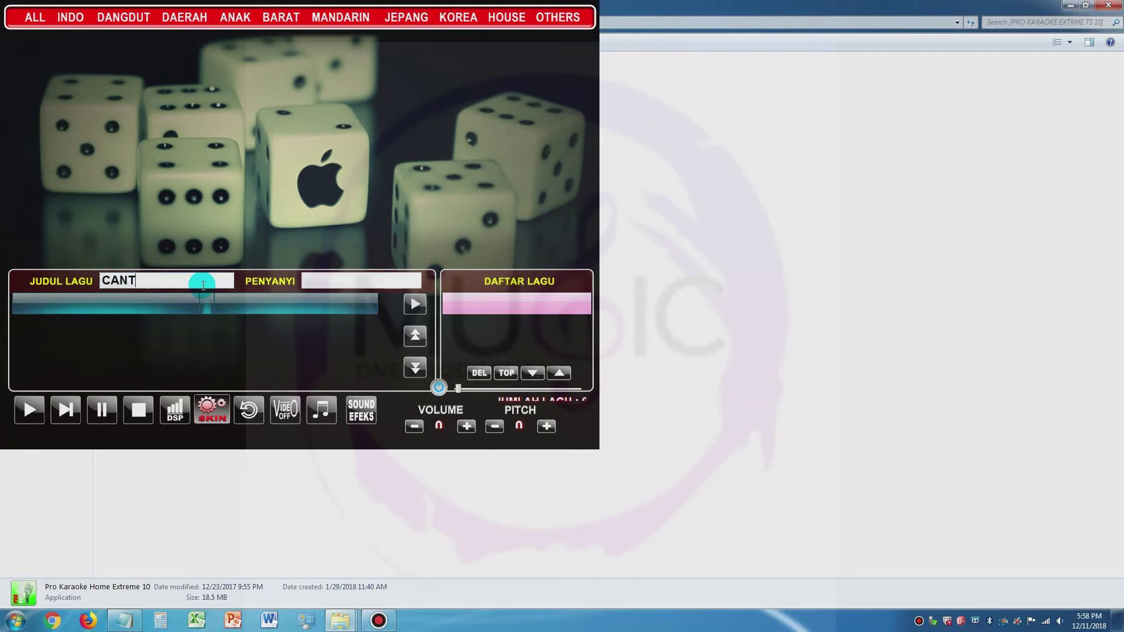
{"action": "key", "text": "BackSpace"}
{"action": "key", "text": "BackSpace"}
{"action": "key", "text": "BackSpace"}
{"action": "key", "text": "BackSpace"}
Step: Search song titles for SYA and TA, adding LAGI SYANTIK and BIDADARI TAK BERSAYAP (REVISI) to the playlist
{"action": "type", "text": "SYA"}
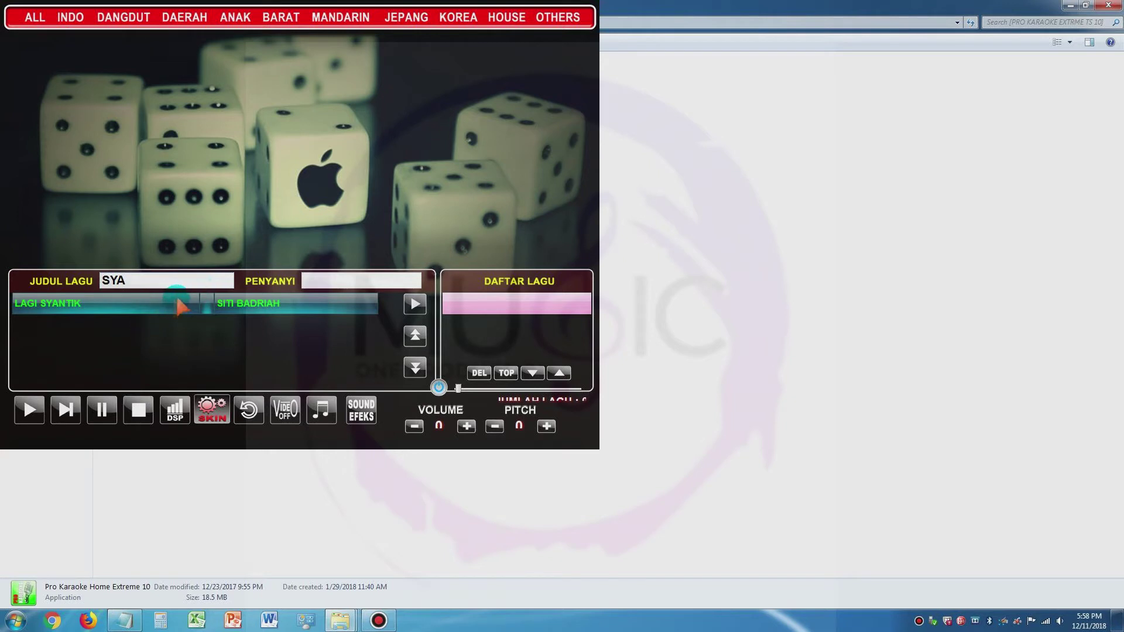
{"action": "double_click", "coordinate": [181, 305]}
{"action": "left_click", "coordinate": [168, 280]}
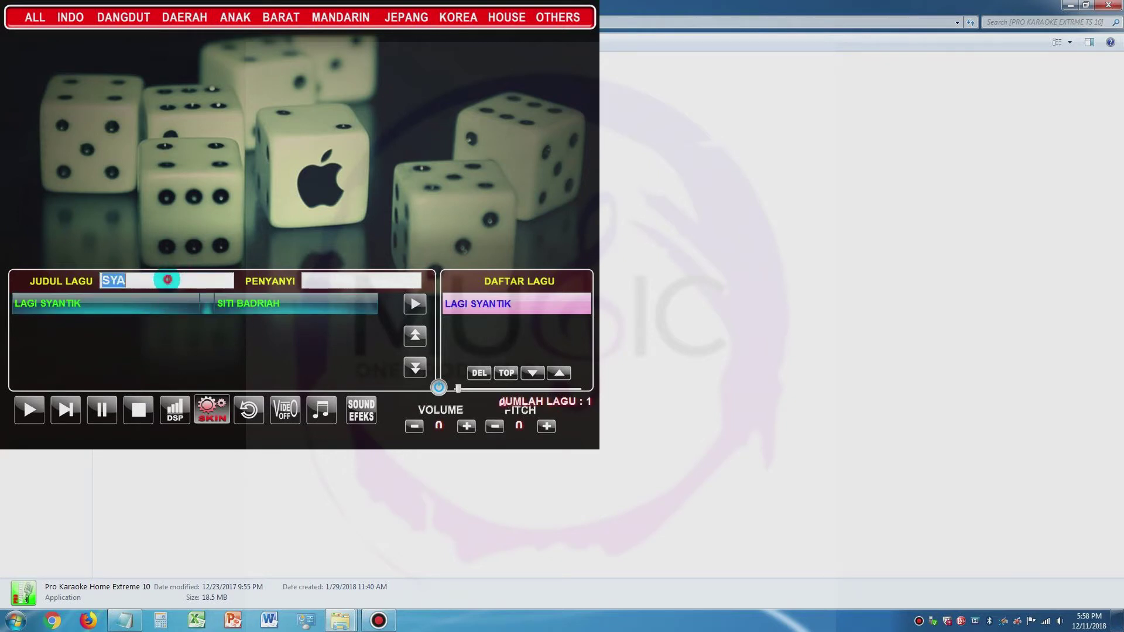
{"action": "type", "text": "TAM"}
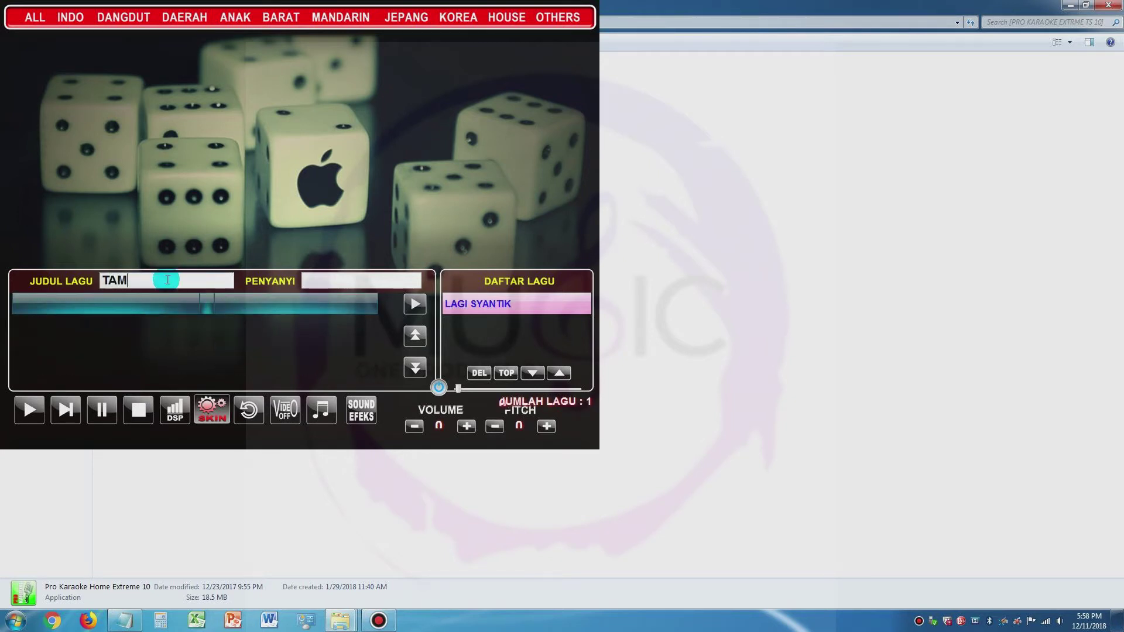
{"action": "key", "text": "BackSpace"}
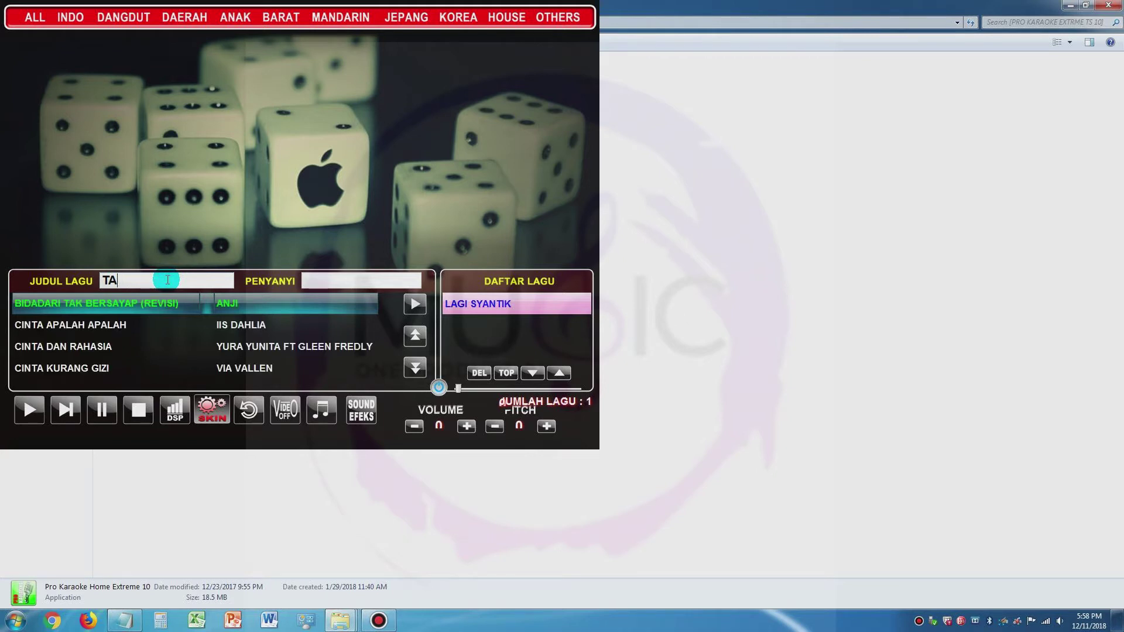
{"action": "double_click", "coordinate": [100, 306]}
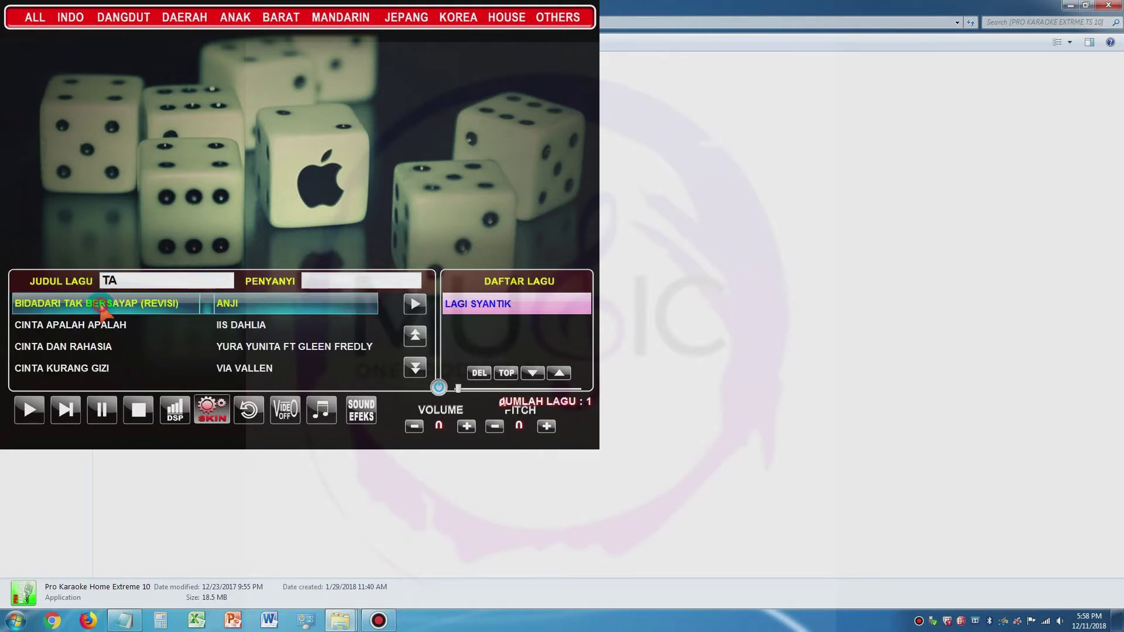
Step: Browse further through the TA search results and add MERAIH BINTANG (ASIAN GAMES 2018) to the playlist
{"action": "left_click", "coordinate": [415, 368]}
{"action": "left_click", "coordinate": [415, 368]}
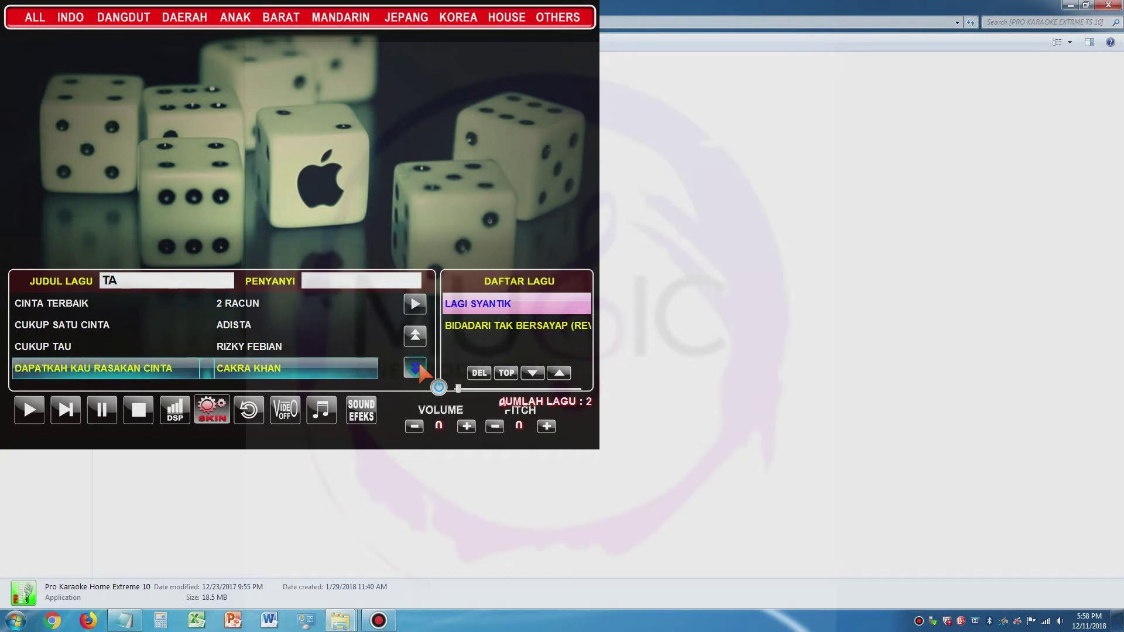
{"action": "left_click", "coordinate": [415, 336]}
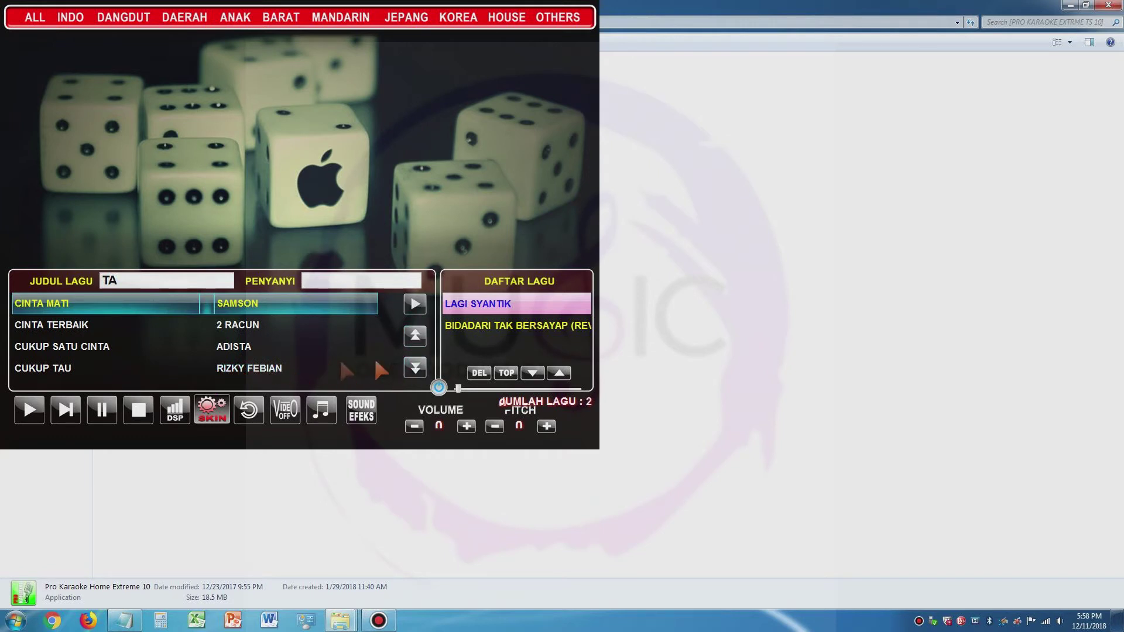
{"action": "left_click", "coordinate": [414, 367]}
{"action": "left_click", "coordinate": [415, 368]}
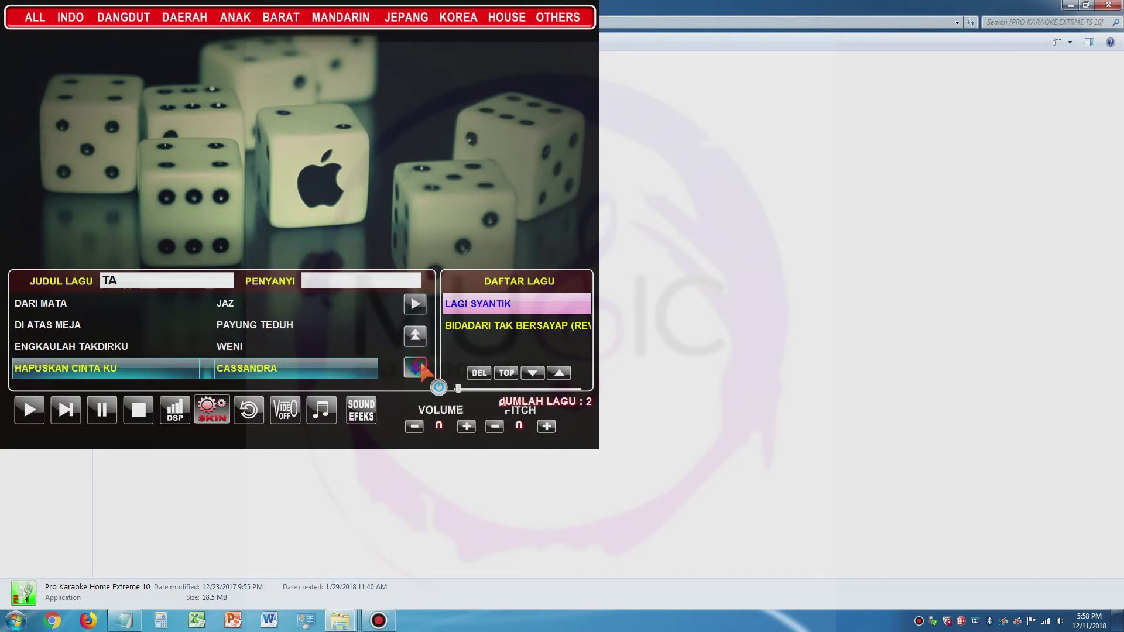
{"action": "left_click", "coordinate": [415, 367]}
{"action": "left_click", "coordinate": [414, 368]}
{"action": "left_click", "coordinate": [415, 369]}
{"action": "left_click", "coordinate": [414, 369]}
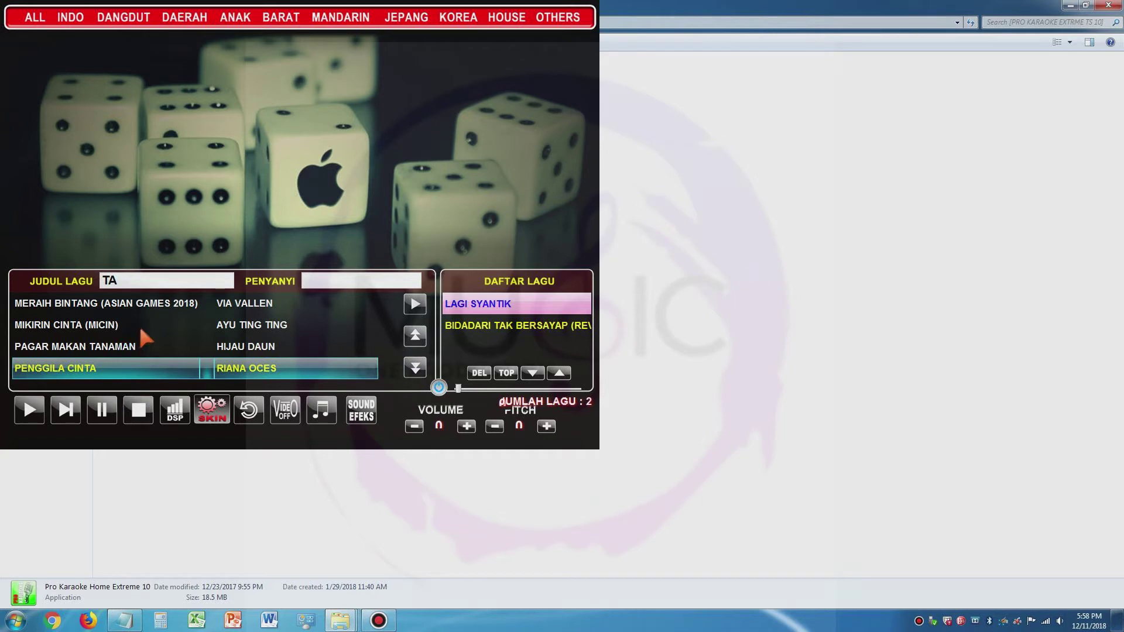
{"action": "left_click", "coordinate": [172, 305]}
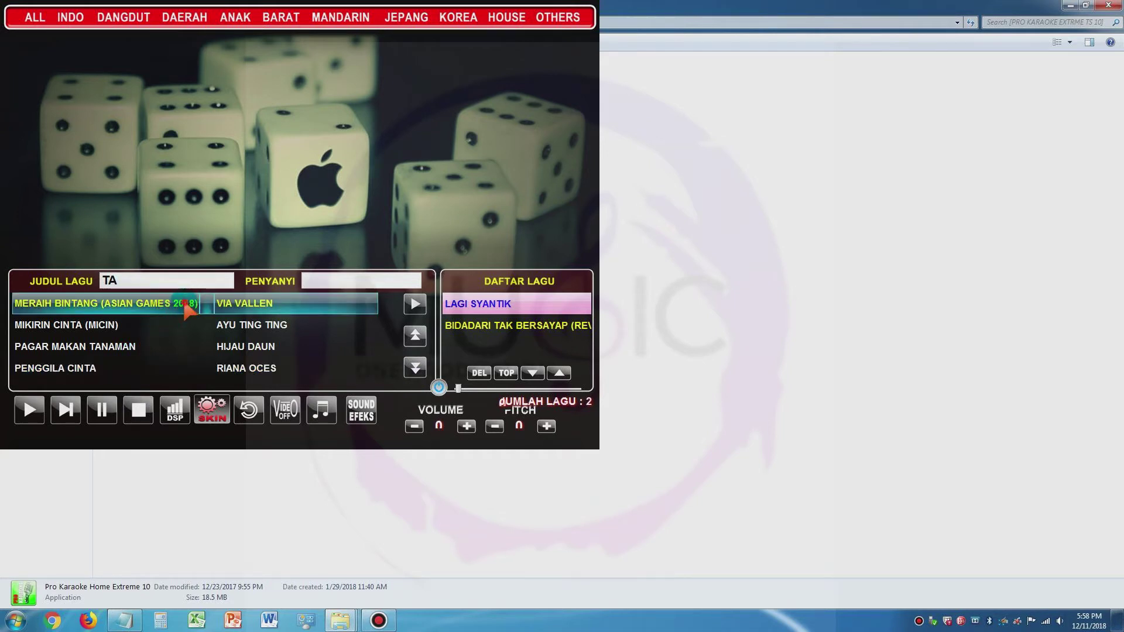
{"action": "double_click", "coordinate": [187, 309]}
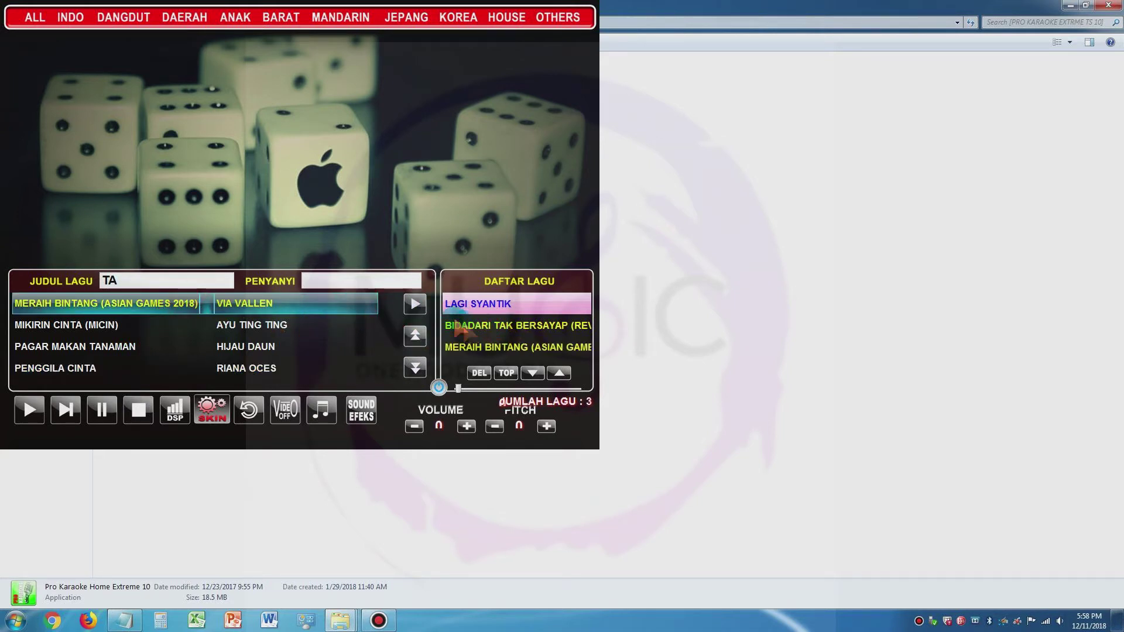
Step: Clear the title search and start playing LAGI SYANTIK from the playlist
{"action": "double_click", "coordinate": [158, 285]}
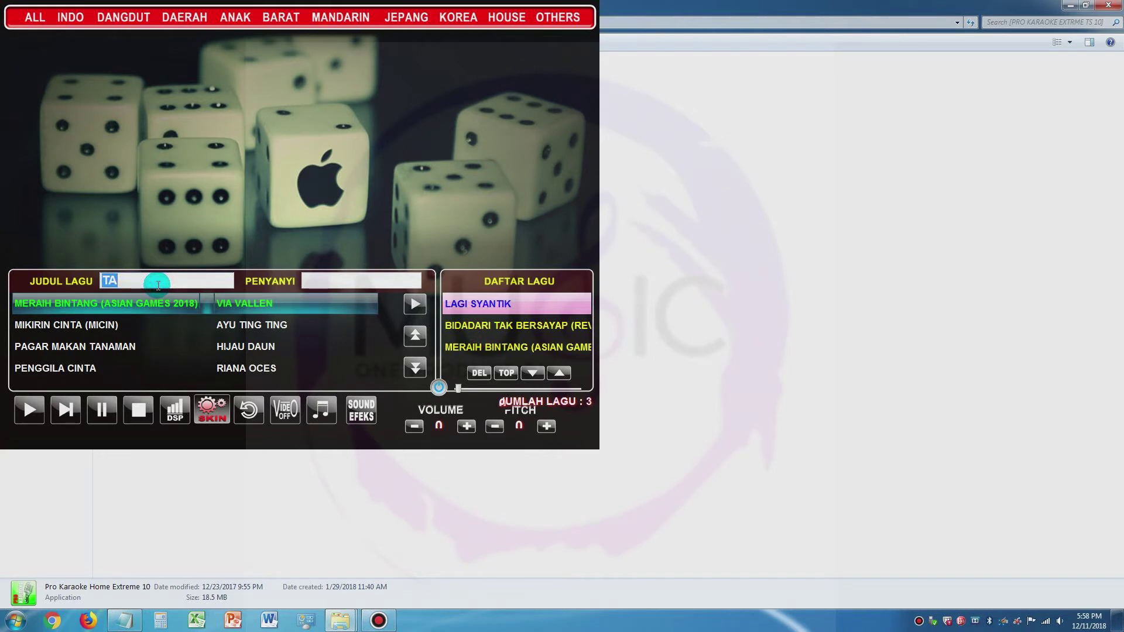
{"action": "key", "text": "BackSpace"}
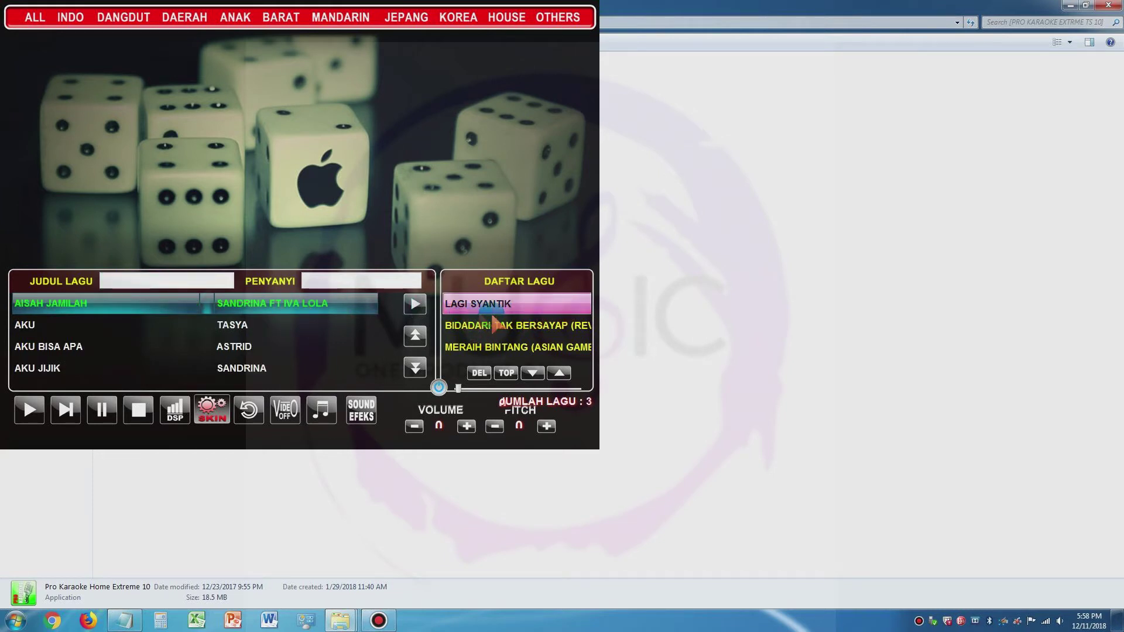
{"action": "left_click", "coordinate": [485, 328]}
{"action": "left_click", "coordinate": [494, 305]}
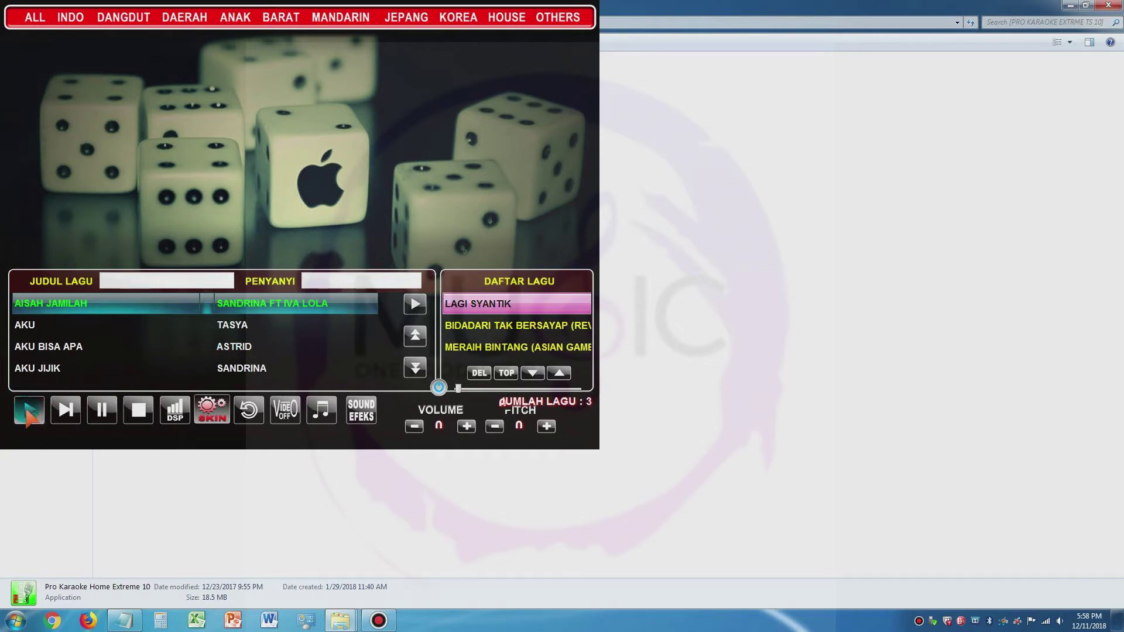
{"action": "left_click", "coordinate": [38, 410]}
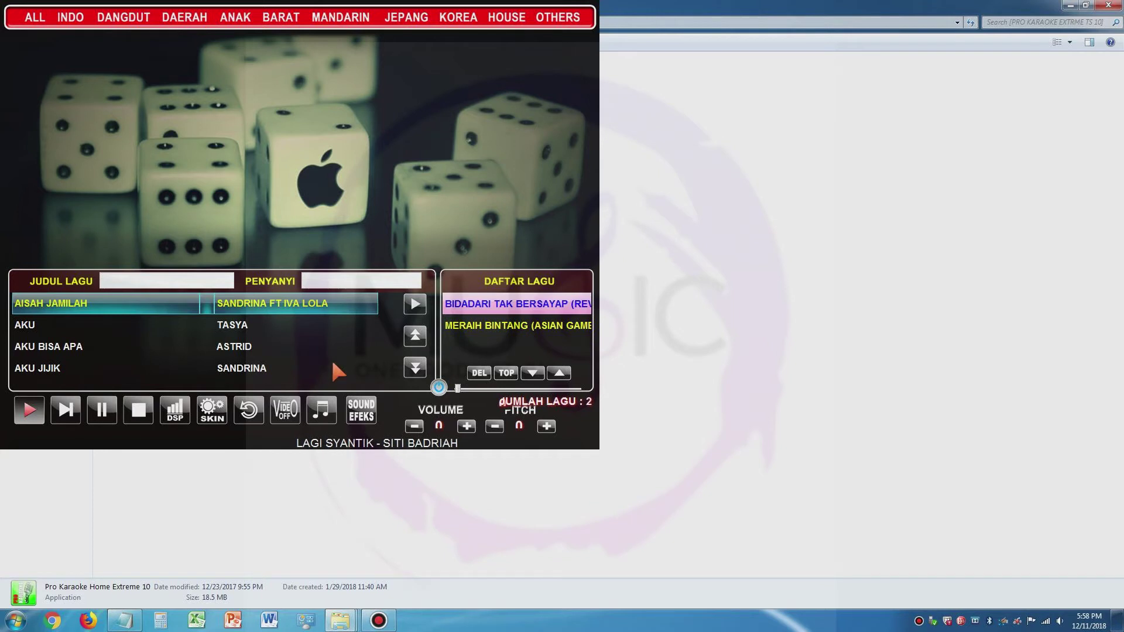
Step: Toggle the playing song's video display on and off a few times, leaving it on
{"action": "left_click", "coordinate": [286, 414]}
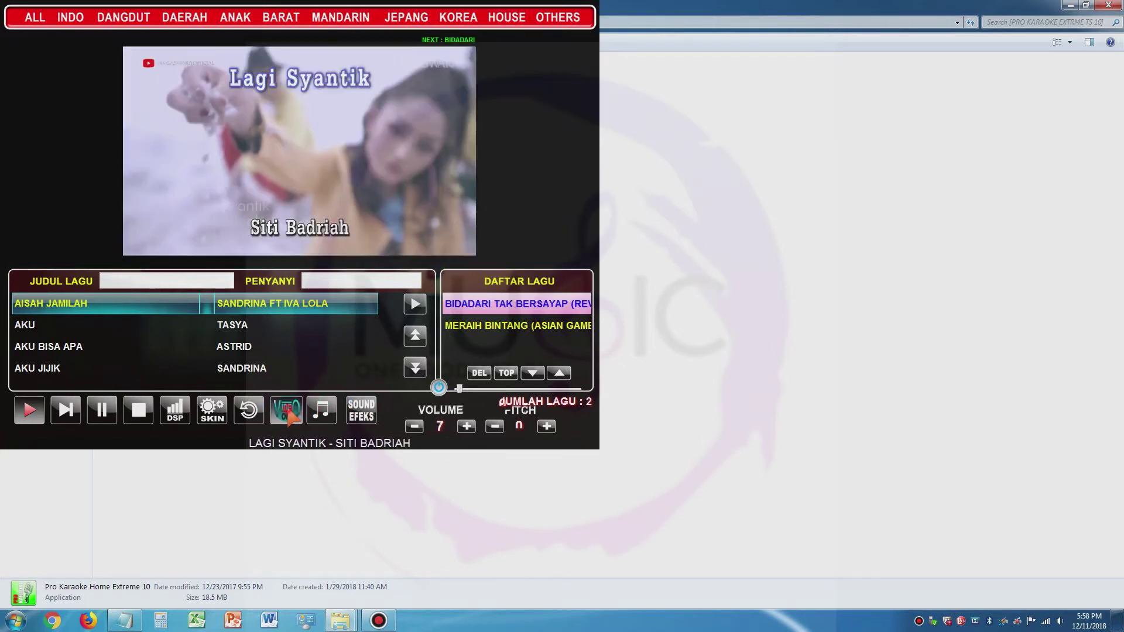
{"action": "left_click", "coordinate": [289, 415]}
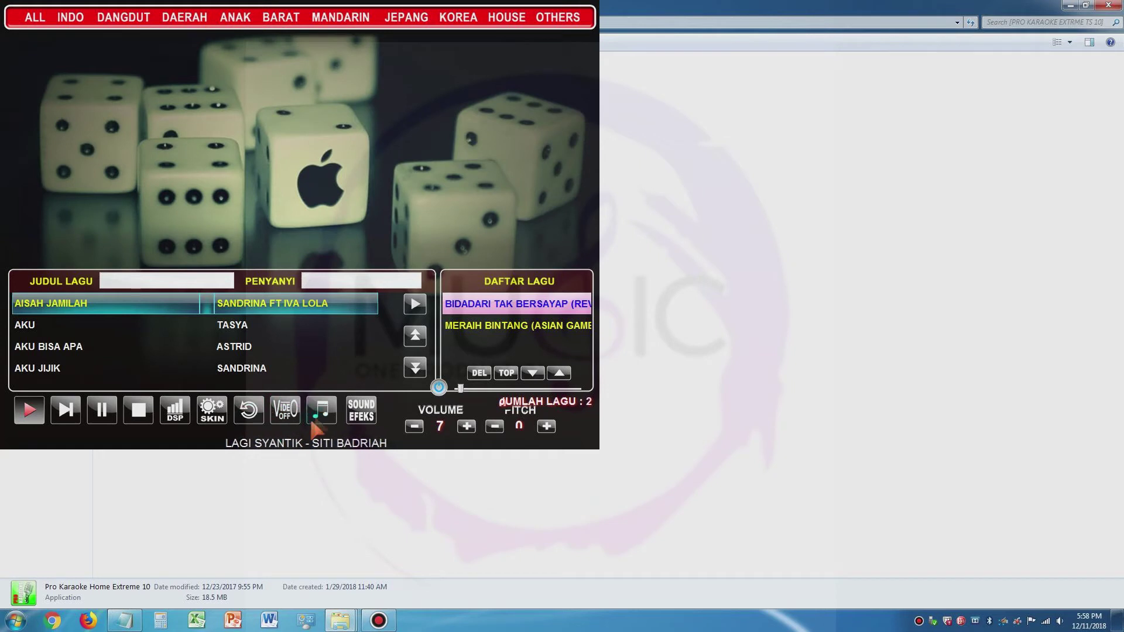
{"action": "left_click", "coordinate": [287, 415]}
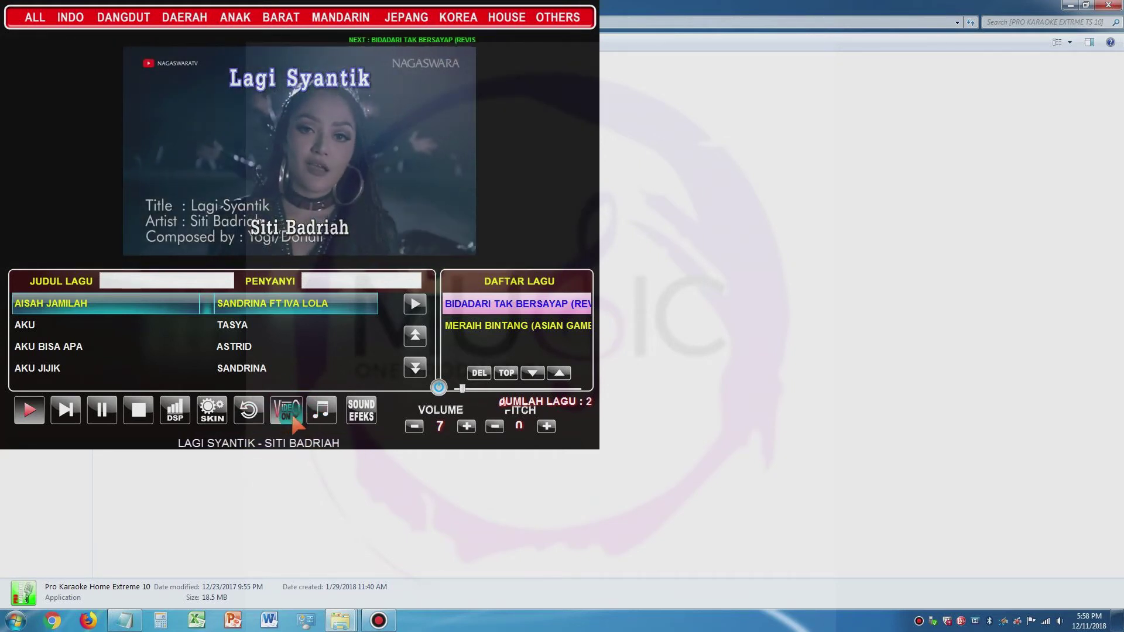
{"action": "left_click", "coordinate": [286, 414]}
{"action": "left_click", "coordinate": [287, 414]}
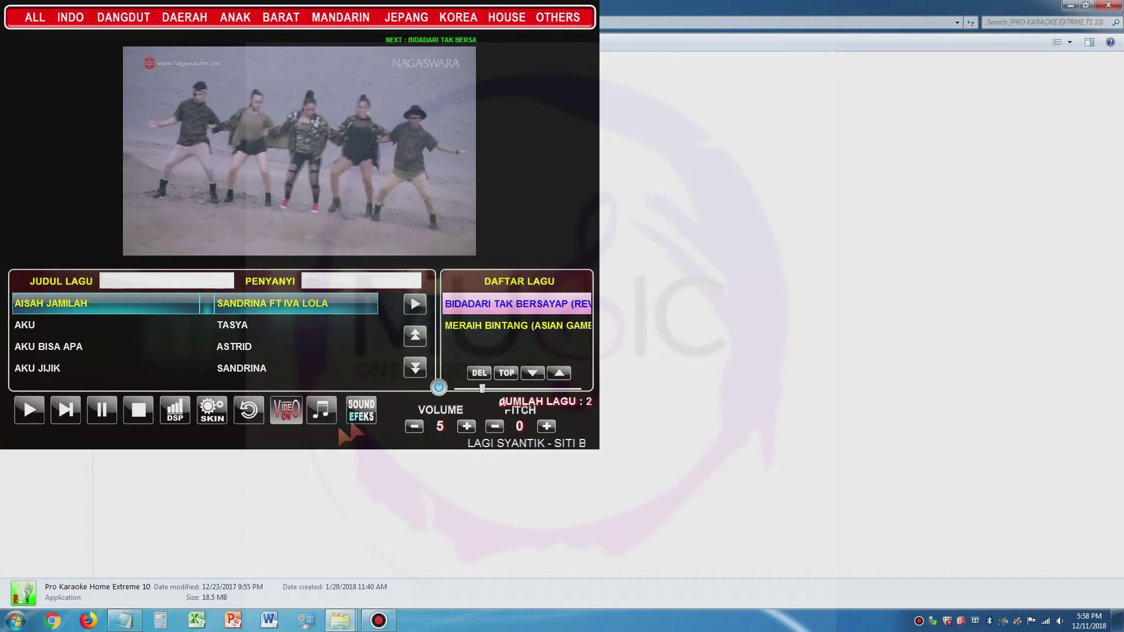
Step: Open the sound effects collection to view the available effects, and close it without choosing any
{"action": "left_click", "coordinate": [361, 410]}
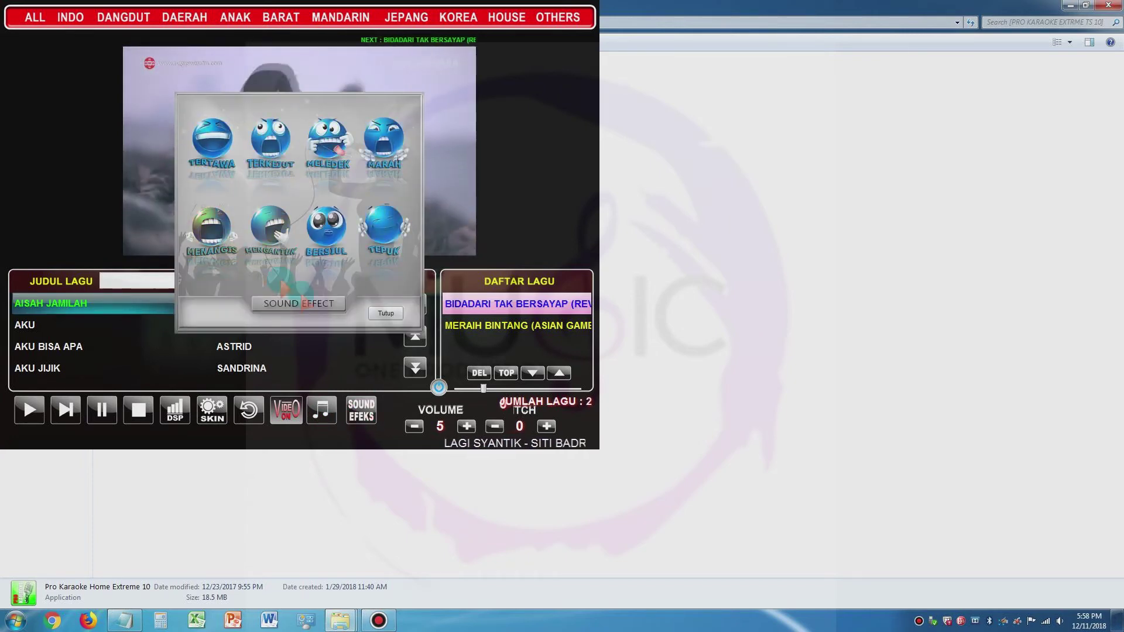
{"action": "left_click", "coordinate": [386, 313]}
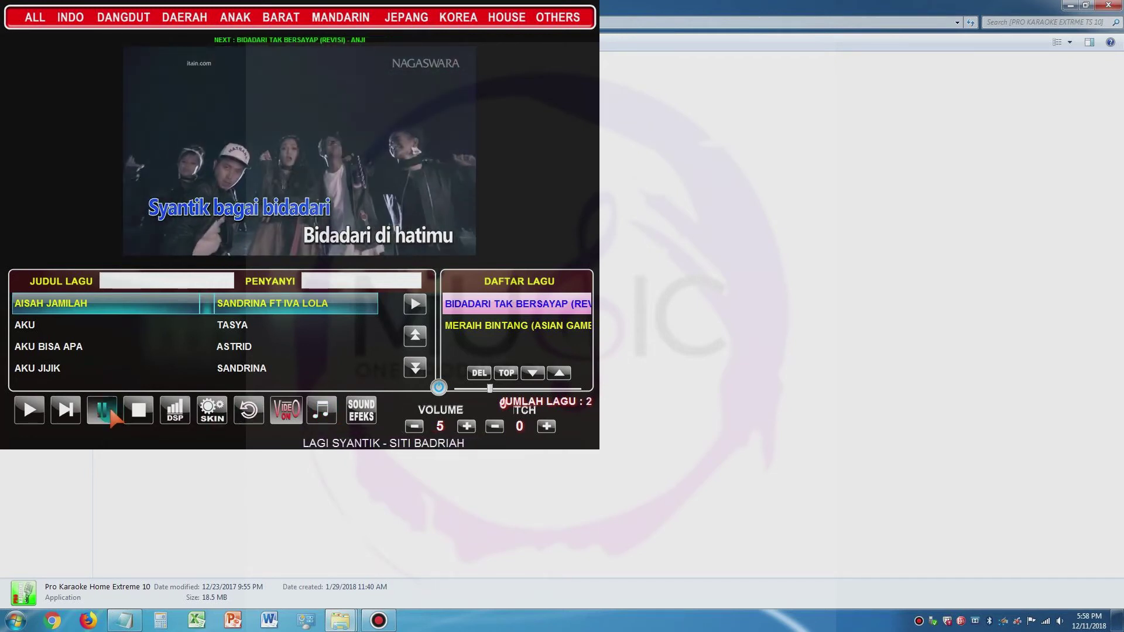
Step: Stop LAGI SYANTIK and play MERAIH BINTANG (ASIAN GAMES 2018) from the playlist
{"action": "left_click", "coordinate": [138, 409]}
{"action": "left_click", "coordinate": [504, 326]}
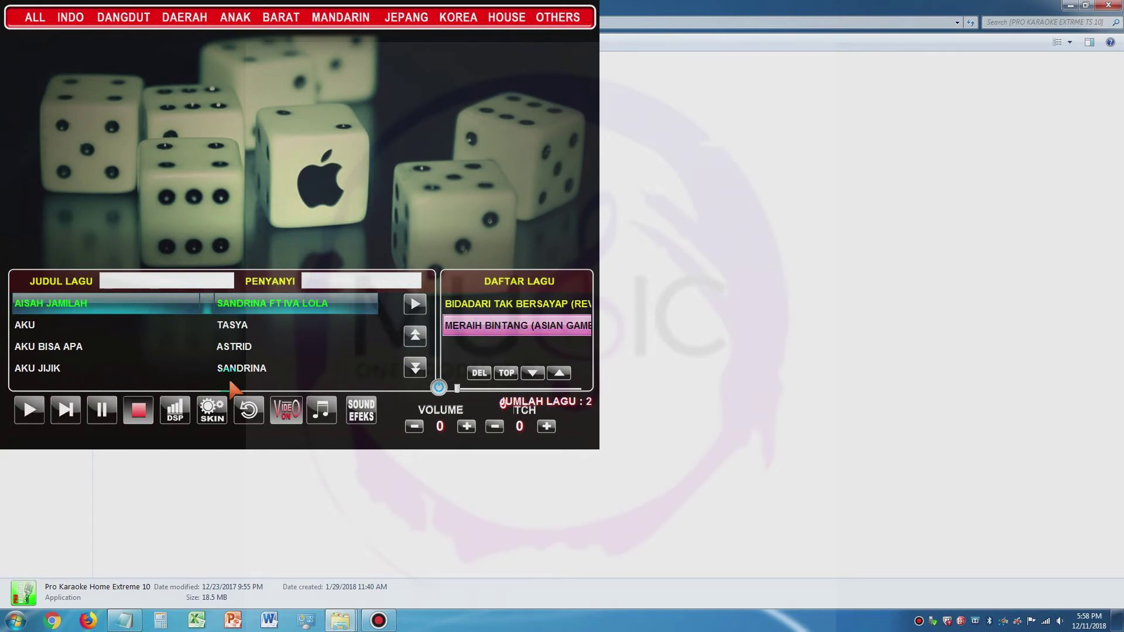
{"action": "left_click", "coordinate": [494, 328]}
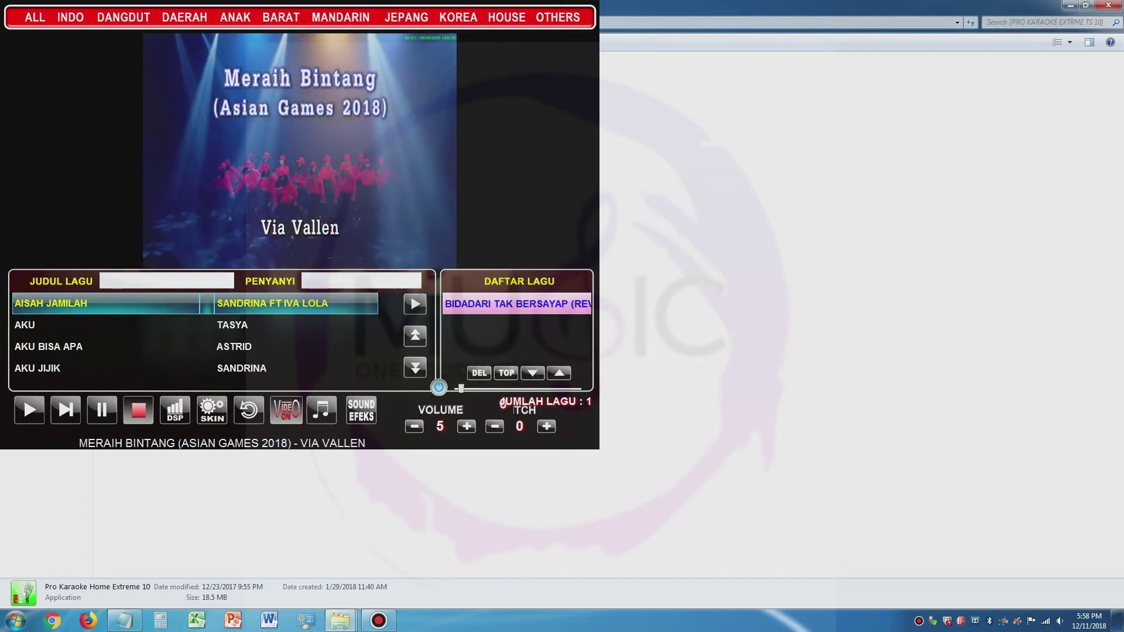
Step: Switch the playing song's audio between vocal and music-only a few times, and stop playback
{"action": "left_click", "coordinate": [301, 413]}
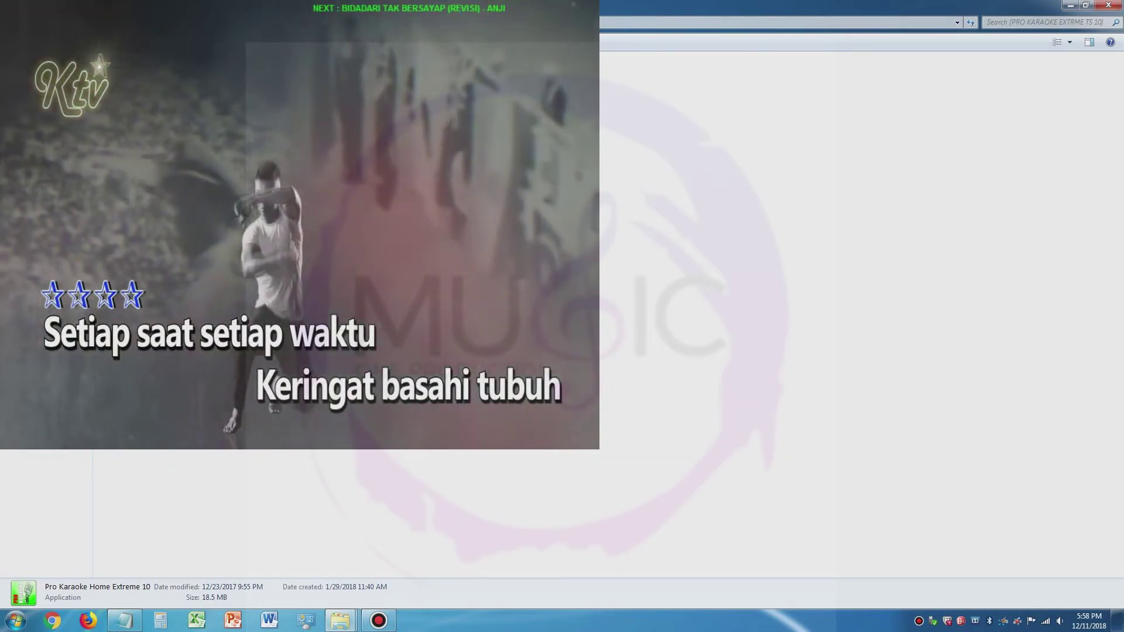
{"action": "key", "text": "Return"}
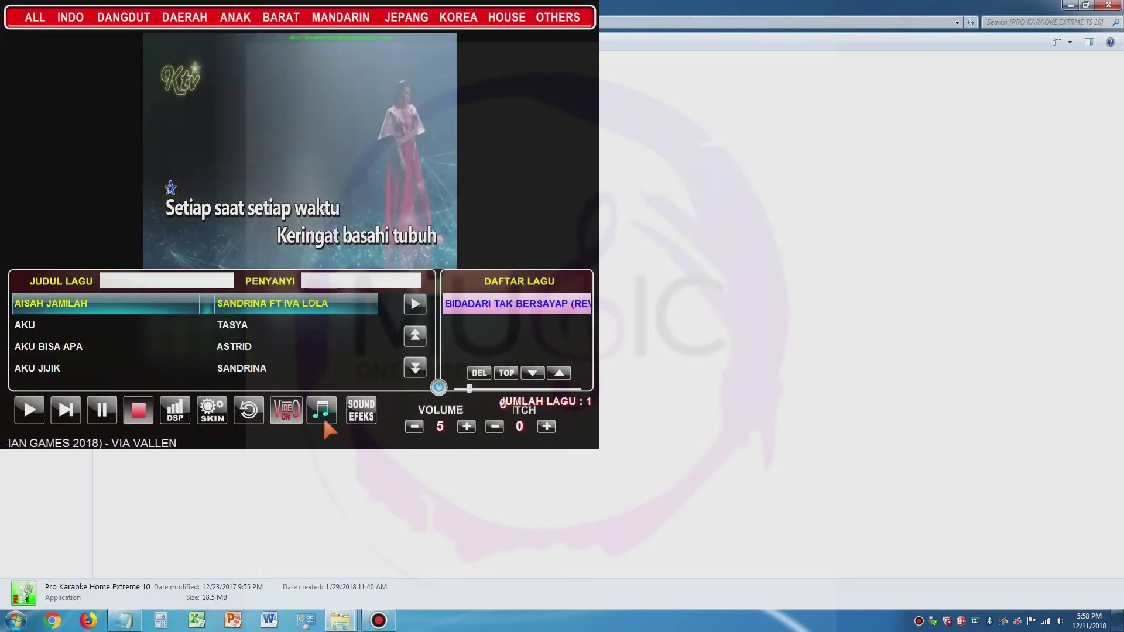
{"action": "left_click", "coordinate": [325, 418]}
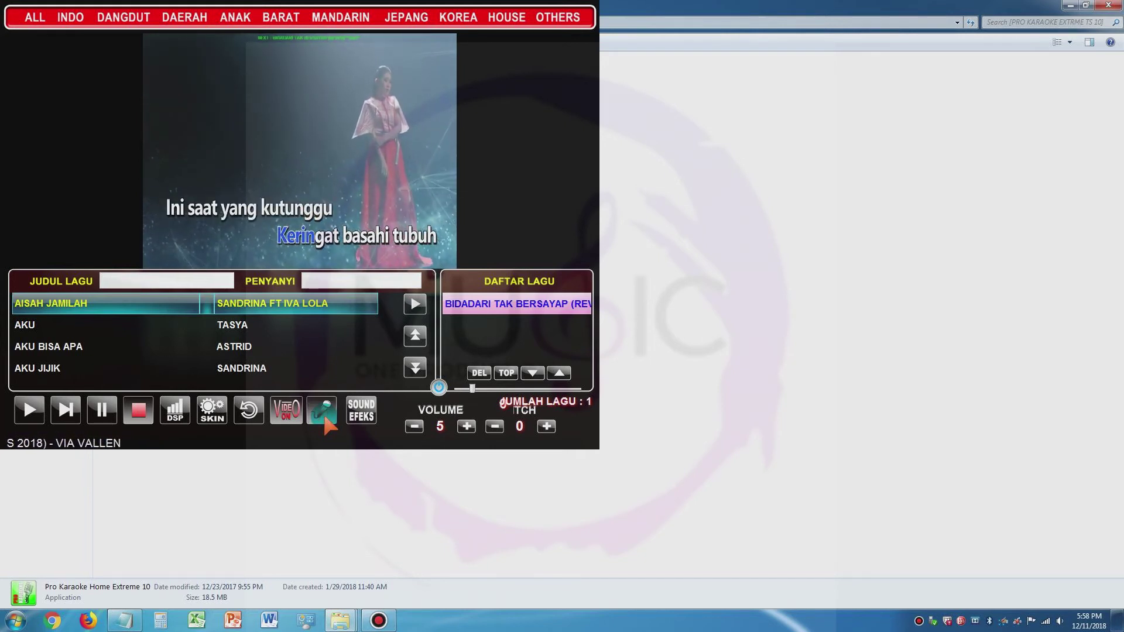
{"action": "left_click", "coordinate": [326, 418]}
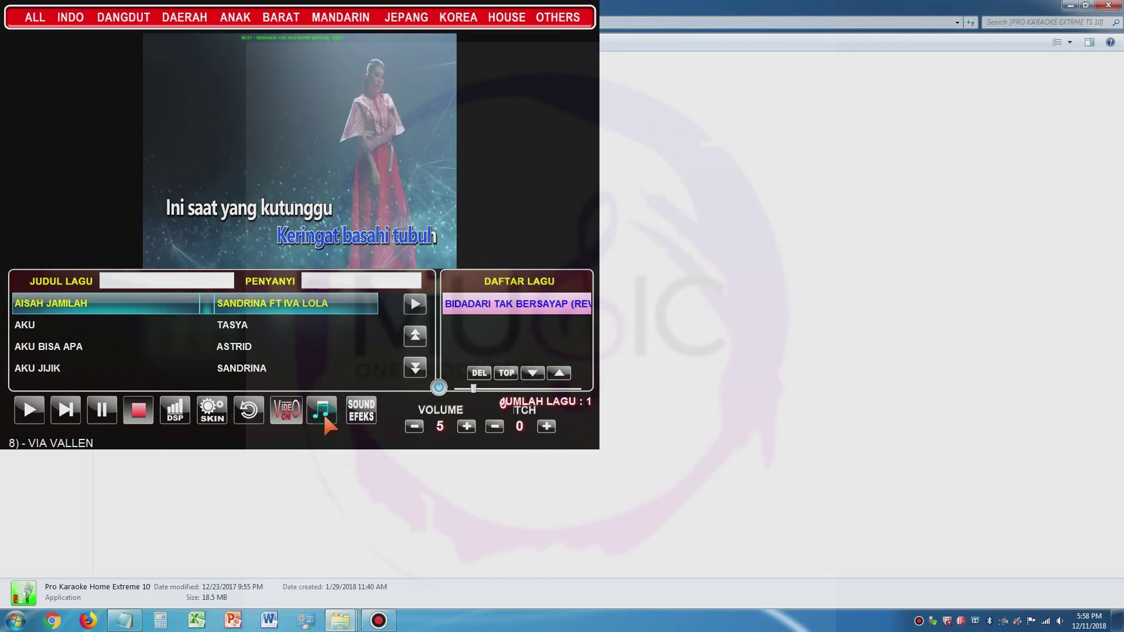
{"action": "left_click", "coordinate": [414, 426]}
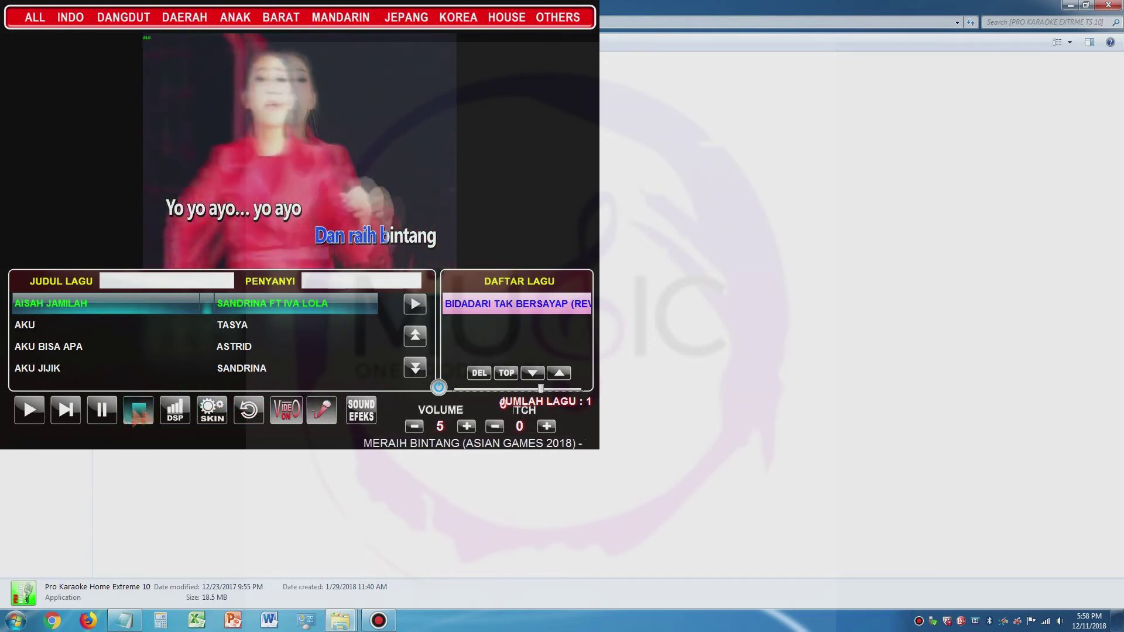
{"action": "left_click", "coordinate": [146, 416]}
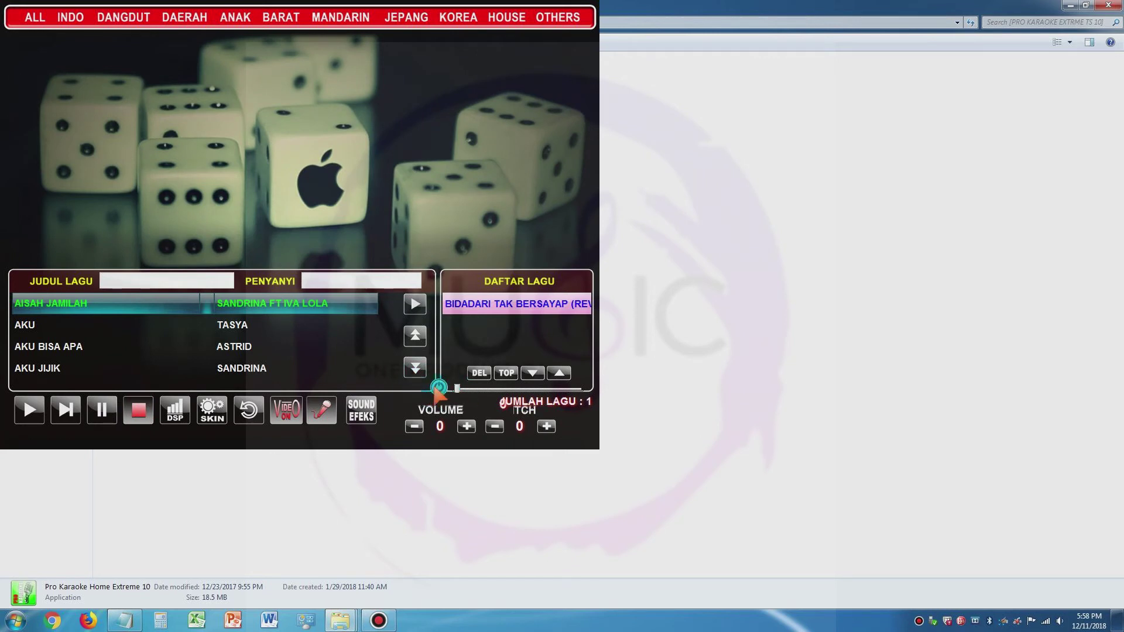
Step: Browse the song list by category, viewing the INDO and DANGDUT songs
{"action": "left_click", "coordinate": [70, 17]}
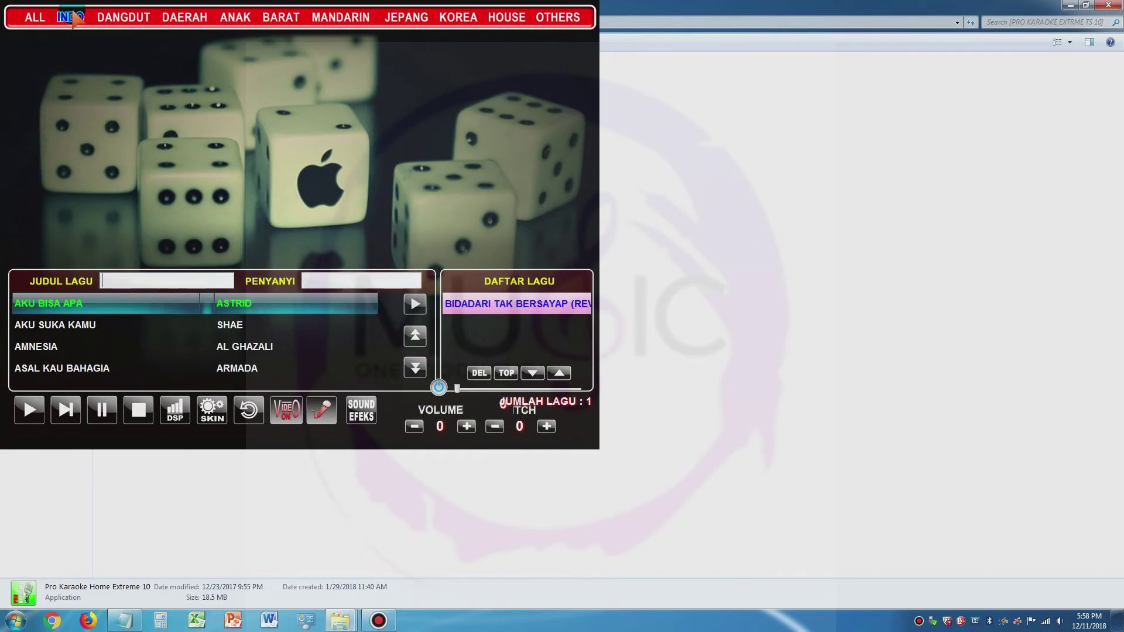
{"action": "left_click", "coordinate": [124, 18]}
{"action": "left_click", "coordinate": [71, 16]}
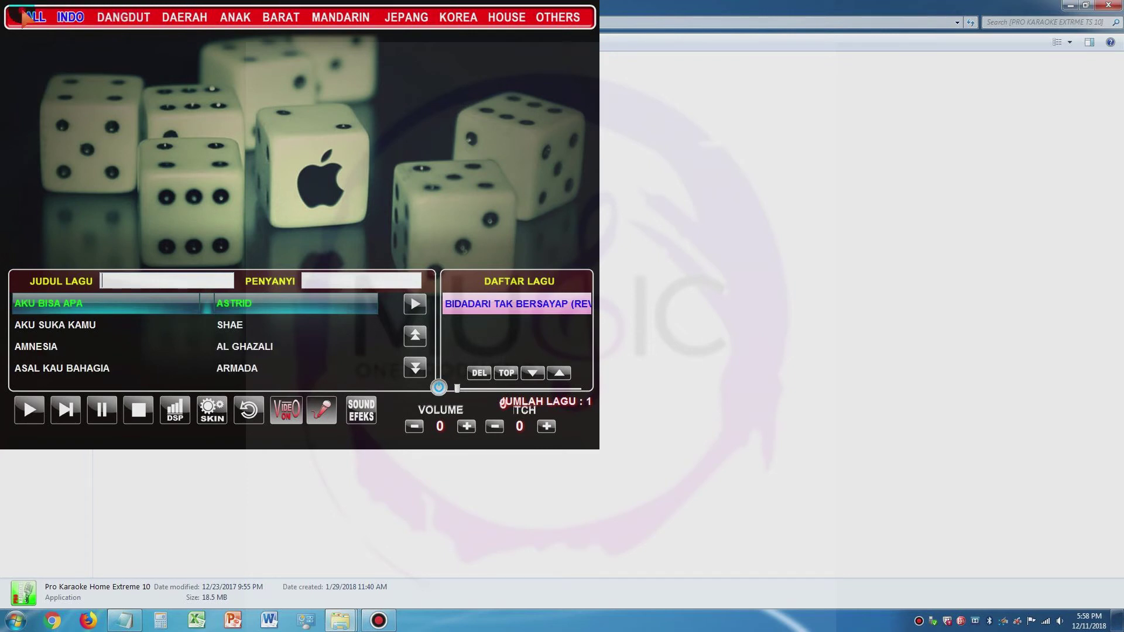
{"action": "left_click", "coordinate": [123, 17]}
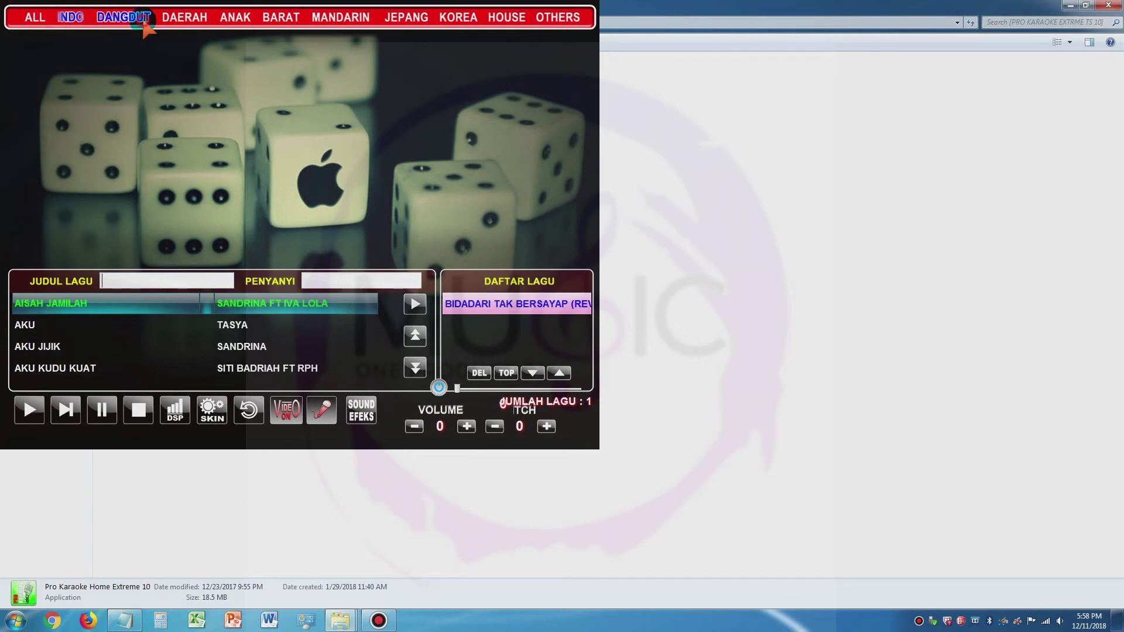
Step: Exit the karaoke player and open the Automatic Import and Smart Search utility
{"action": "left_click", "coordinate": [438, 388]}
{"action": "left_click", "coordinate": [274, 234]}
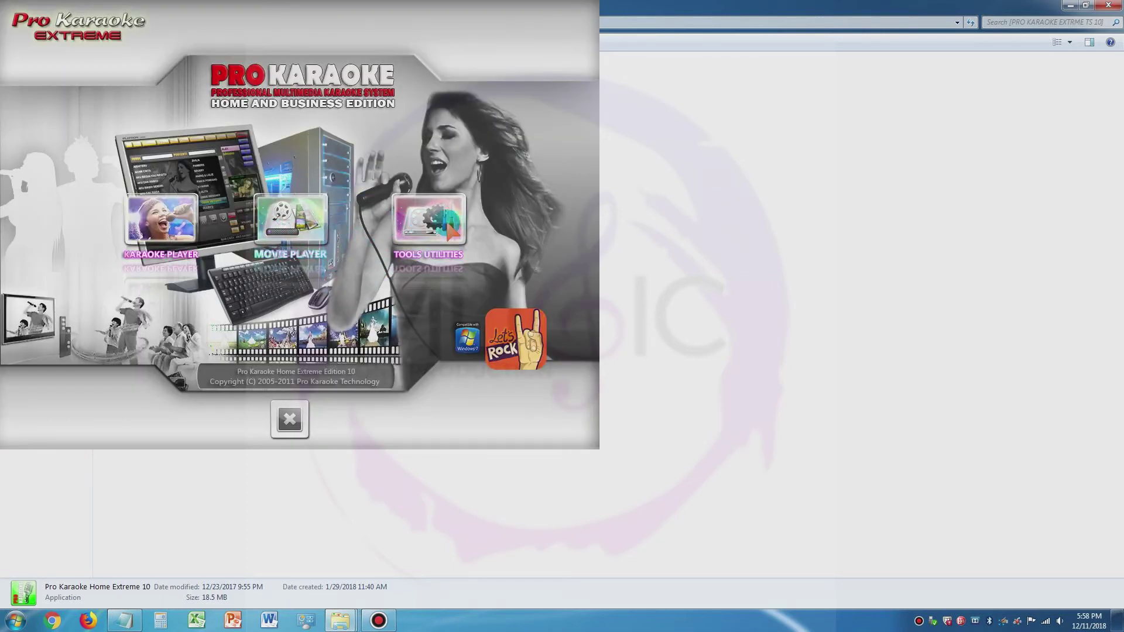
{"action": "left_click", "coordinate": [429, 219]}
{"action": "left_click", "coordinate": [436, 252]}
{"action": "left_click", "coordinate": [251, 236]}
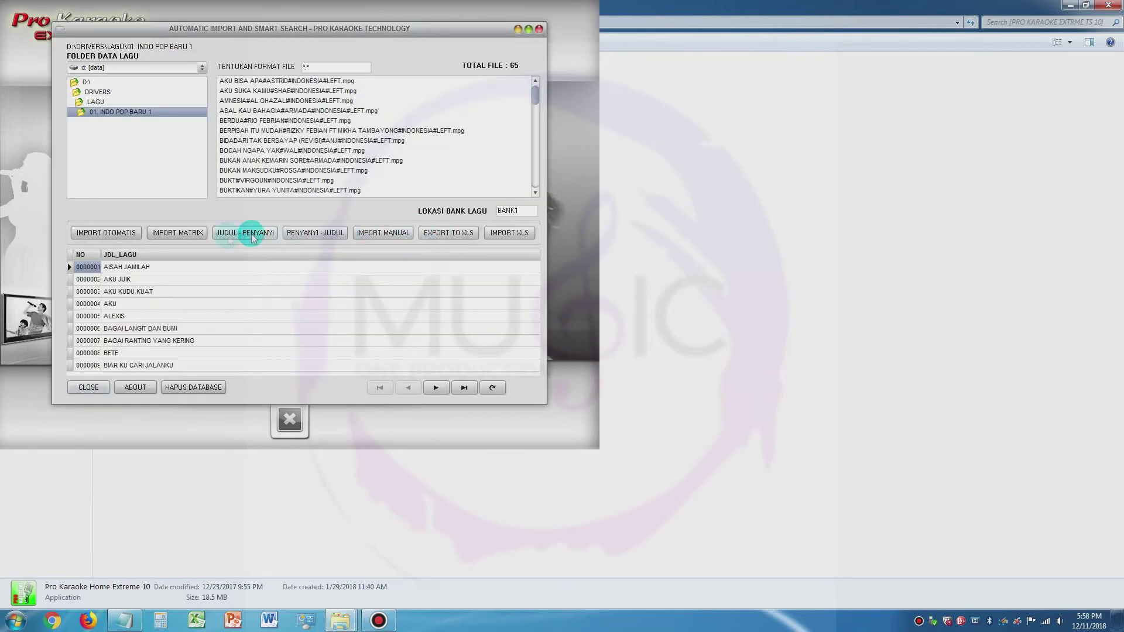
Step: Delete the song database and open the parent LAGU folder as the song data folder
{"action": "left_click", "coordinate": [195, 387]}
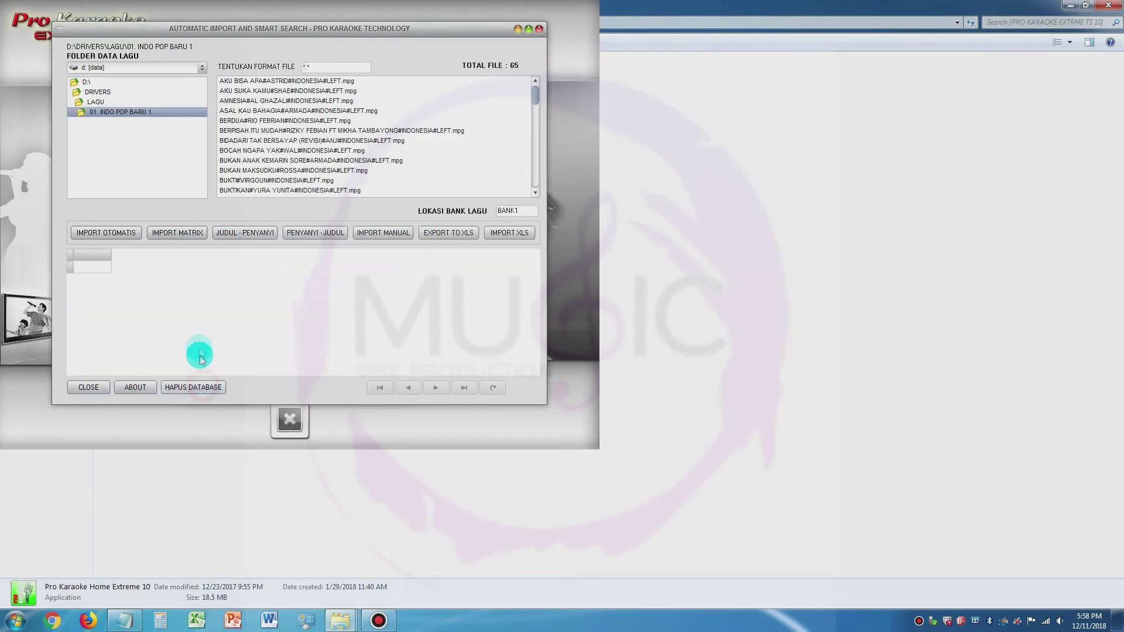
{"action": "double_click", "coordinate": [102, 104]}
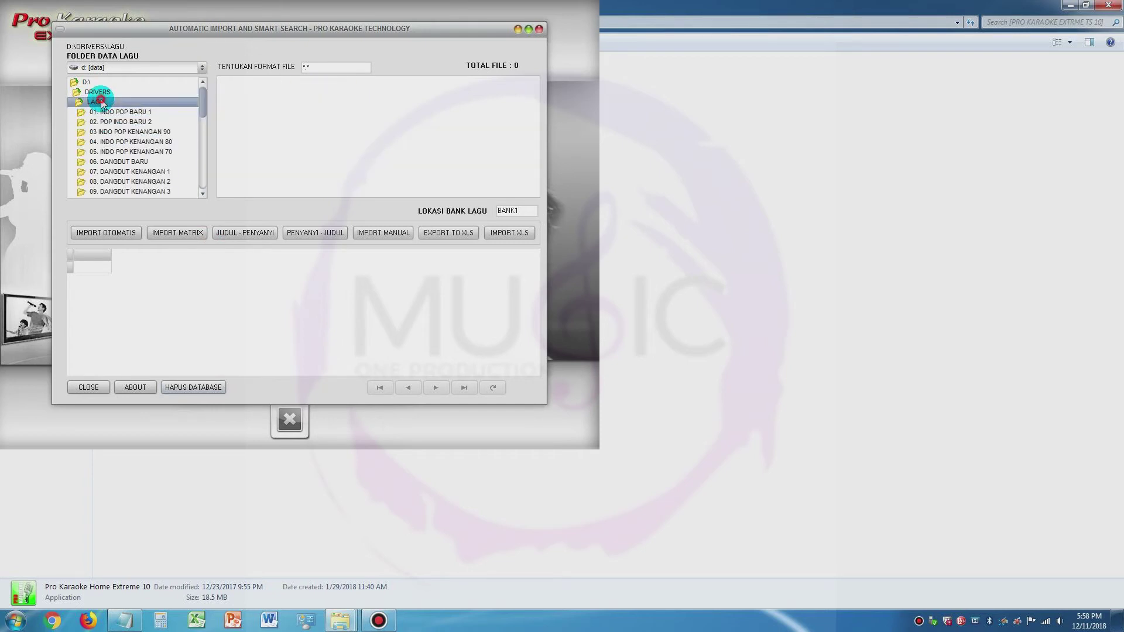
{"action": "mouse_move", "coordinate": [206, 105]}
{"action": "left_mouse_down"}
{"action": "mouse_move", "coordinate": [213, 180]}
{"action": "mouse_move", "coordinate": [205, 99]}
{"action": "mouse_move", "coordinate": [205, 109]}
{"action": "left_mouse_up"}
Step: Close the import utility and the program's leftover window
{"action": "left_click", "coordinate": [88, 387]}
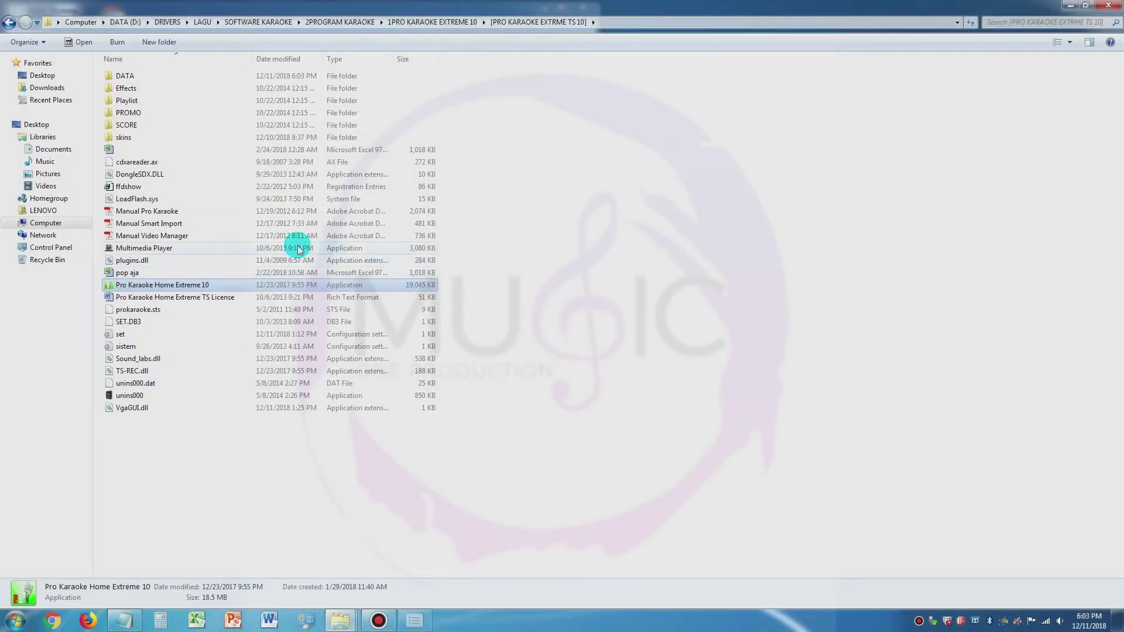
{"action": "right_click", "coordinate": [414, 614]}
{"action": "left_click", "coordinate": [404, 589]}
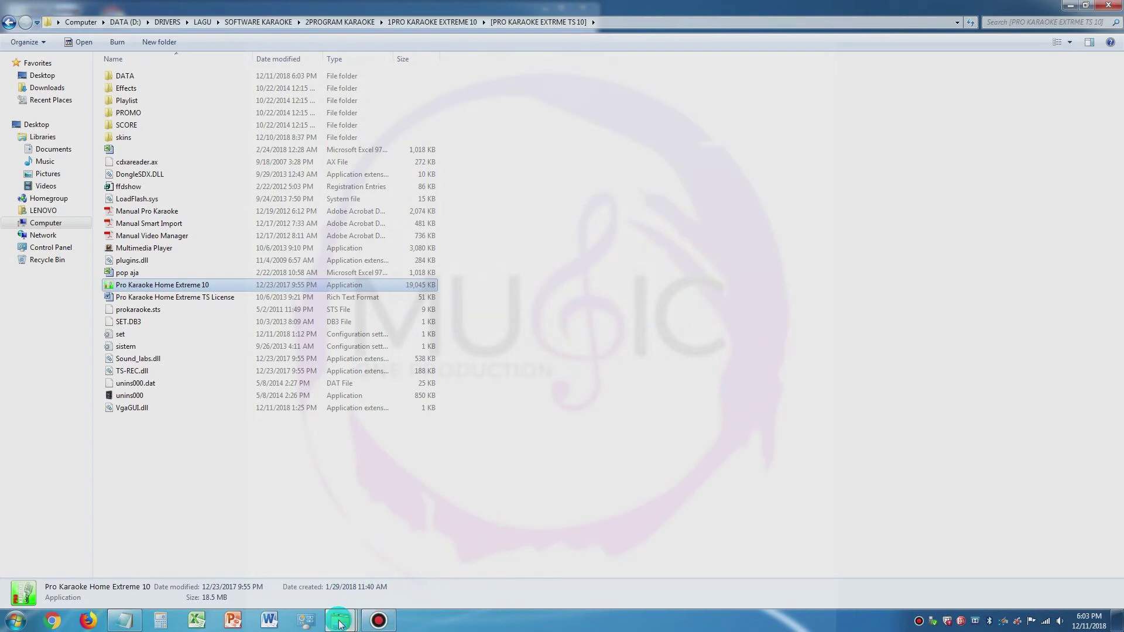
Step: Switch to Notepad and append "hanya seperti itu saja anda sudah bisa berkaraoke di rumah serasa di tempat karaoke umum"
{"action": "left_click", "coordinate": [125, 619]}
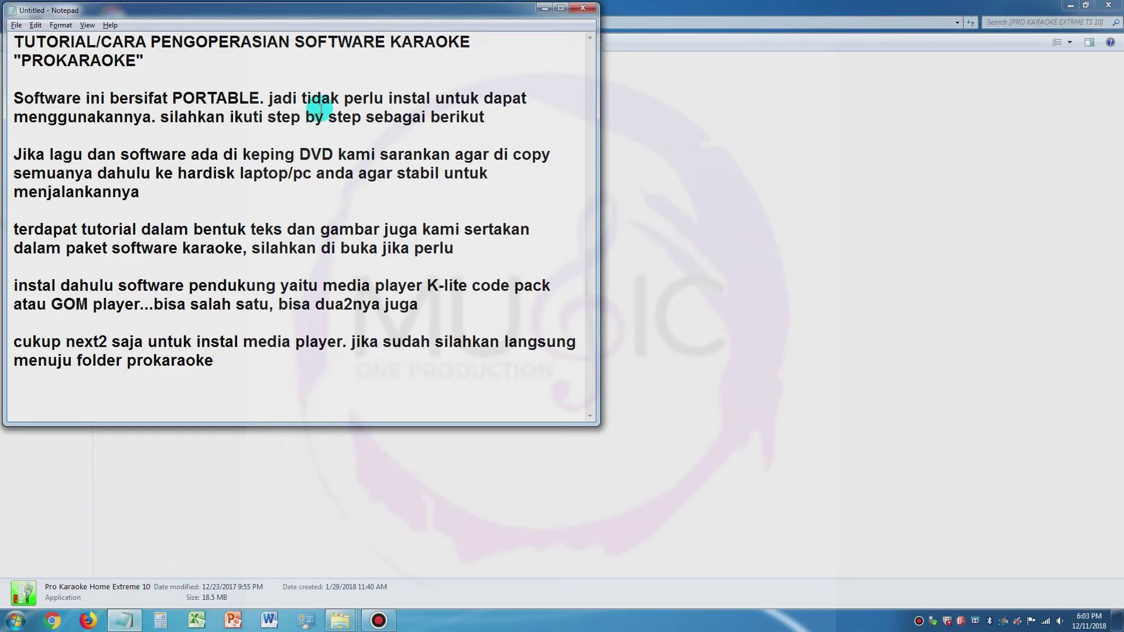
{"action": "left_click_drag", "start_coordinate": [328, 12], "coordinate": [591, 54]}
{"action": "key", "text": "Return"}
{"action": "key", "text": "Return"}
{"action": "type", "text": "hanya seperti itu saja "}
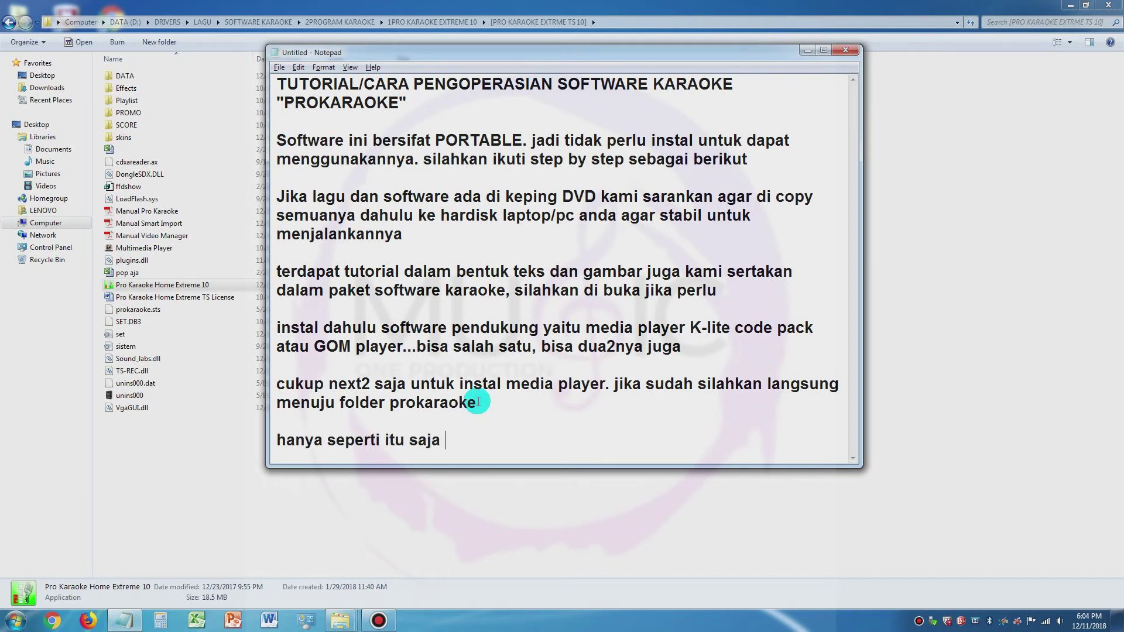
{"action": "type", "text": "anda sudah b"}
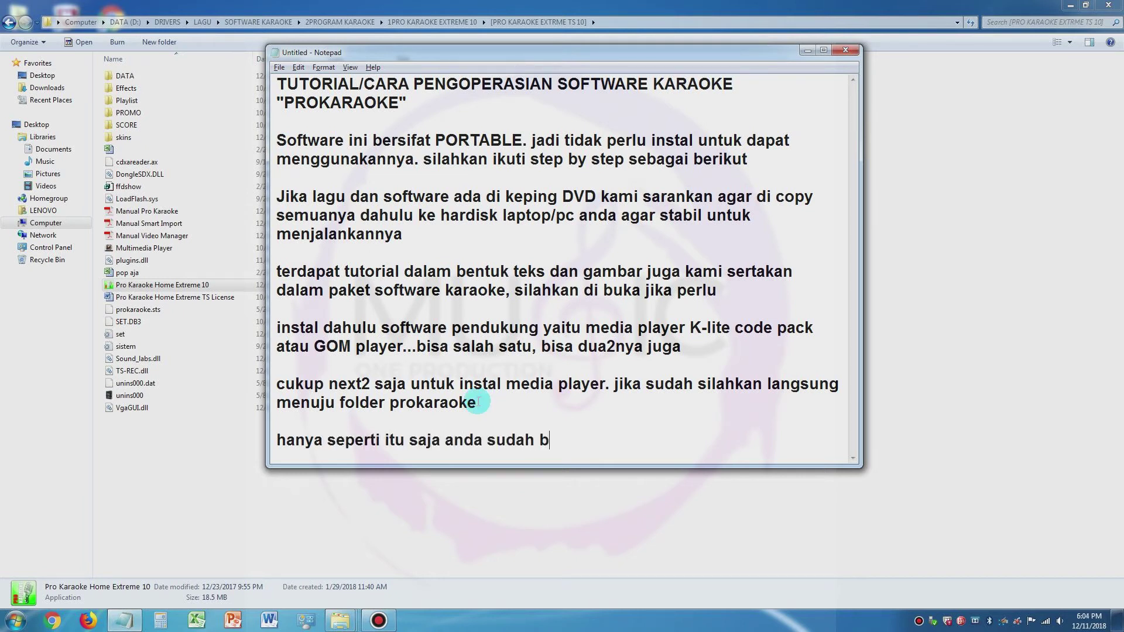
{"action": "type", "text": "isa me berkaraoke di rumah "}
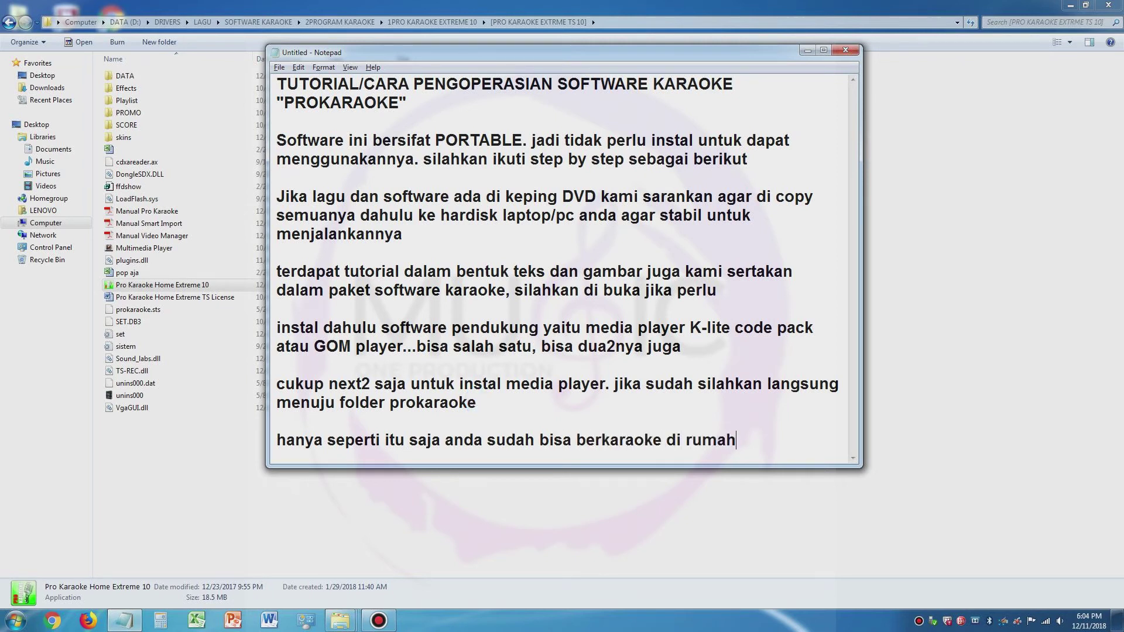
{"action": "type", "text": "deng"}
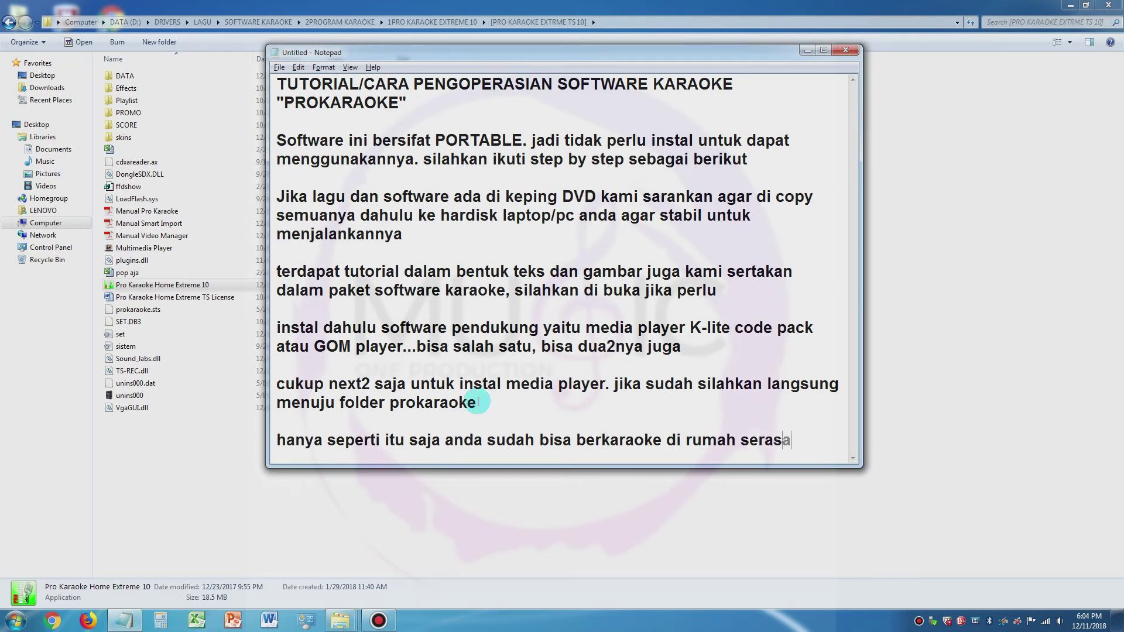
{"action": "type", "text": "mpat karaok"}
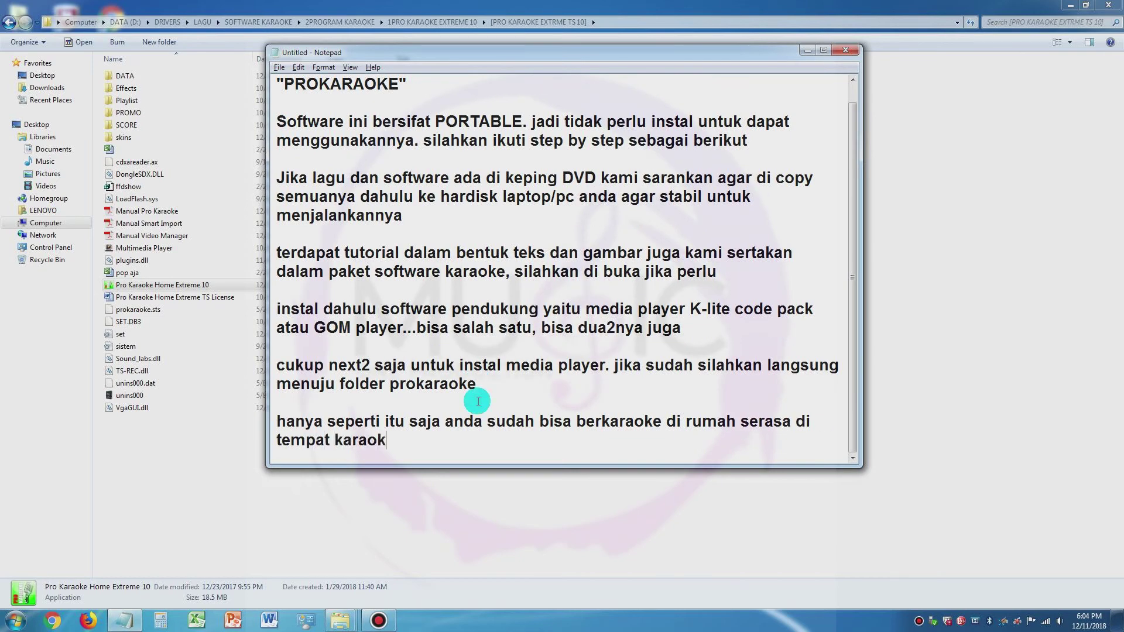
{"action": "type", "text": "e umum"}
Step: Append the paragraph "error yang sering terjadi jika anda lupa menginstal software pendukung maka akan terjadi error NULL saat play lagu."
{"action": "key", "text": "Return"}
{"action": "key", "text": "Return"}
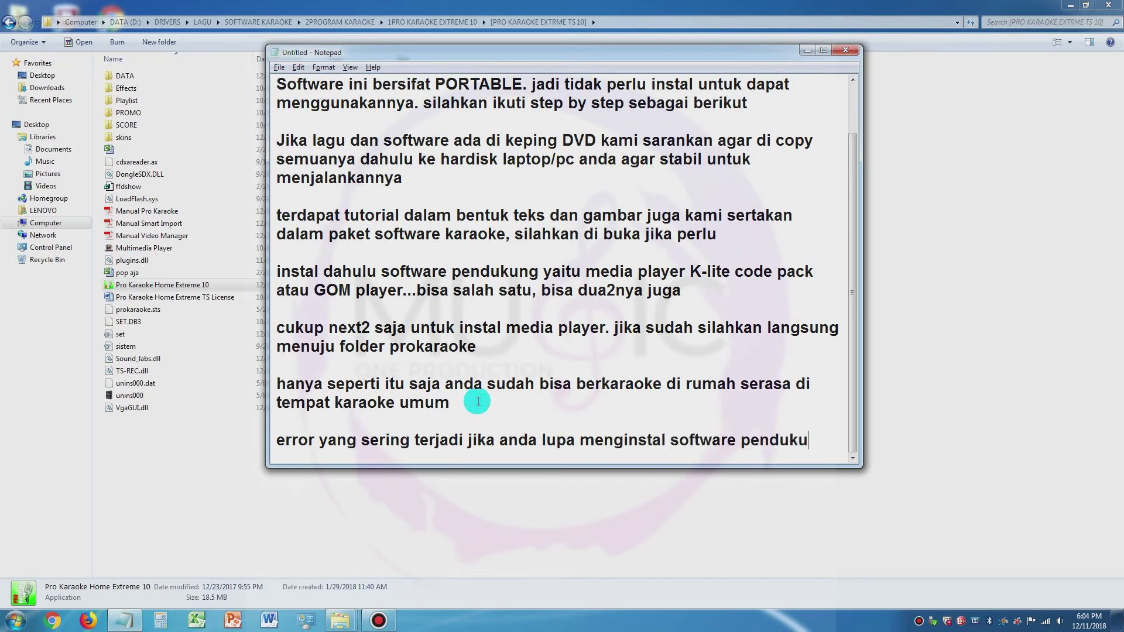
{"action": "type", "text": "ng maka akan terjadi erro"}
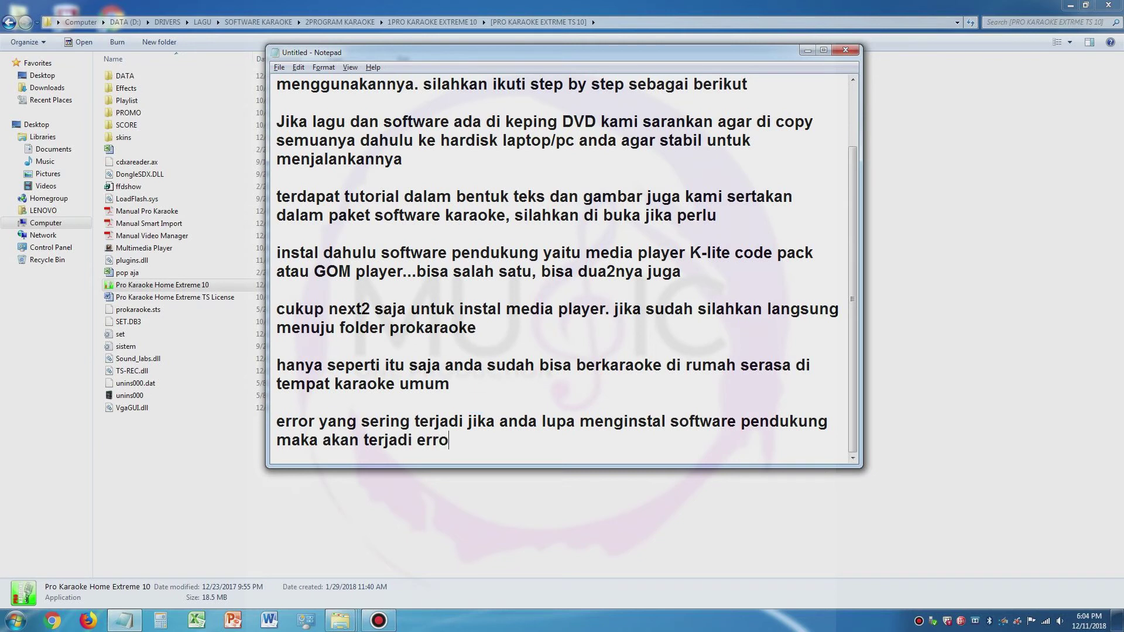
{"action": "type", "text": "NULL saat play lagu."}
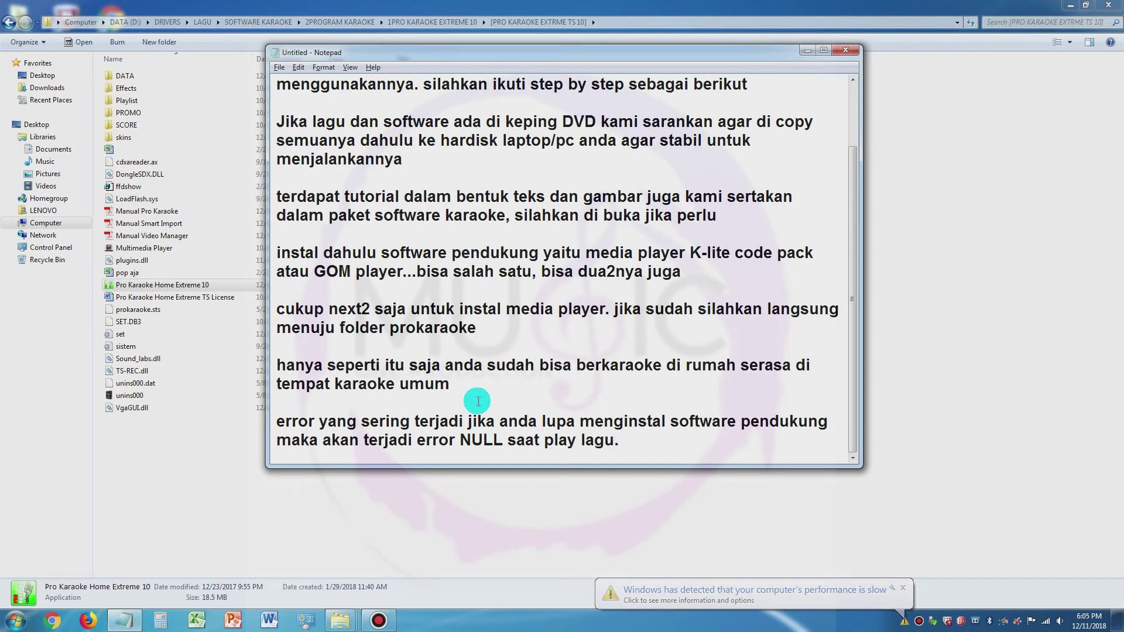
Step: Add the closing lines "Sekian dari KAMI" and "Salam", followed by the signature "Music One Production"
{"action": "key", "text": "Return"}
{"action": "key", "text": "Return"}
{"action": "type", "text": "S"}
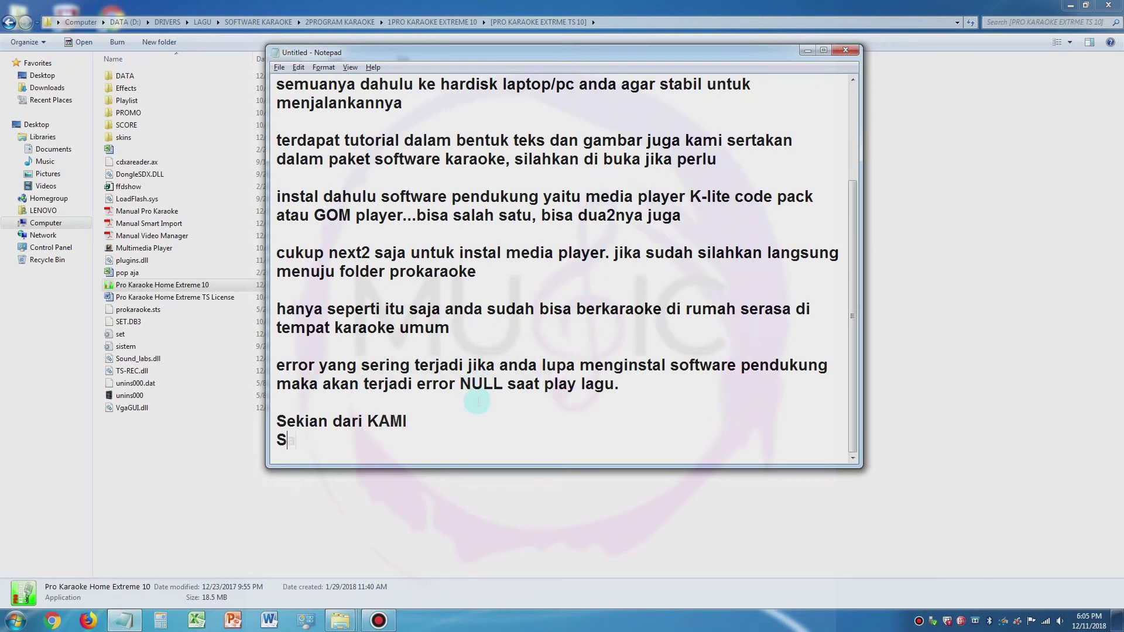
{"action": "key", "text": "Return"}
{"action": "key", "text": "Return"}
{"action": "type", "text": "Music One Production"}
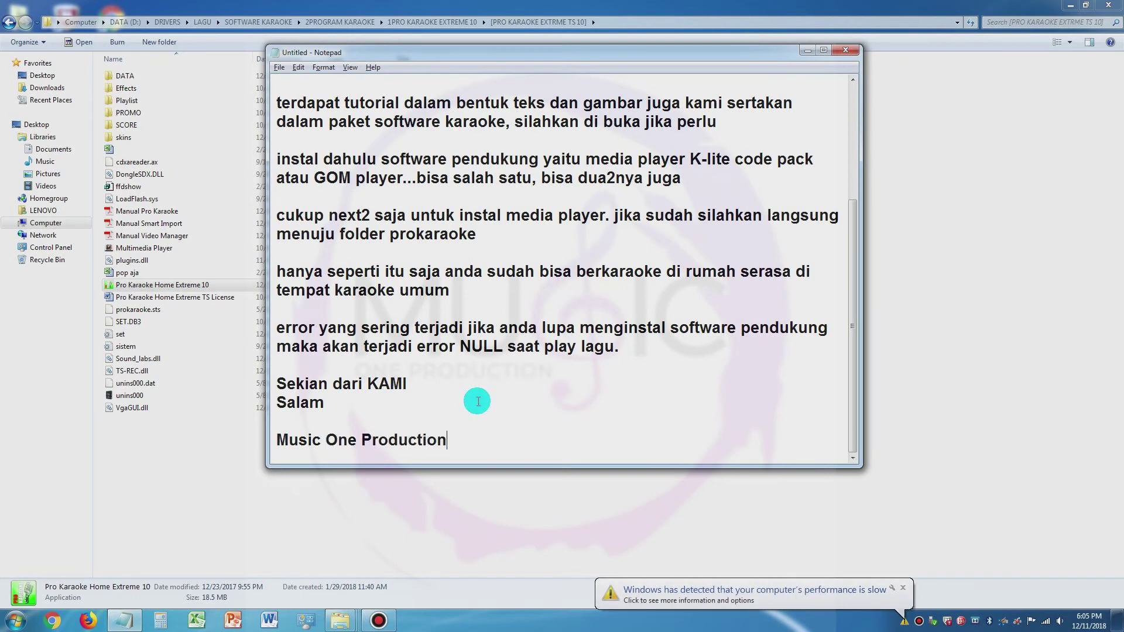
{"action": "key", "text": "Return"}
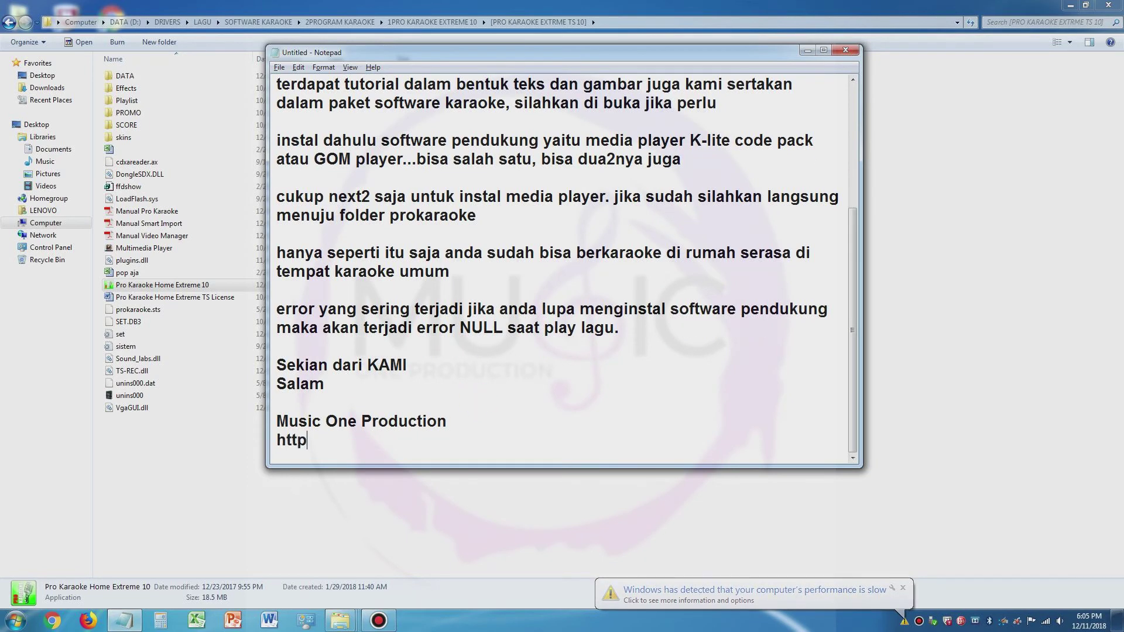
{"action": "type", "text": "http://musiconeproduction.blogspot.com"}
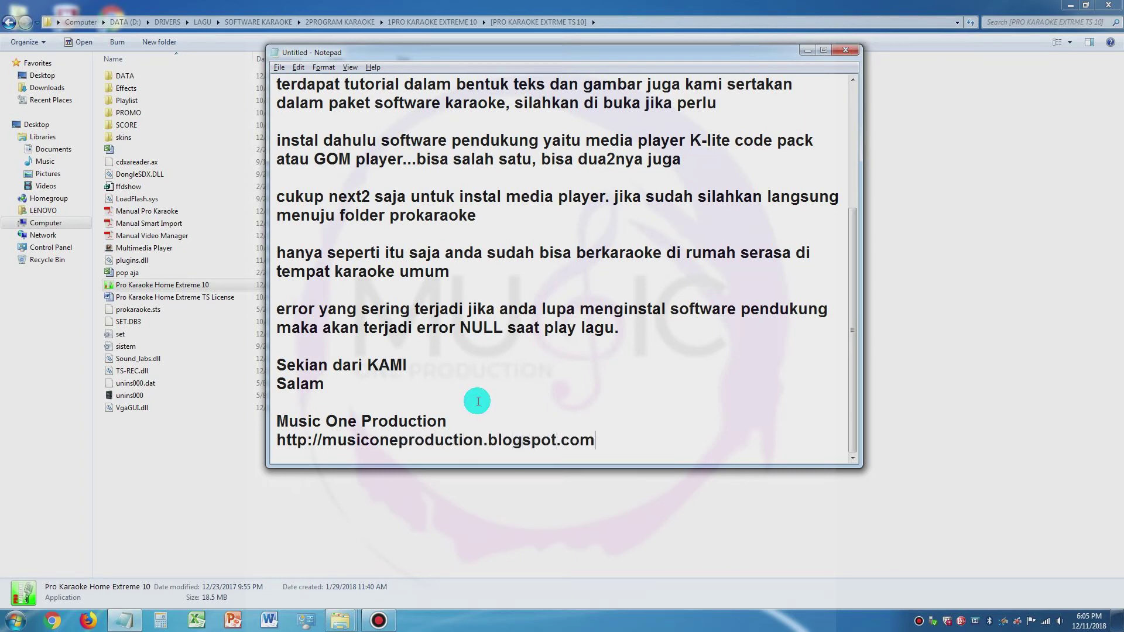
{"action": "key", "text": "Return"}
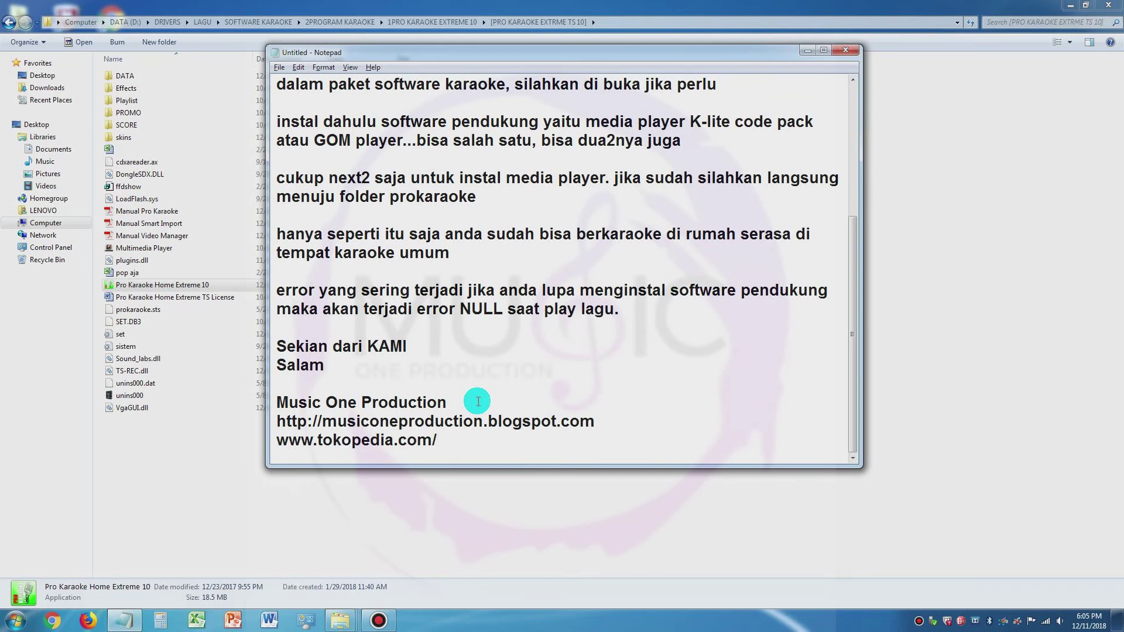
{"action": "left_click", "coordinate": [122, 621]}
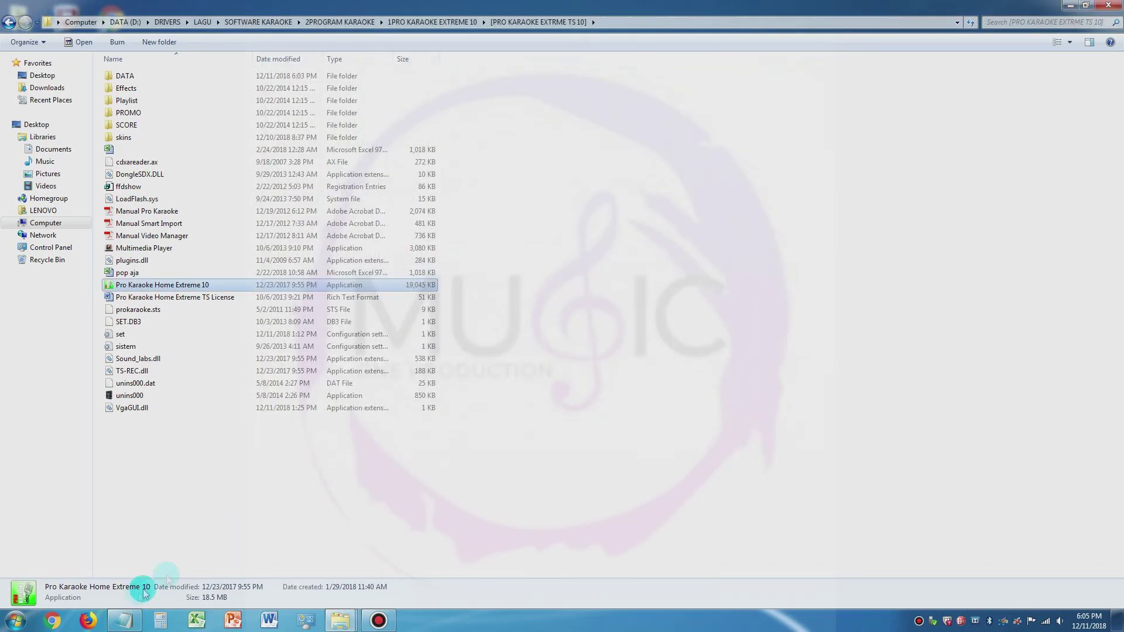
{"action": "left_click", "coordinate": [120, 620]}
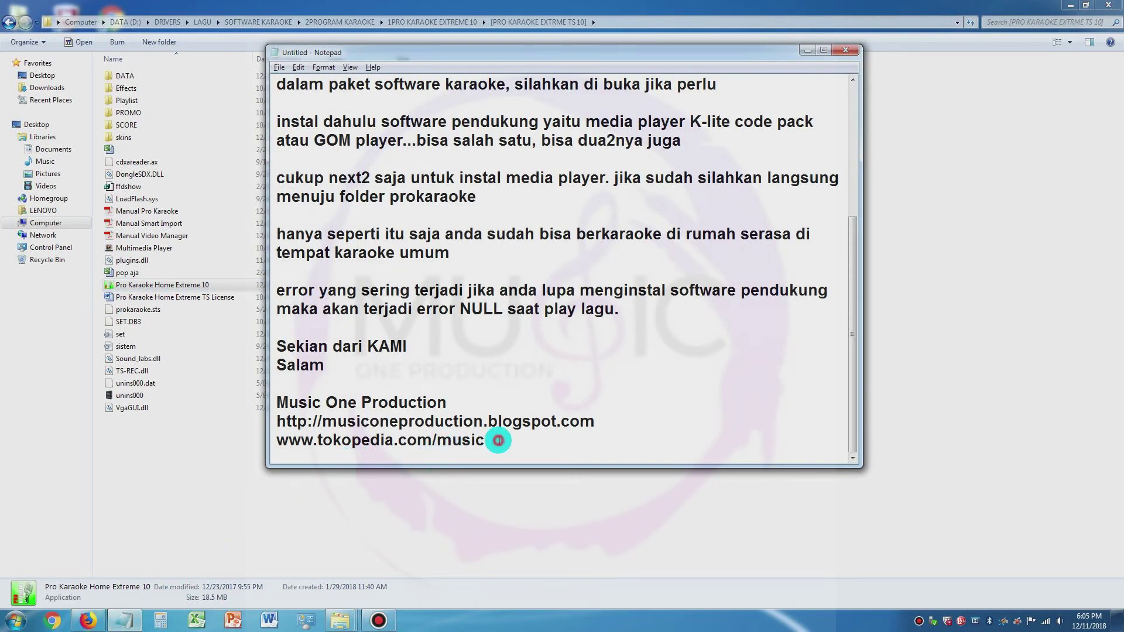
{"action": "left_click", "coordinate": [94, 621]}
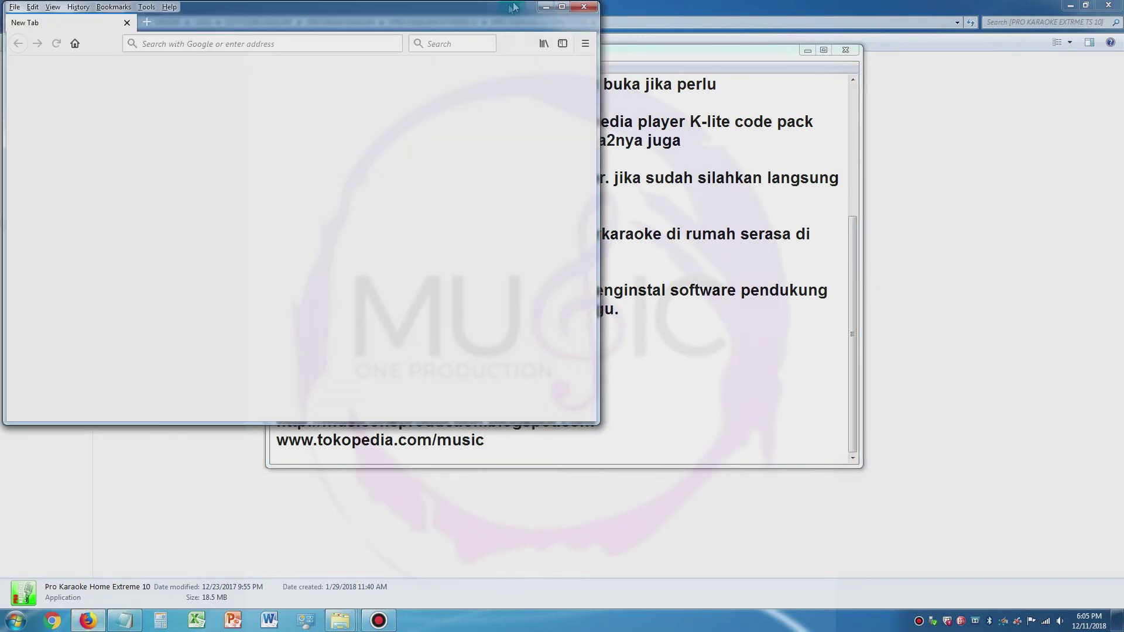
{"action": "type", "text": "www.t"}
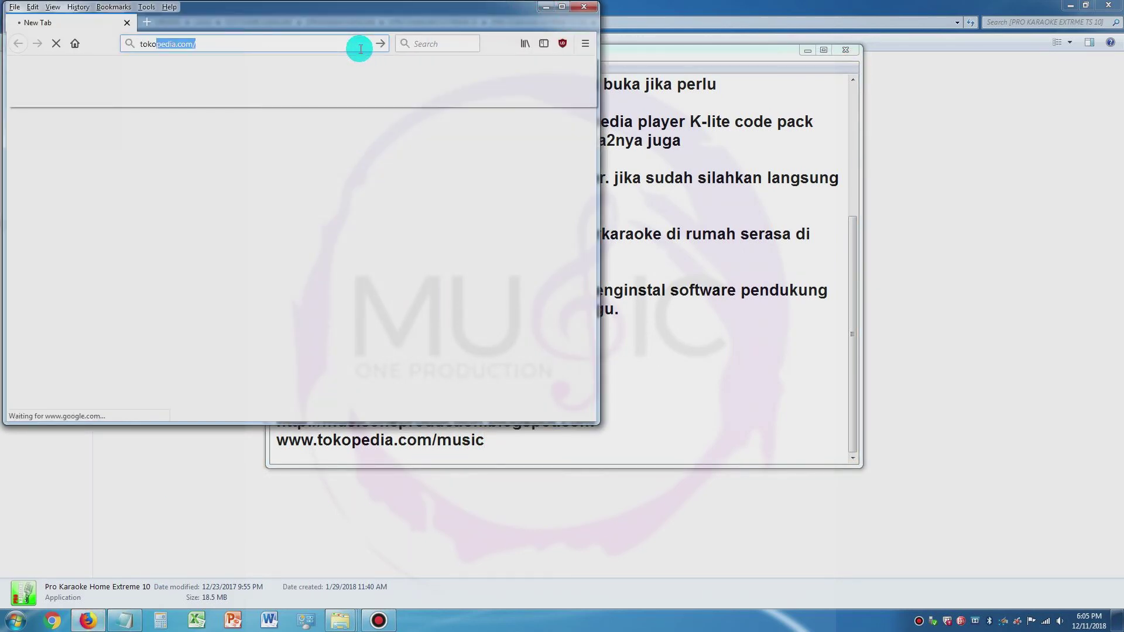
{"action": "left_click", "coordinate": [349, 78]}
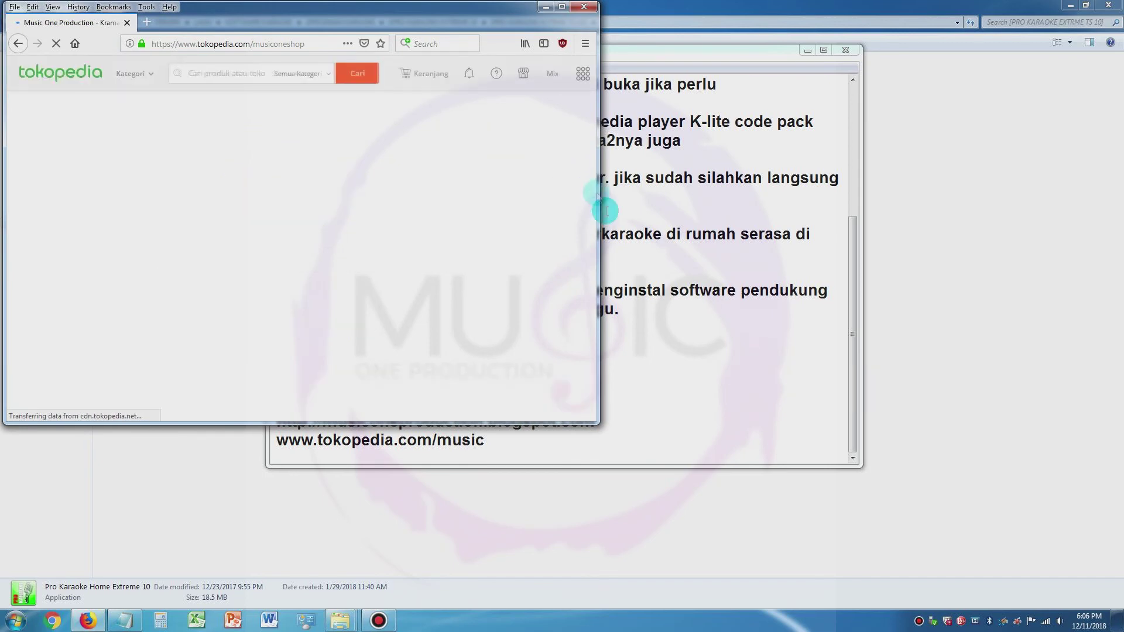
{"action": "left_click", "coordinate": [525, 441]}
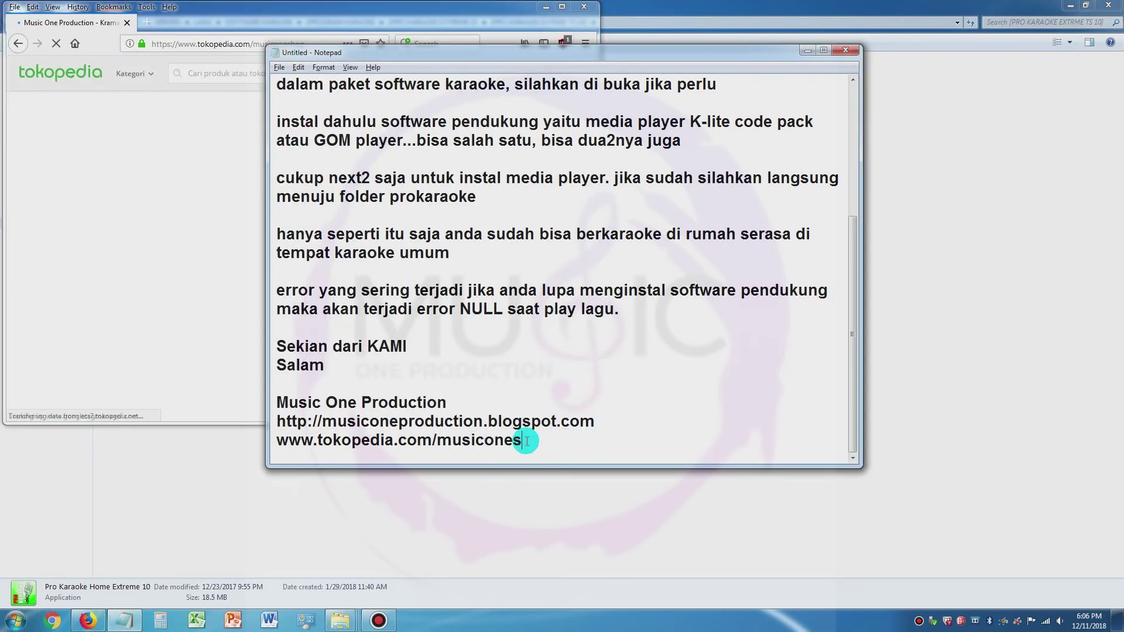
{"action": "key", "text": "Return"}
{"action": "type", "text": "www."}
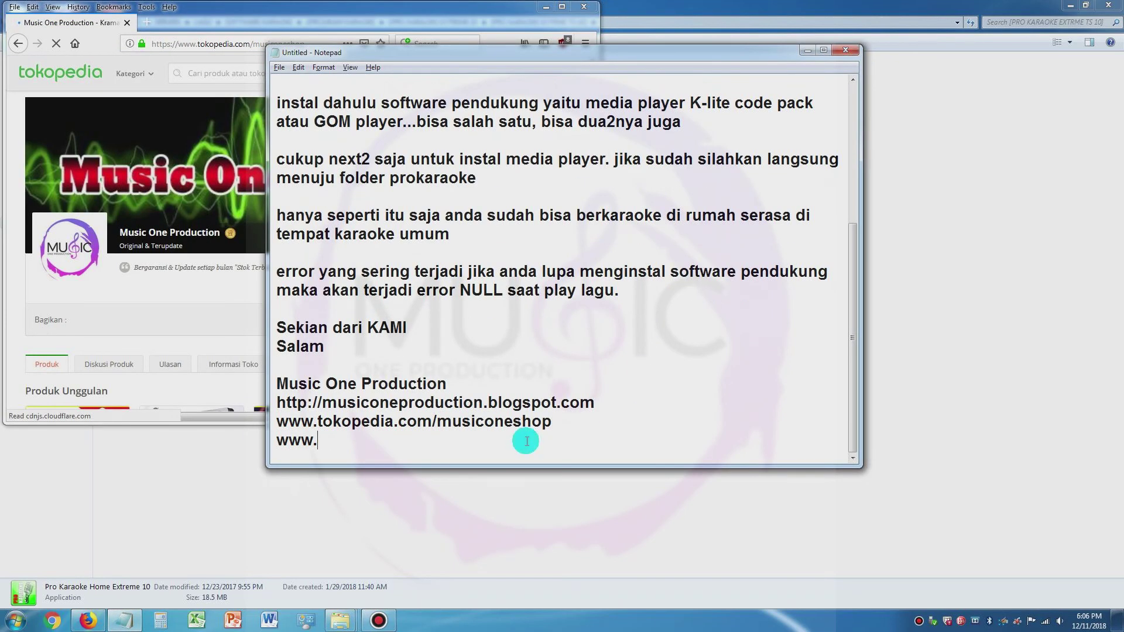
{"action": "type", "text": "bukalapak.com/m"}
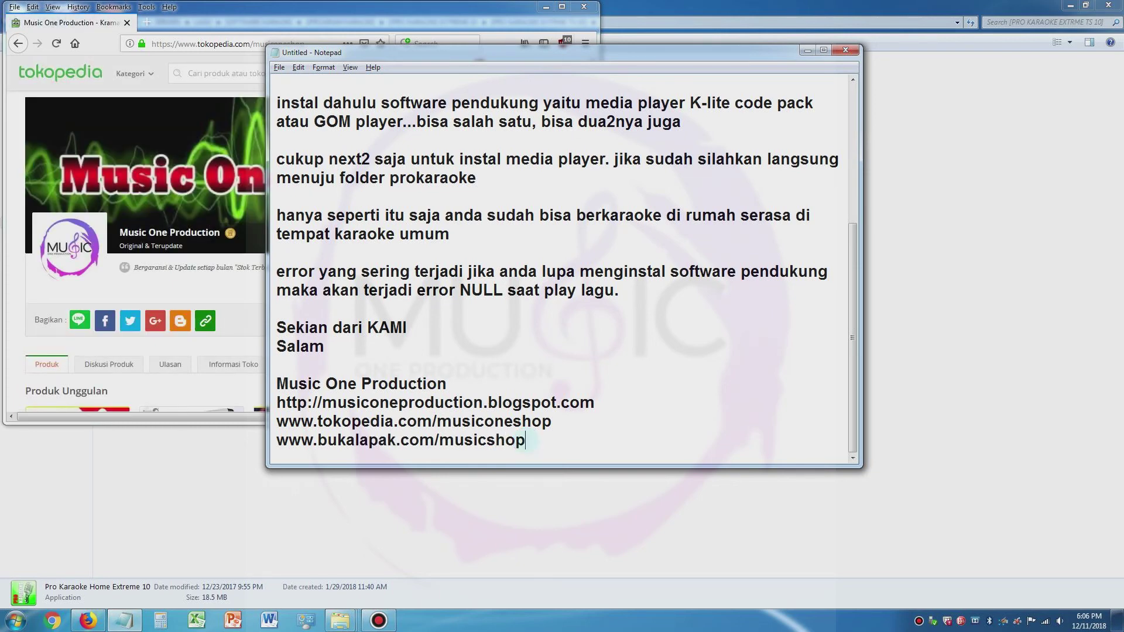
{"action": "type", "text": "usicshop"}
{"action": "left_click_drag", "start_coordinate": [526, 441], "coordinate": [278, 422]}
{"action": "left_click", "coordinate": [316, 442]}
{"action": "left_click_drag", "start_coordinate": [526, 440], "coordinate": [277, 444]}
Step: Maximize the Firefox window, look through the Tokopedia shop's featured products and view the "Termurah Update Lagu Karaoke /bulan" product page
{"action": "double_click", "coordinate": [202, 21]}
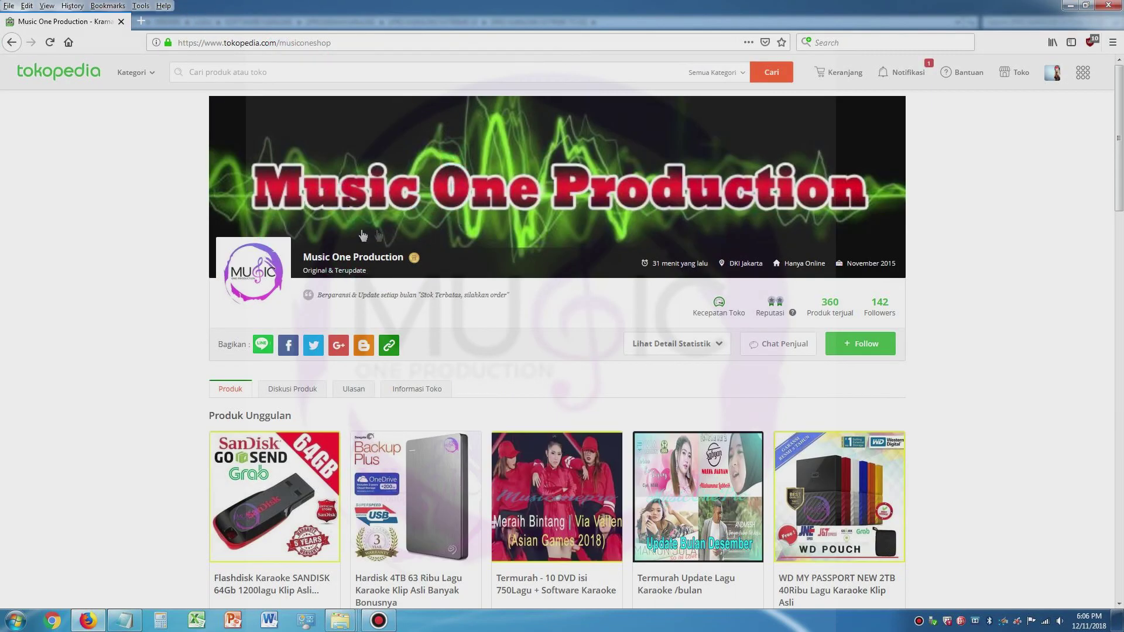
{"action": "scroll", "coordinate": [691, 340], "scroll_direction": "down", "scroll_amount": 3}
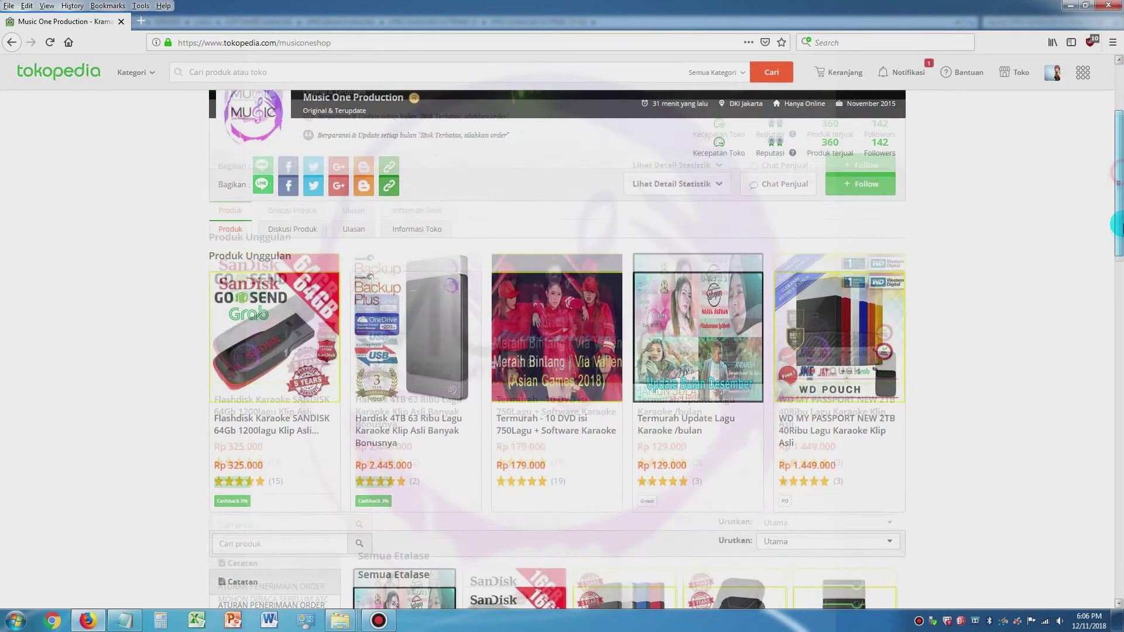
{"action": "left_click", "coordinate": [701, 360]}
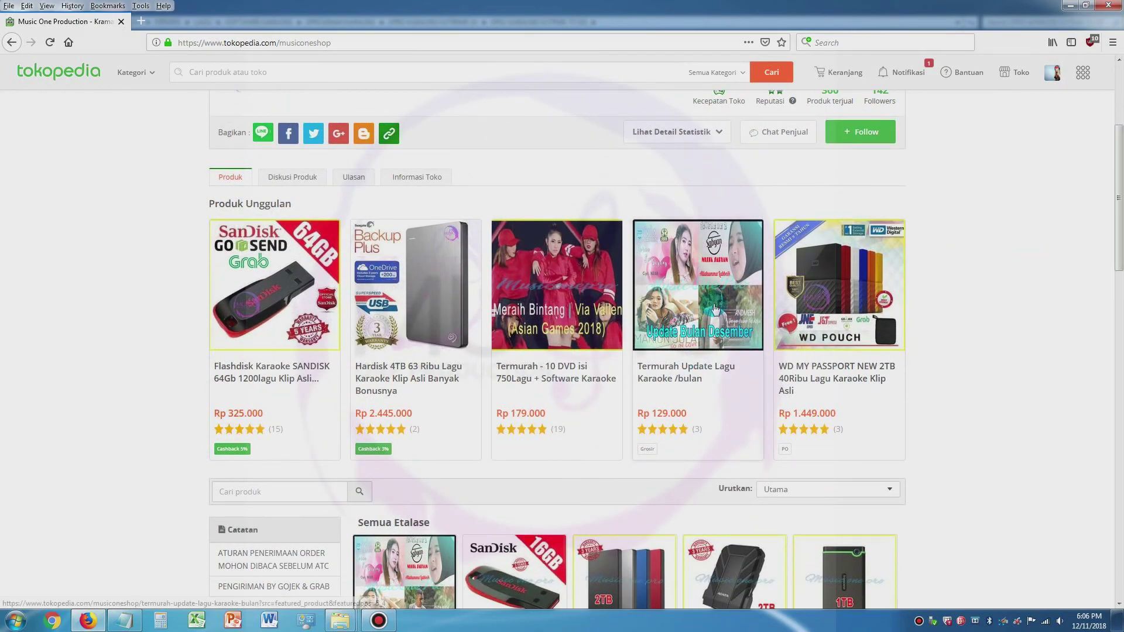
{"action": "left_click", "coordinate": [702, 368]}
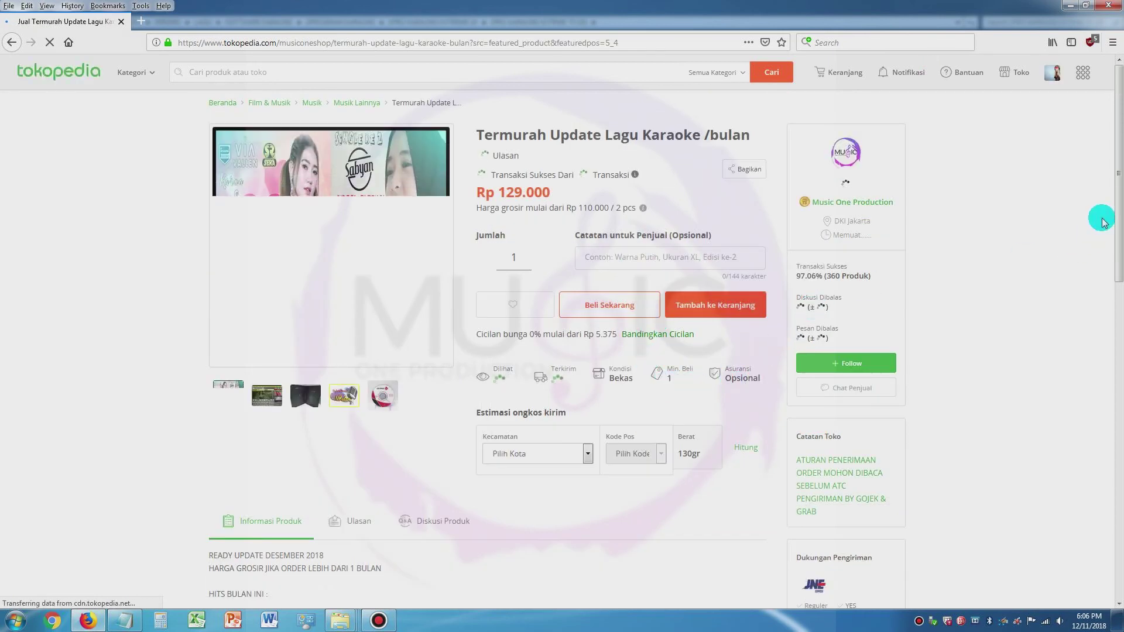
{"action": "left_click_drag", "start_coordinate": [1119, 206], "coordinate": [1118, 228]}
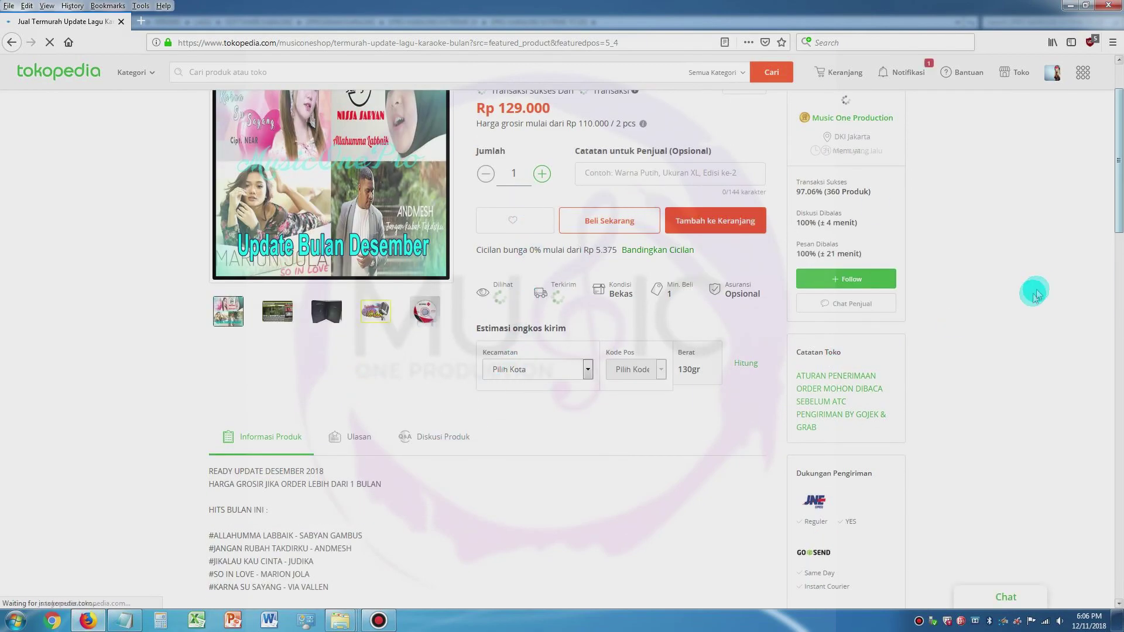
{"action": "scroll", "coordinate": [1118, 209], "scroll_direction": "down", "scroll_amount": 4}
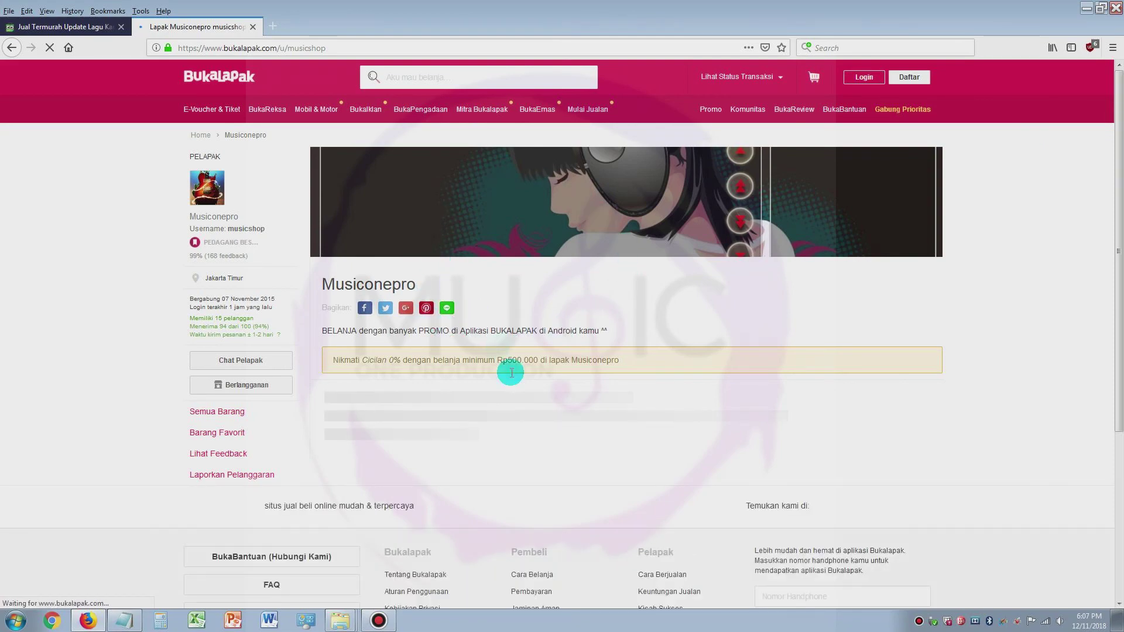
Step: Look through the products in the Bukalapak musicshop store and view the "HD New WD 4TB Isi 63 Ribu Lagu Karaoke" product page
{"action": "left_click_drag", "start_coordinate": [1119, 251], "coordinate": [1119, 376]}
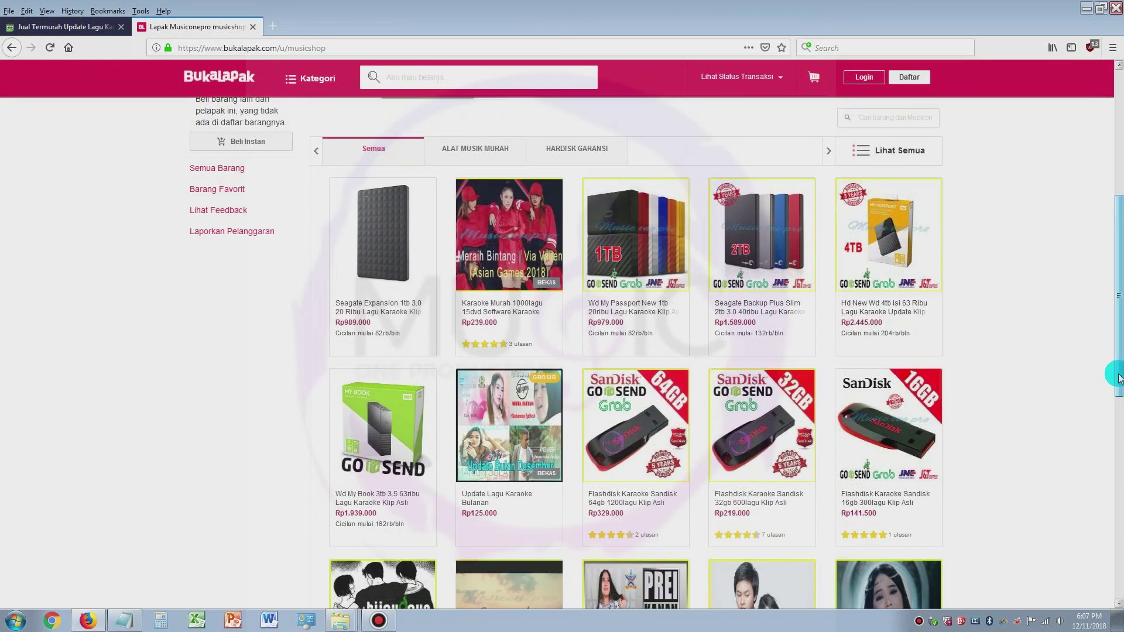
{"action": "left_click", "coordinate": [909, 307]}
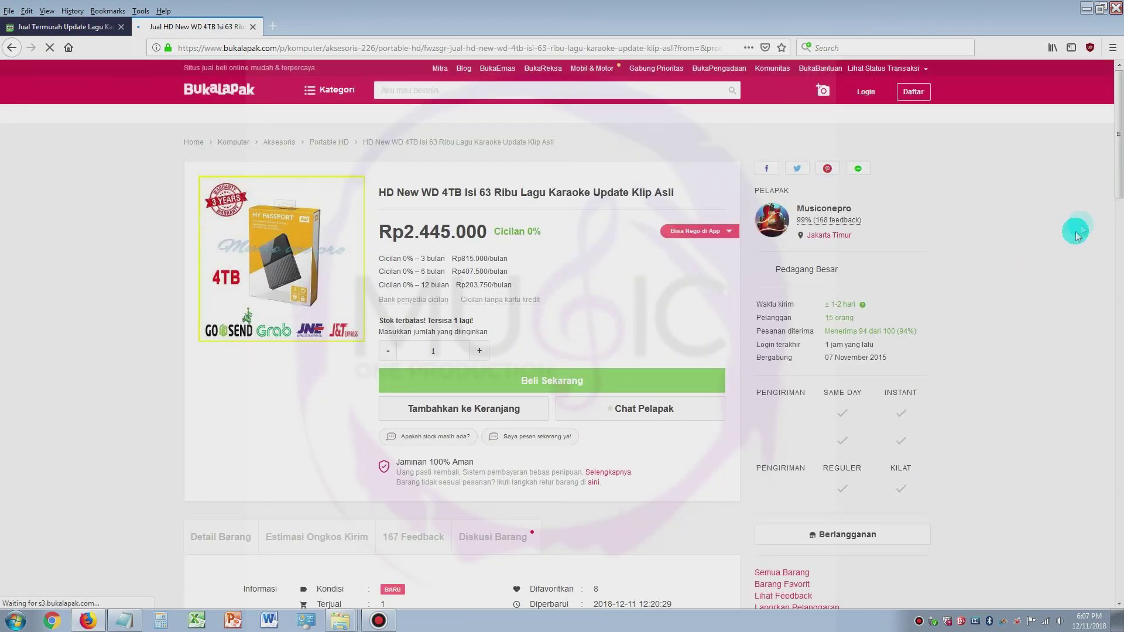
{"action": "left_click_drag", "start_coordinate": [1118, 153], "coordinate": [1117, 124]}
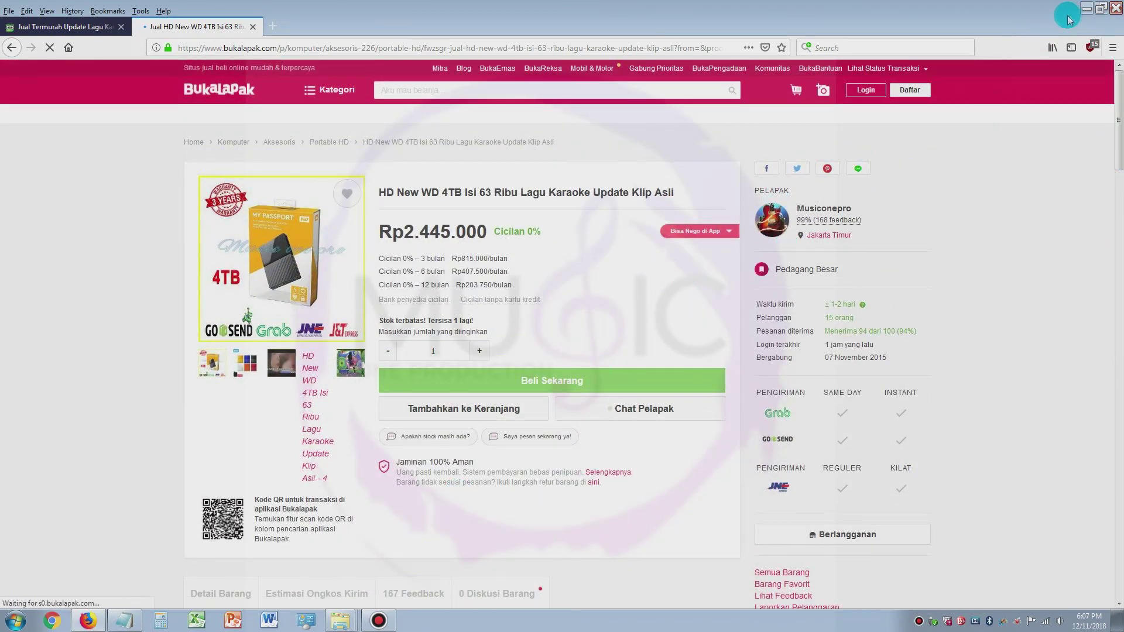
Step: Minimize the Firefox window, deselect the Bukalapak address in the Notepad text and minimize Notepad
{"action": "left_click", "coordinate": [1084, 11]}
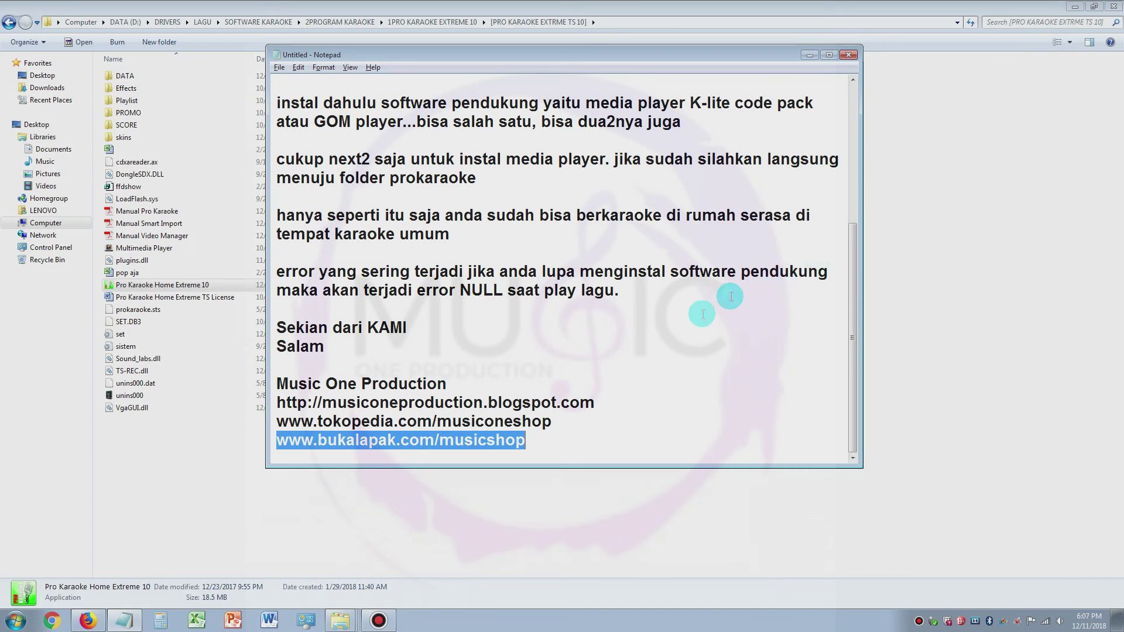
{"action": "left_click", "coordinate": [546, 440]}
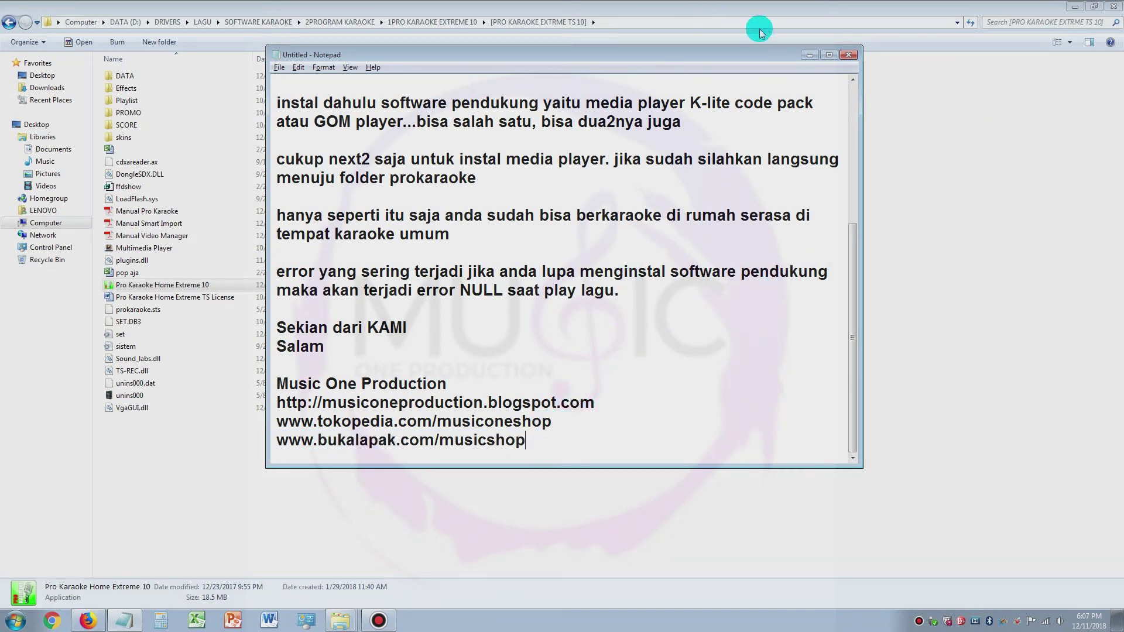
{"action": "left_click", "coordinate": [811, 55]}
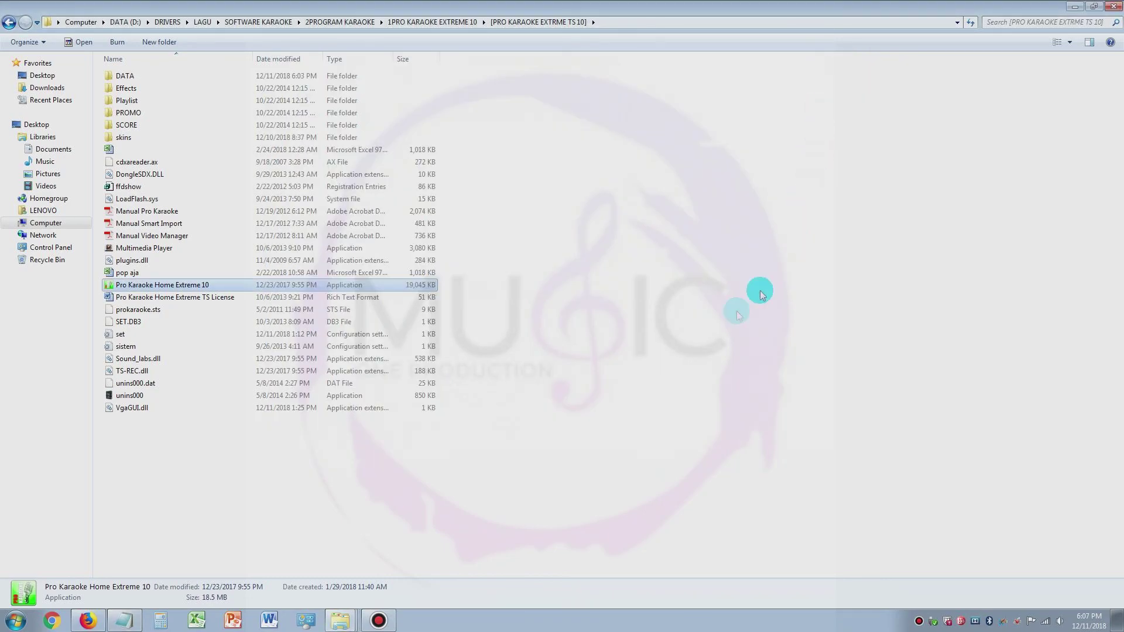